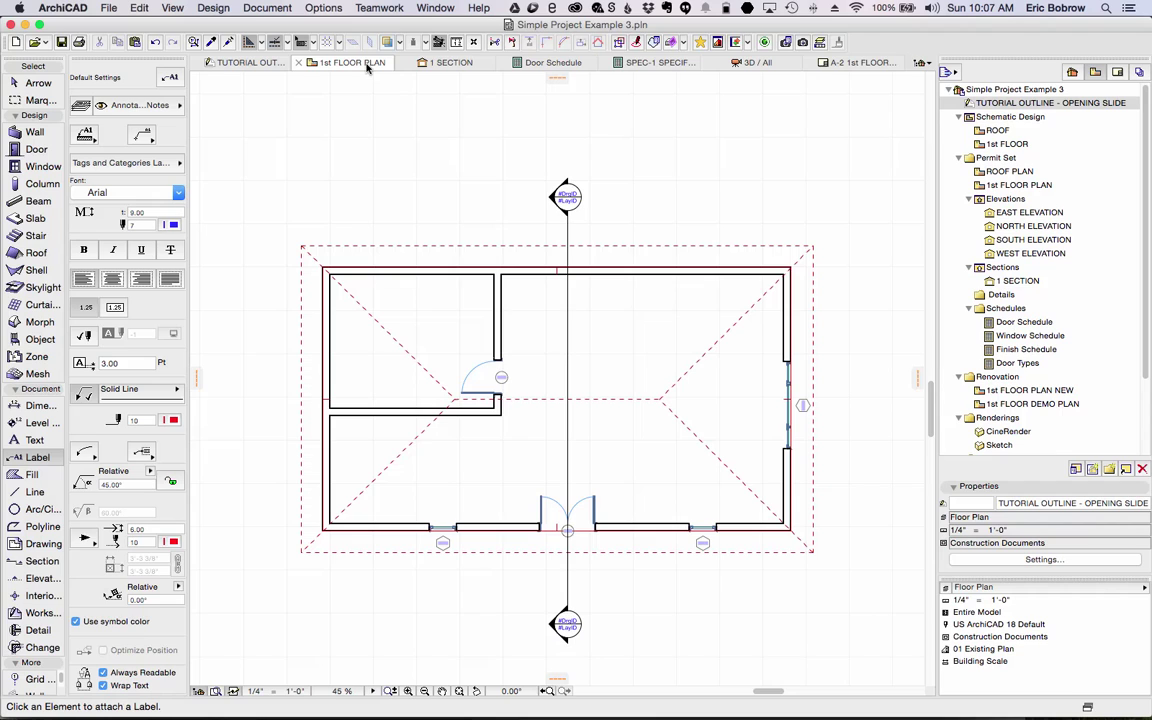
# In the 1 SECTION view, inspect the tags and categories of the roof and of the exterior wall beside the WT-1 label
pyautogui.click(450, 63)
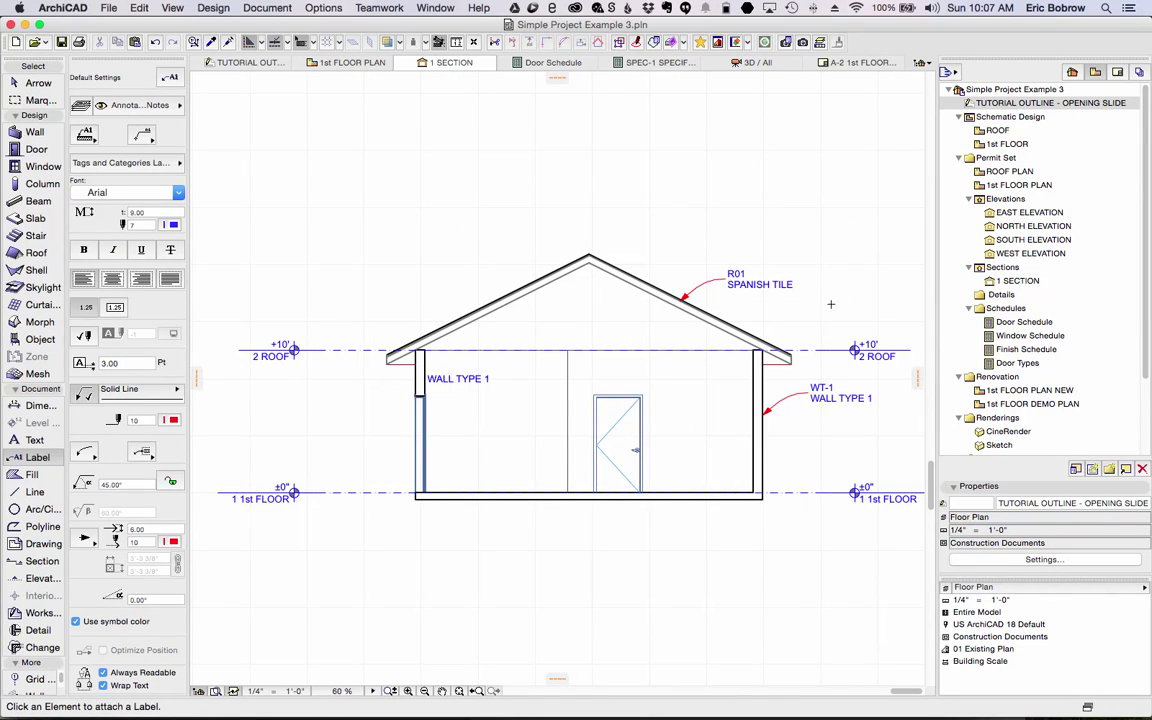
pyautogui.click(22, 80)
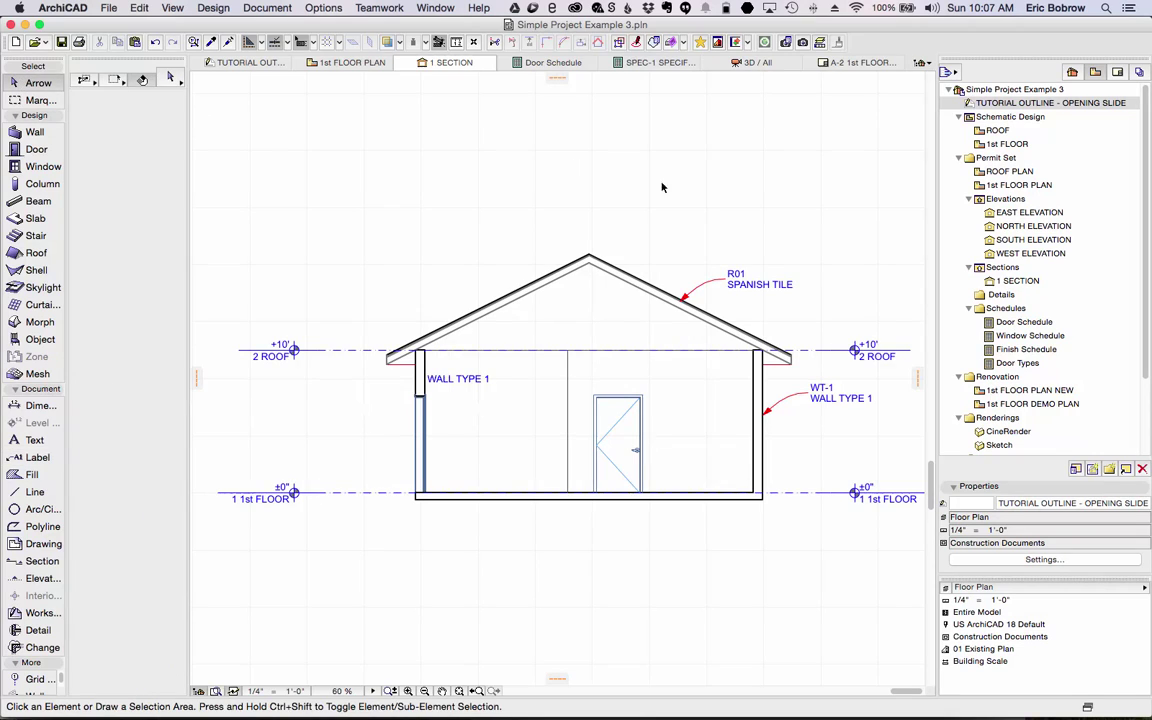
pyautogui.click(697, 312)
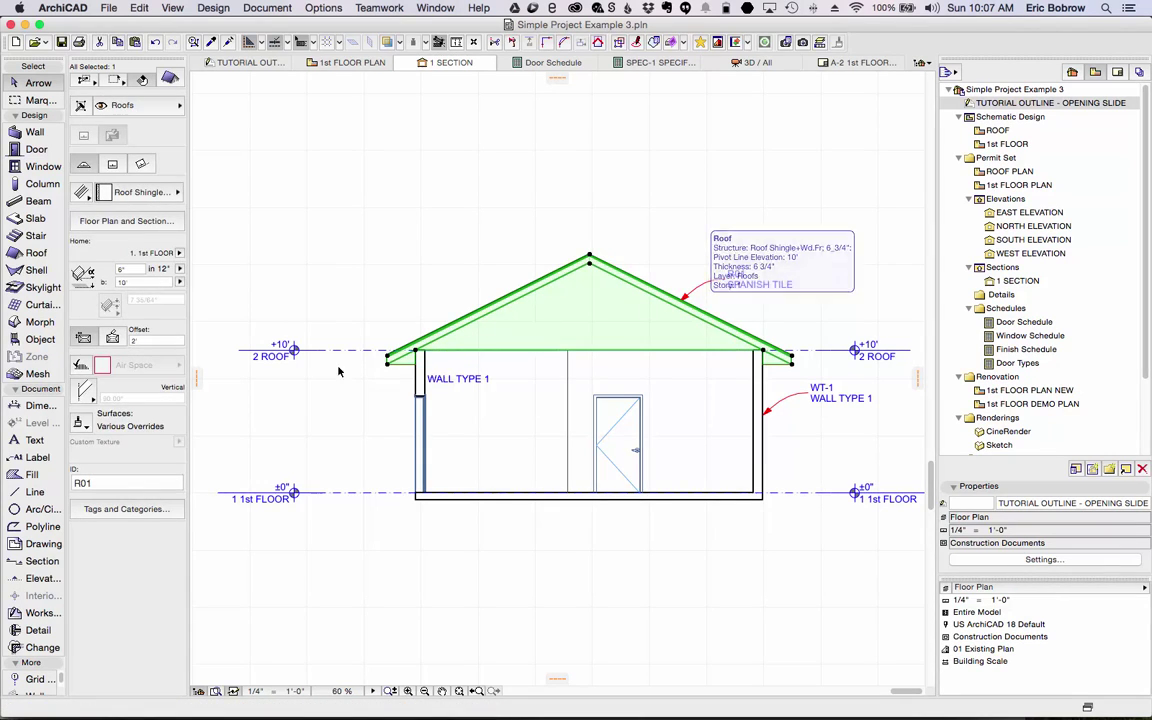
pyautogui.click(143, 509)
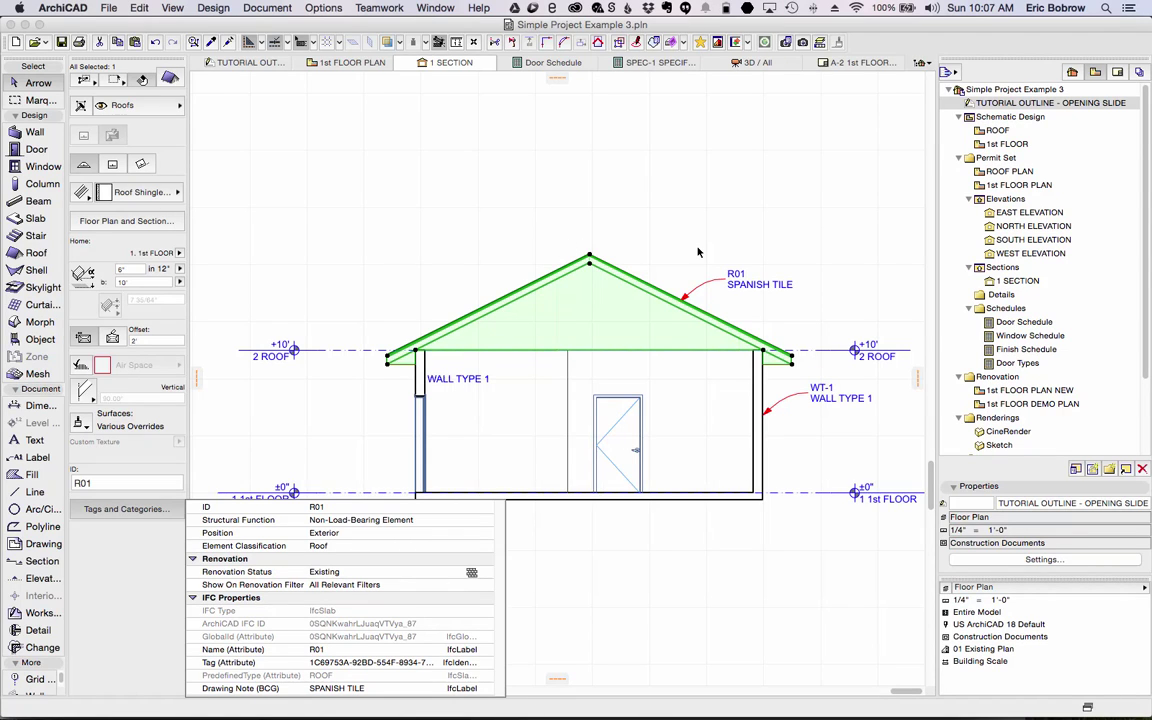
pyautogui.click(761, 451)
pyautogui.click(131, 481)
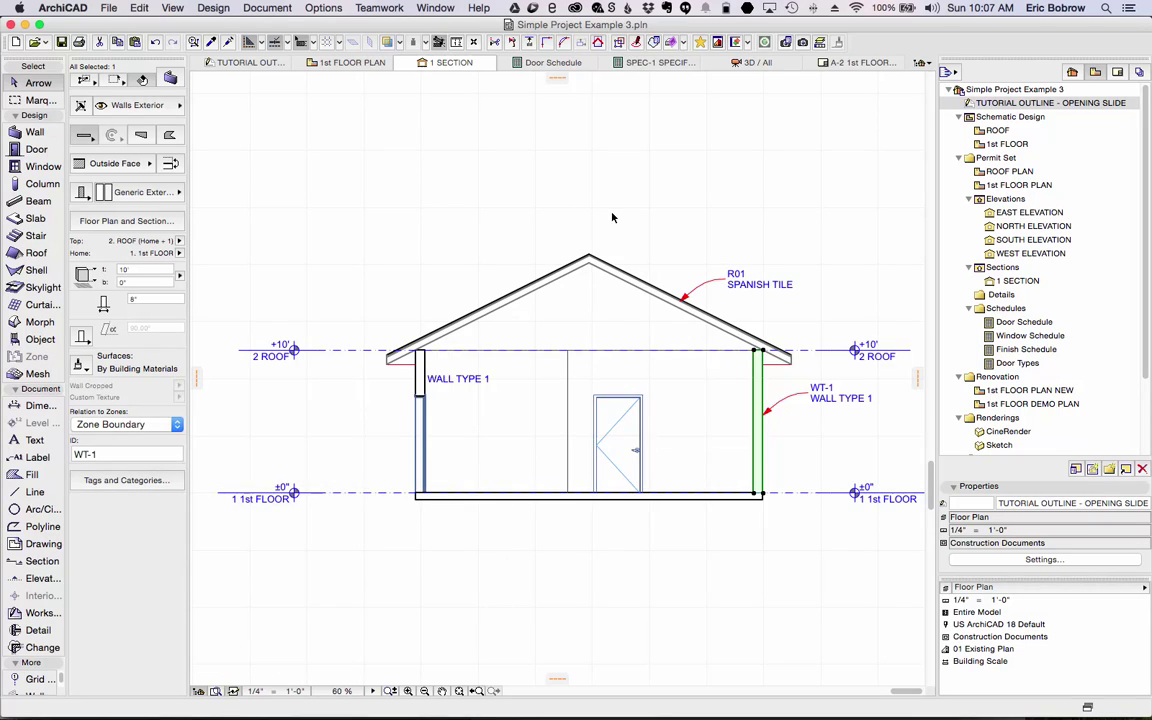
# On the 1st floor plan, label the roof at its east eave edge and the north exterior wall with the Label tool
pyautogui.press('l')
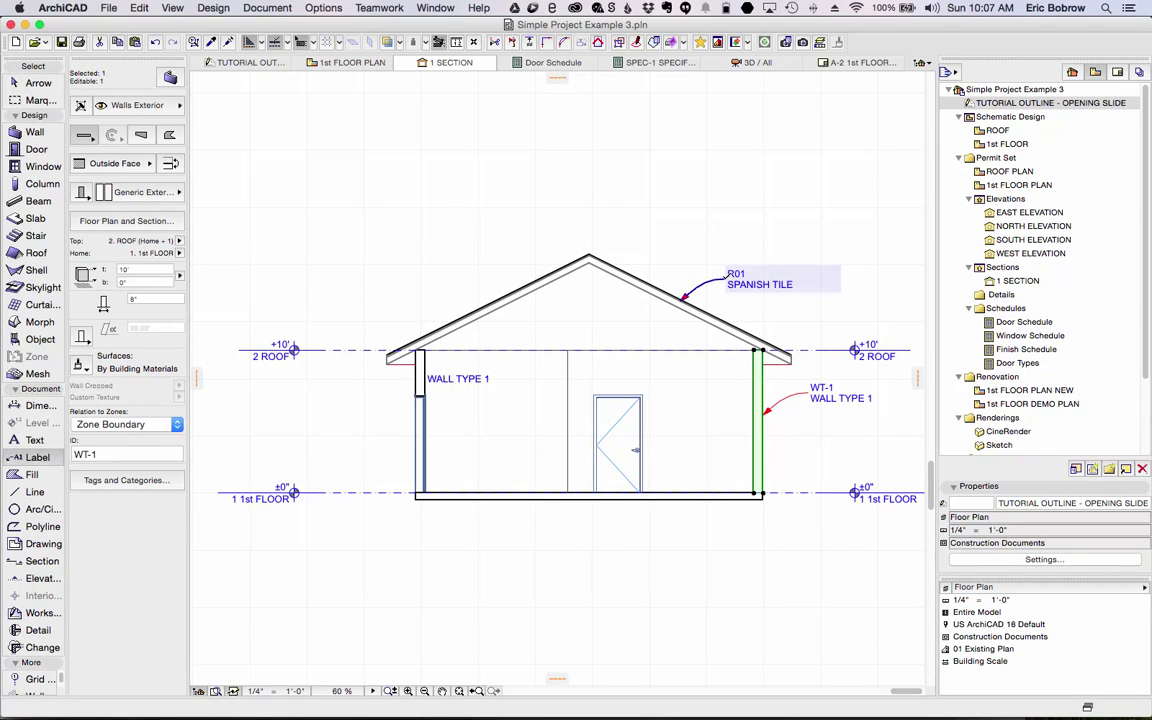
pyautogui.click(340, 62)
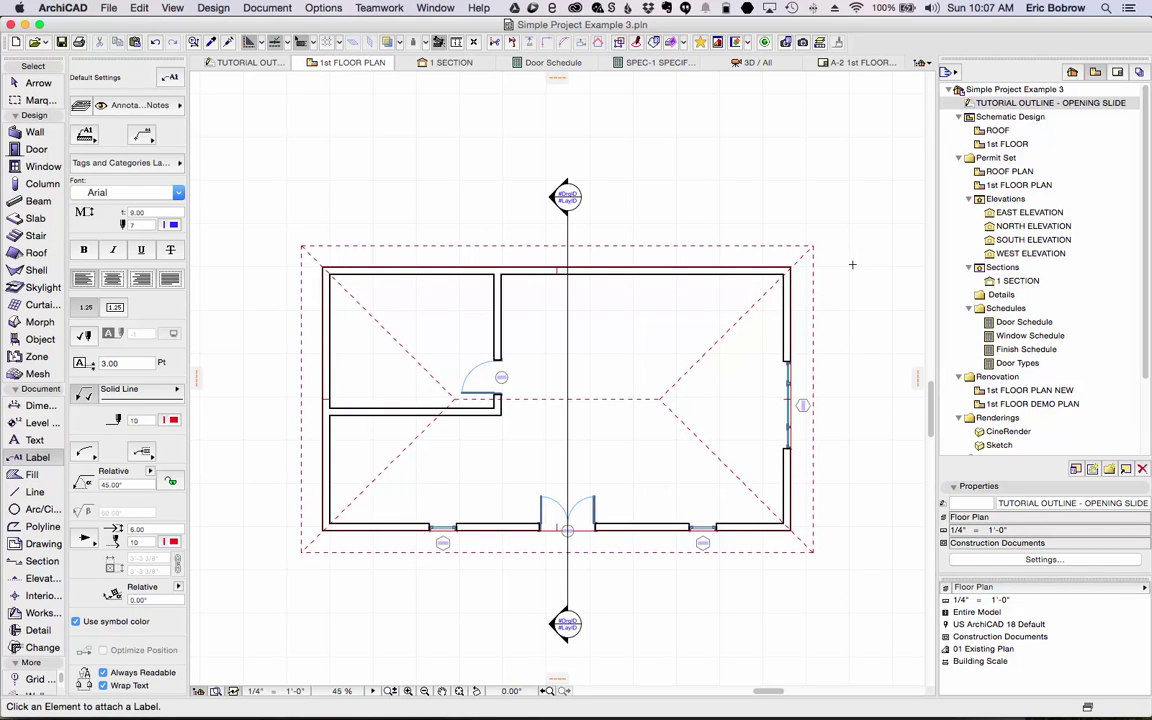
pyautogui.click(814, 317)
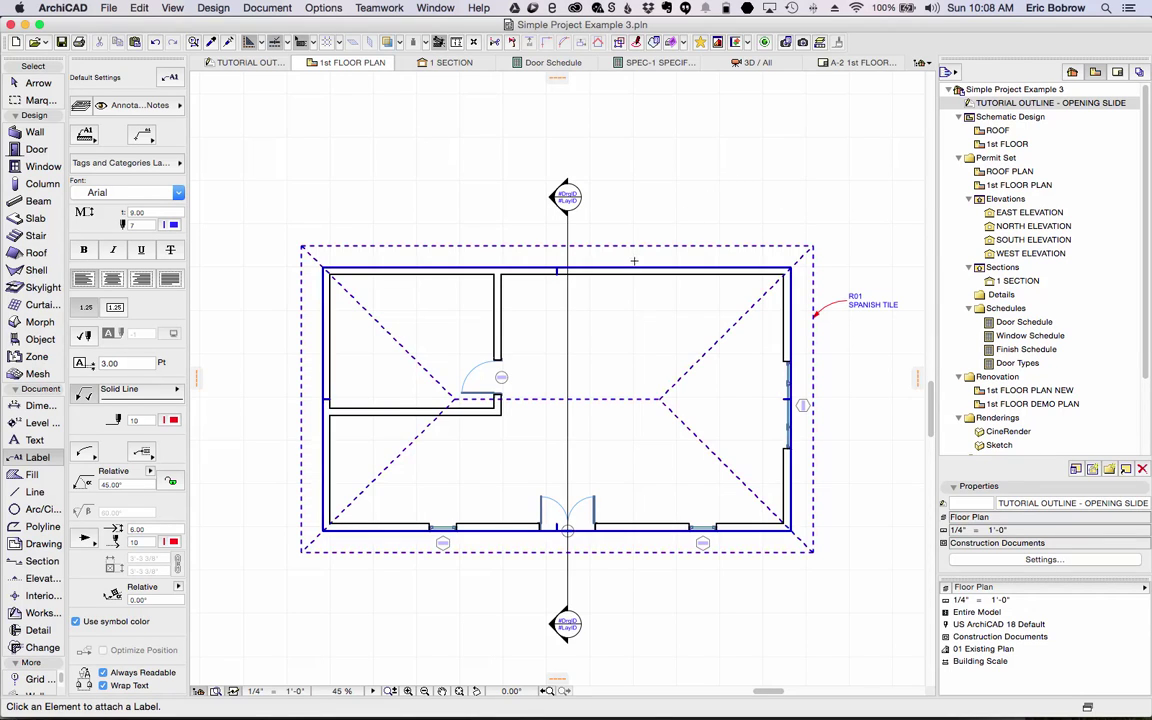
pyautogui.press('Tab')
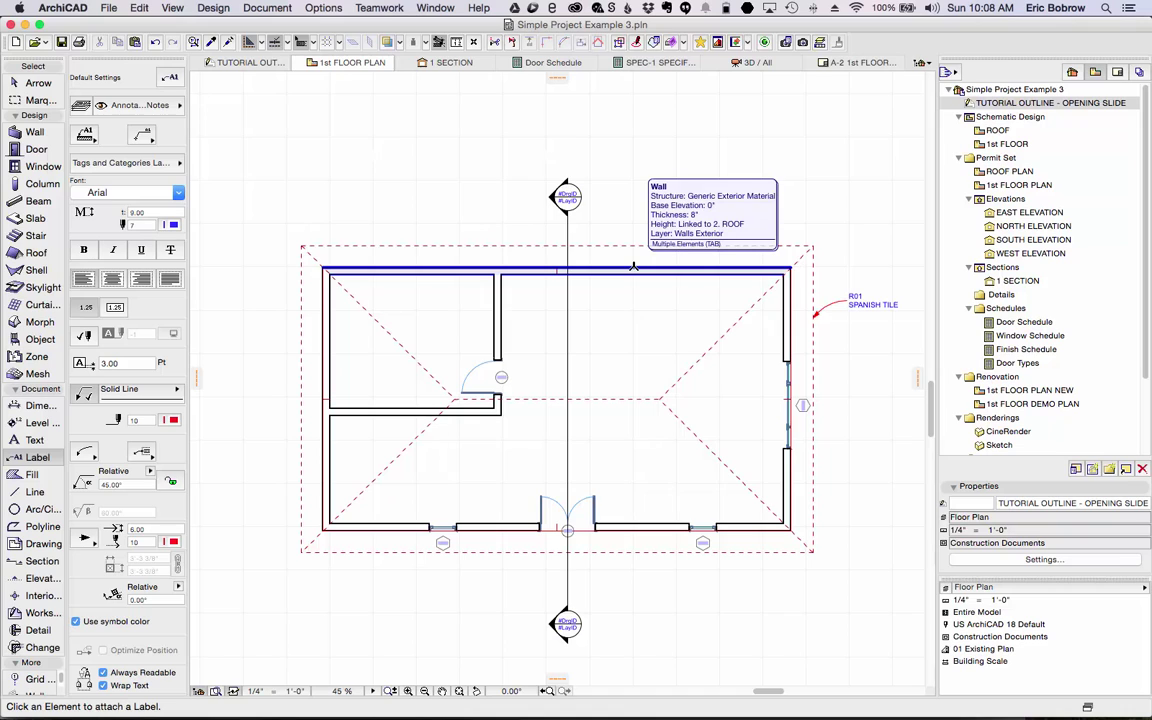
pyautogui.click(633, 266)
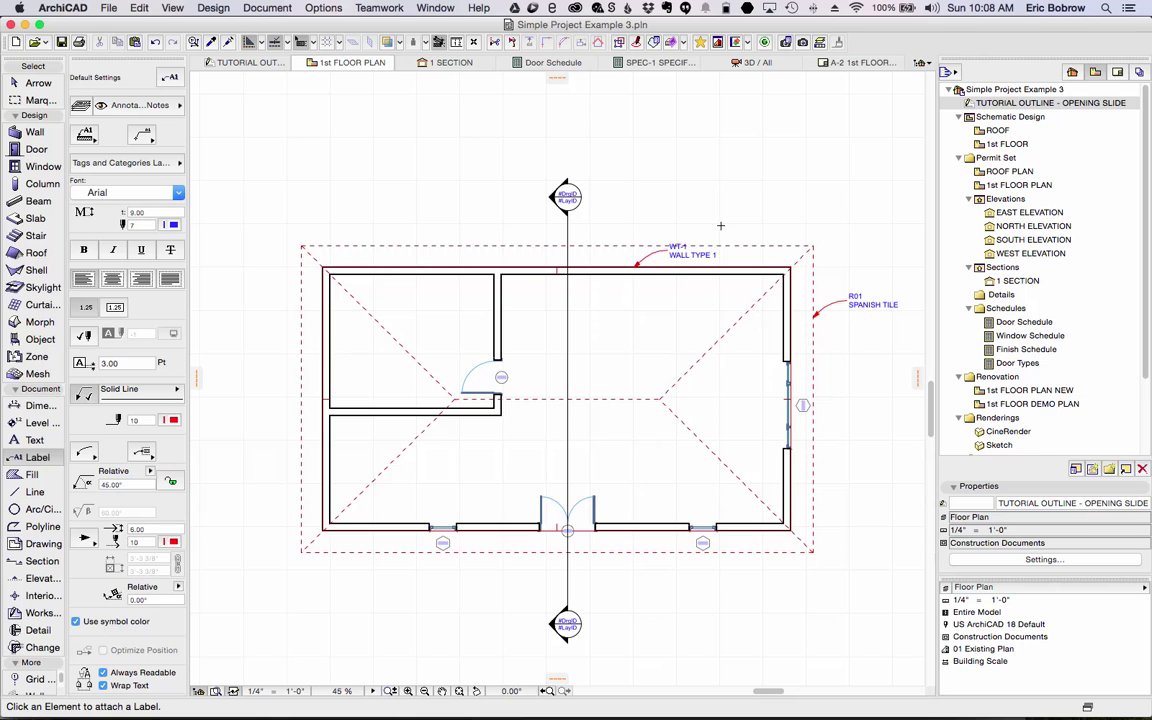
# View the door schedule, and turn on Merge Uniform Items in the SPEC-1 specifications schedule
pyautogui.click(550, 63)
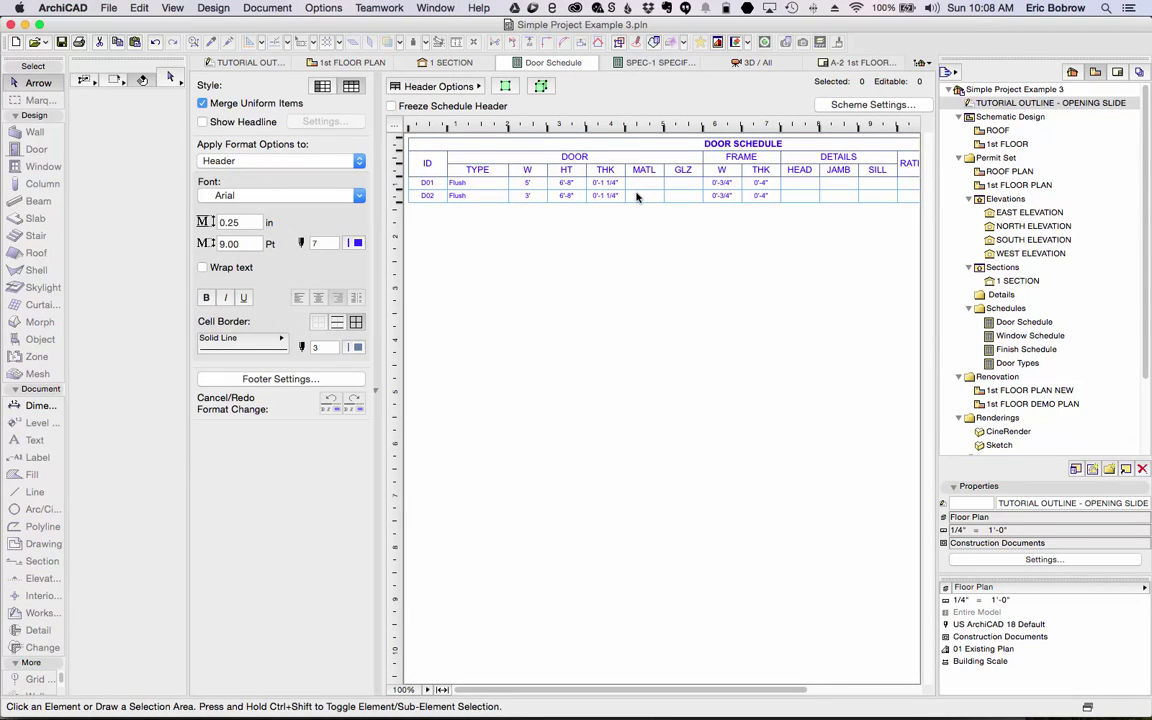
pyautogui.click(645, 64)
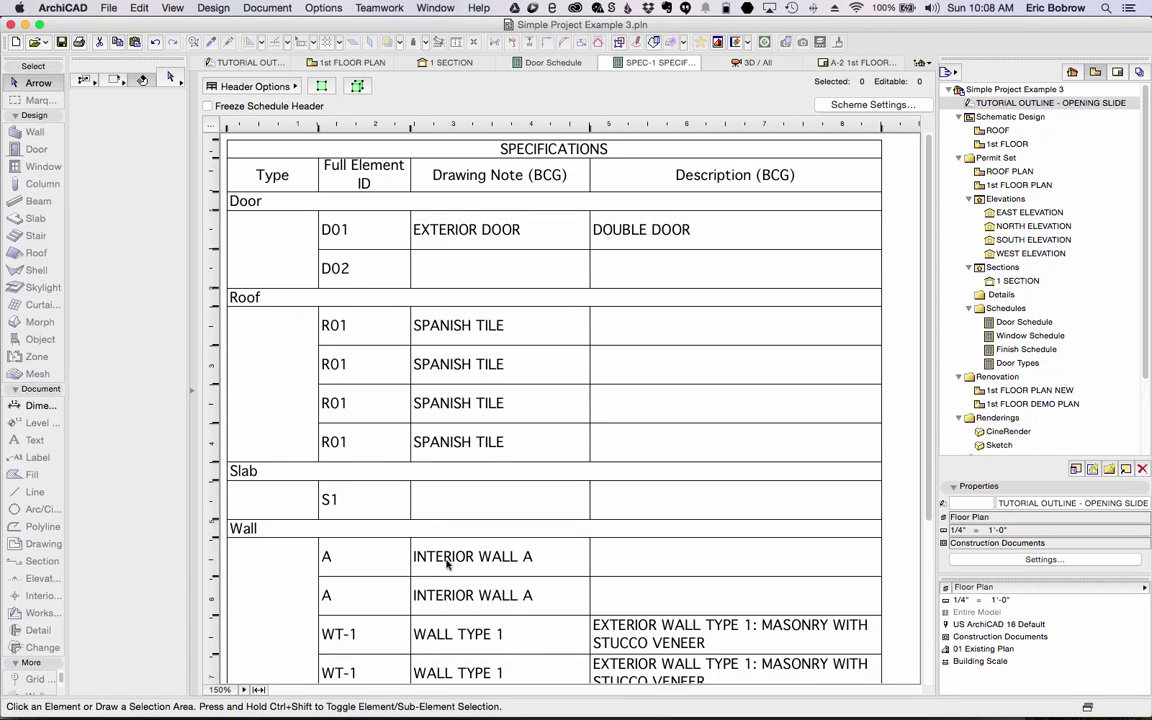
pyautogui.click(192, 390)
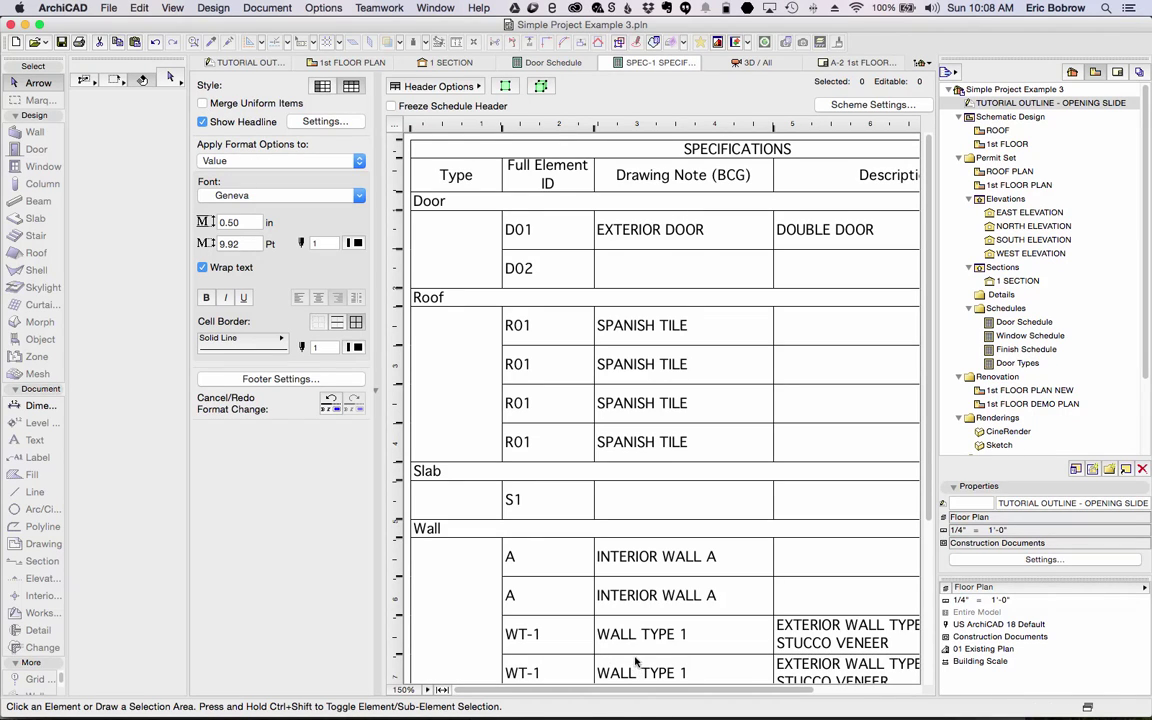
pyautogui.click(203, 104)
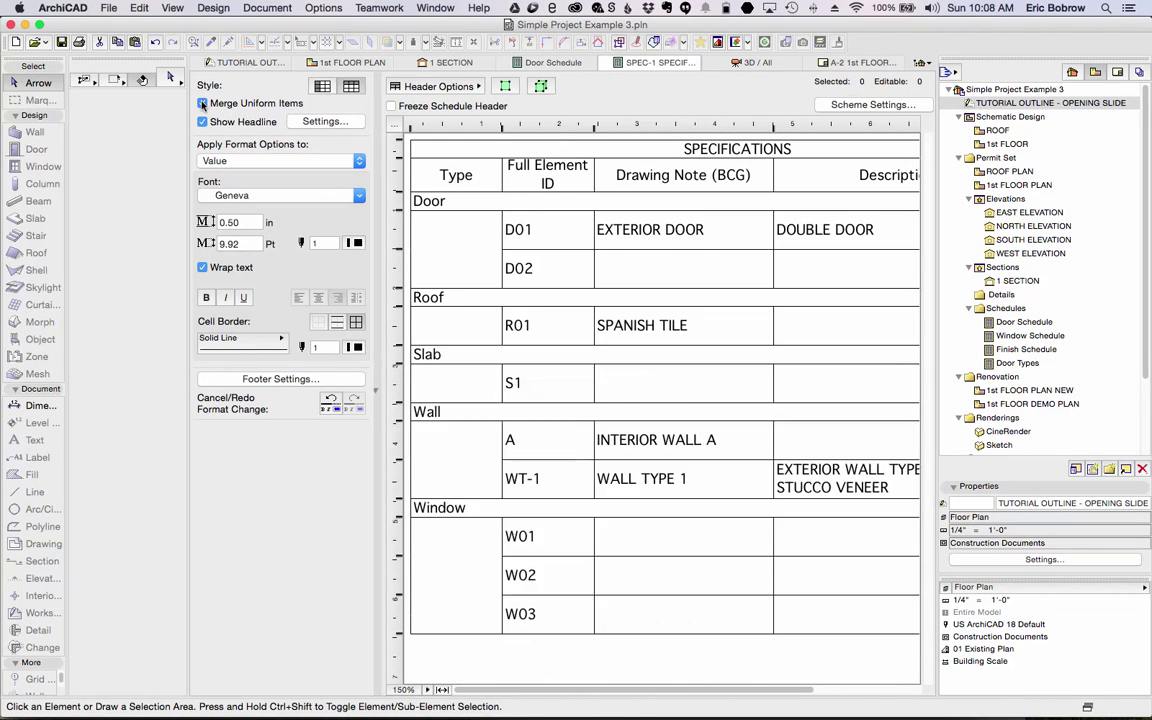
pyautogui.click(377, 392)
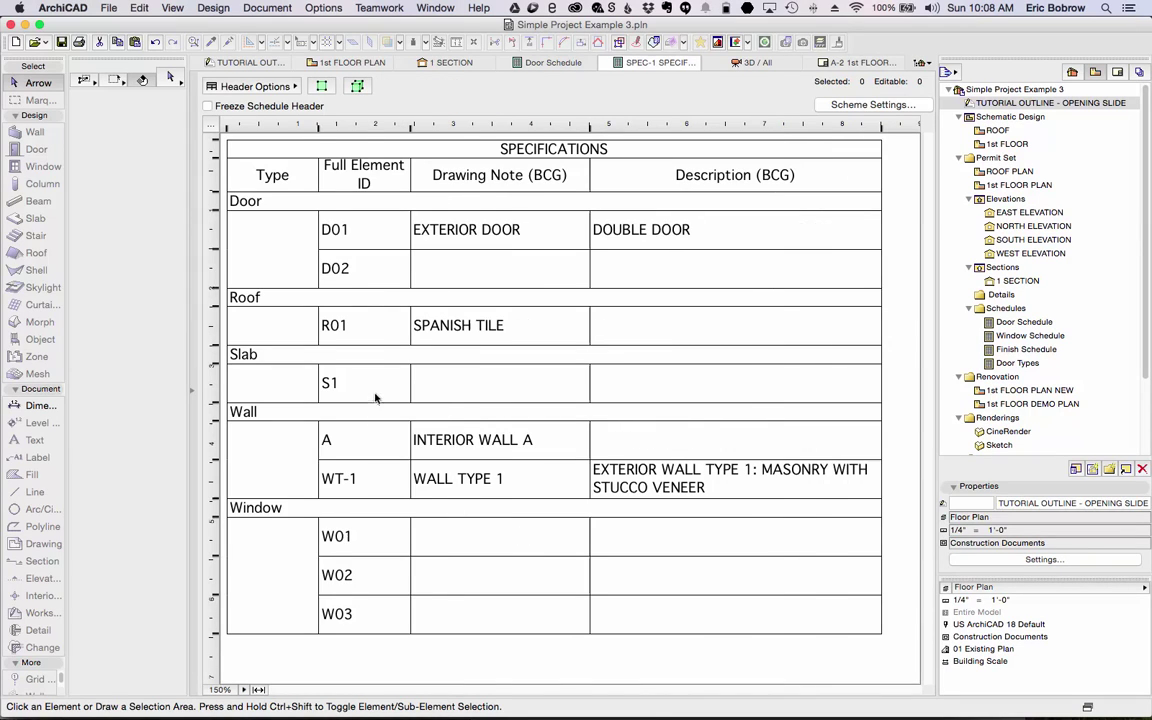
# Select the WT-1 walls on the floor plan from their schedule entry and set their Drawing Note (BCG) to WALL TYPE 2
pyautogui.click(385, 474)
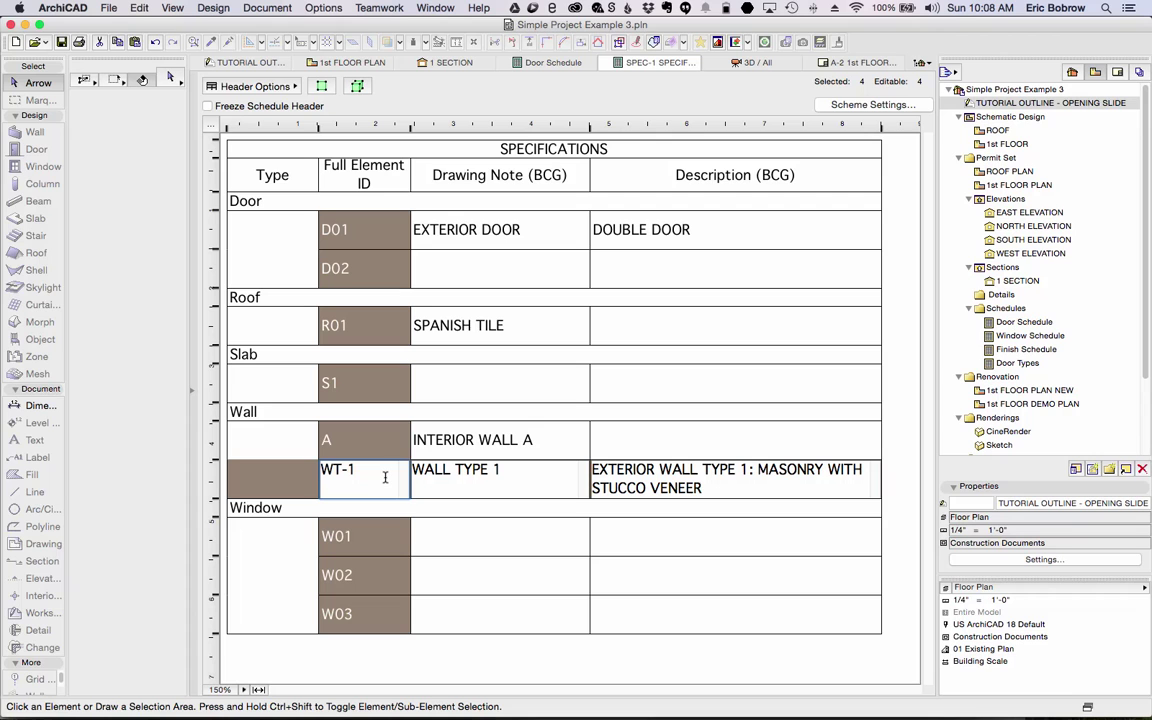
pyautogui.click(321, 87)
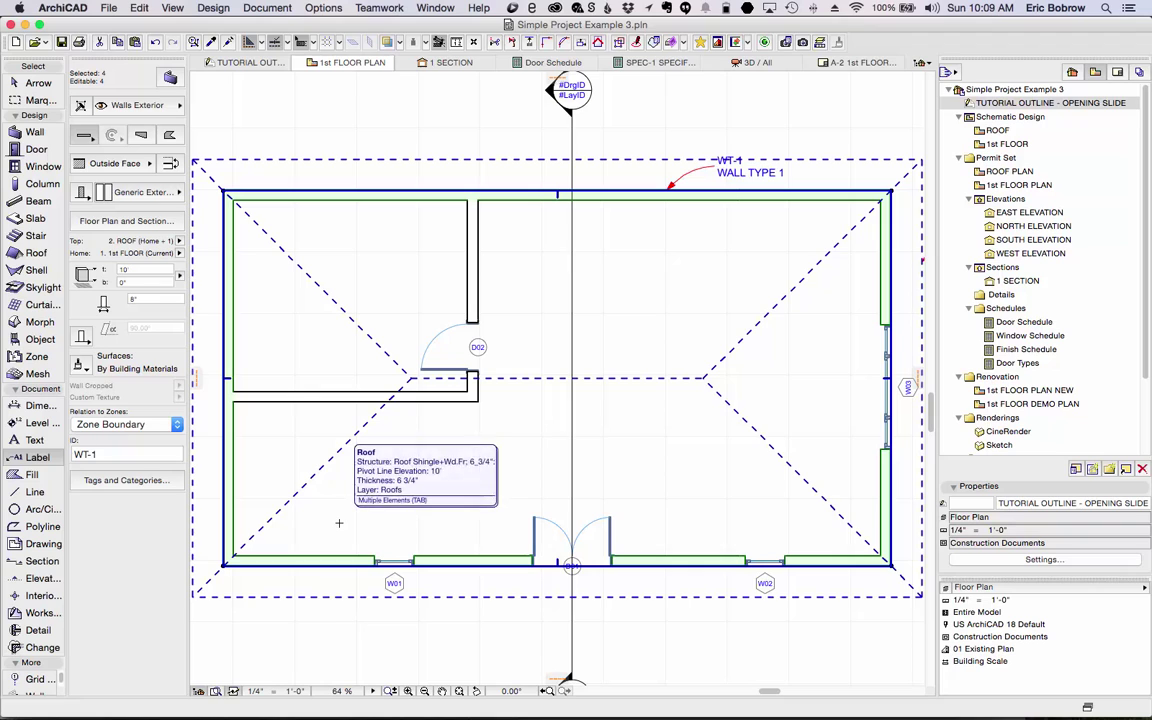
pyautogui.click(128, 480)
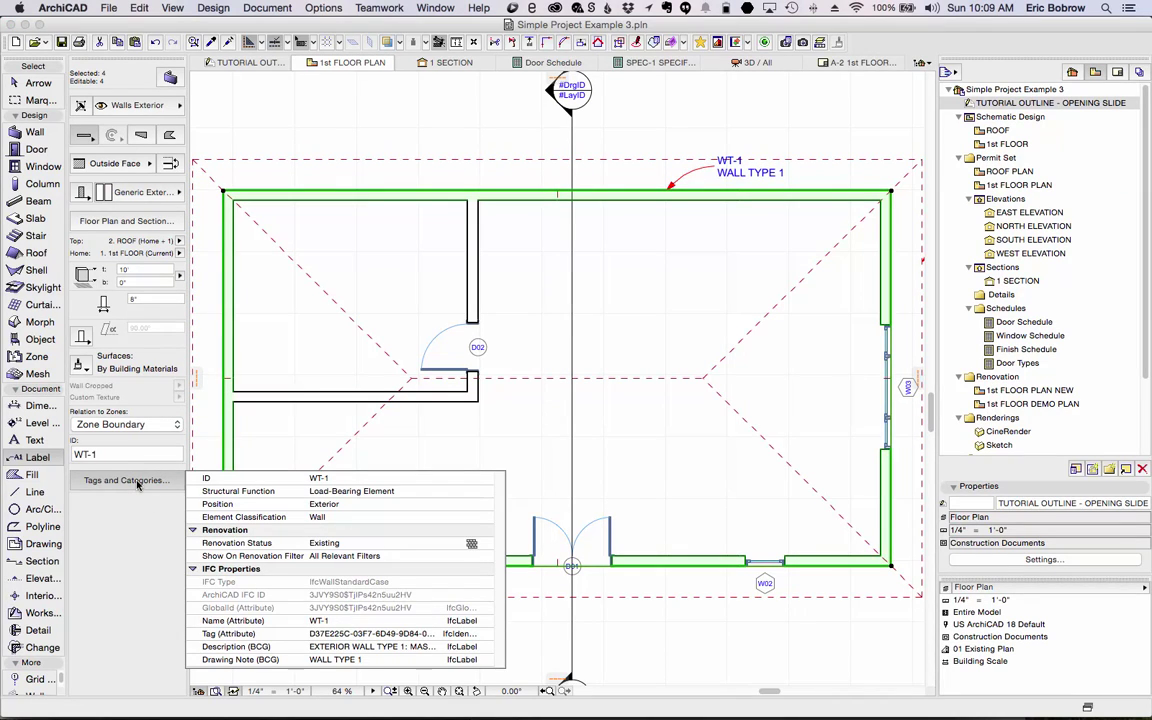
pyautogui.click(360, 660)
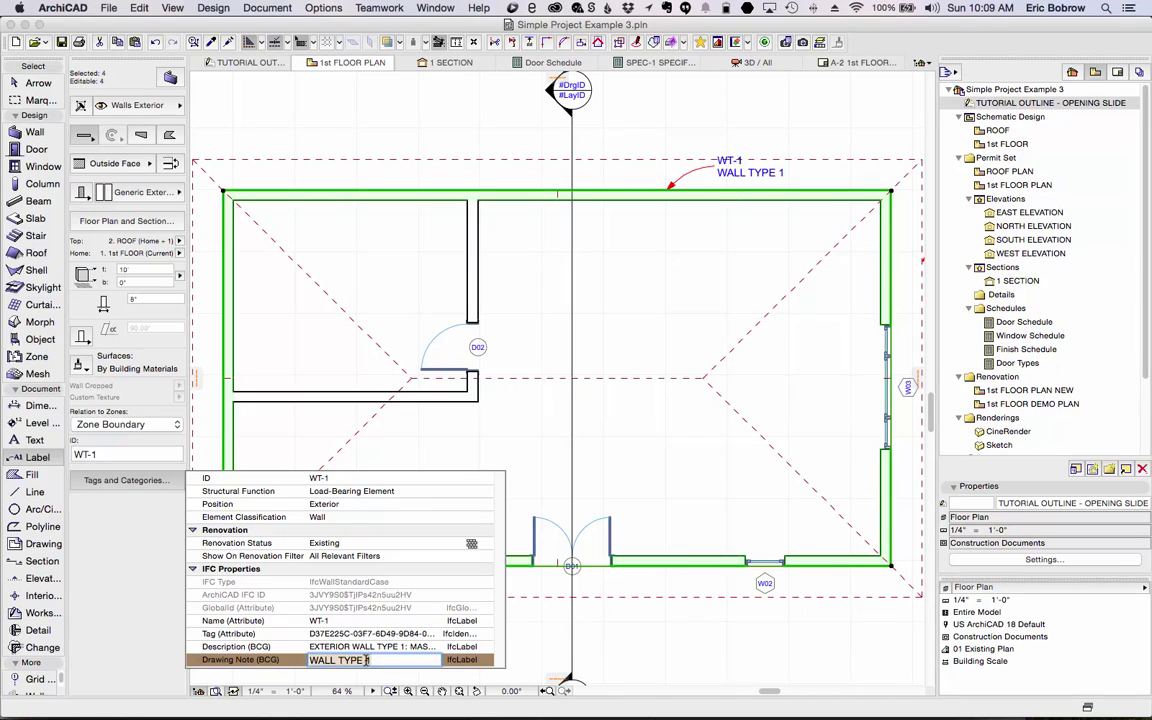
pyautogui.press('BackSpace')
pyautogui.write('2')
# Change the selected walls' Description (BCG) to "EXTERIOR WALL TYPE 2: MASONRY WITH STUCCO VENEER" and their ID to WT-2
pyautogui.click(404, 647)
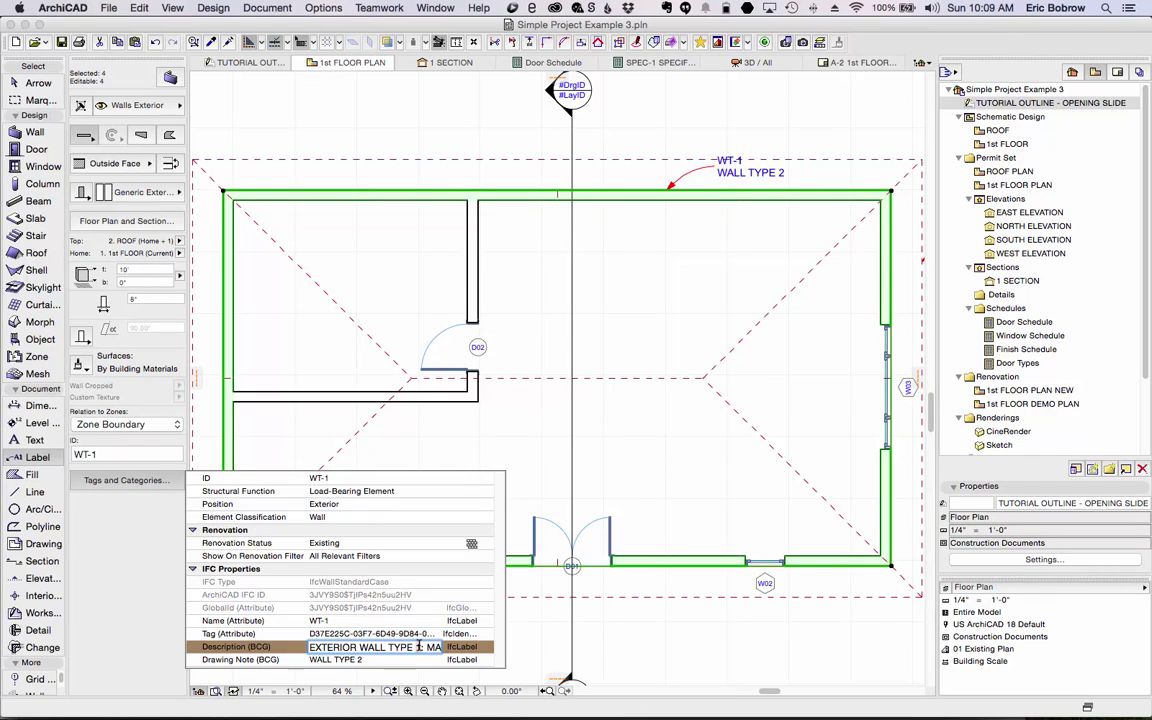
pyautogui.write('2')
pyautogui.click(98, 454)
pyautogui.moveTo(91, 454); pyautogui.dragTo(100, 454)
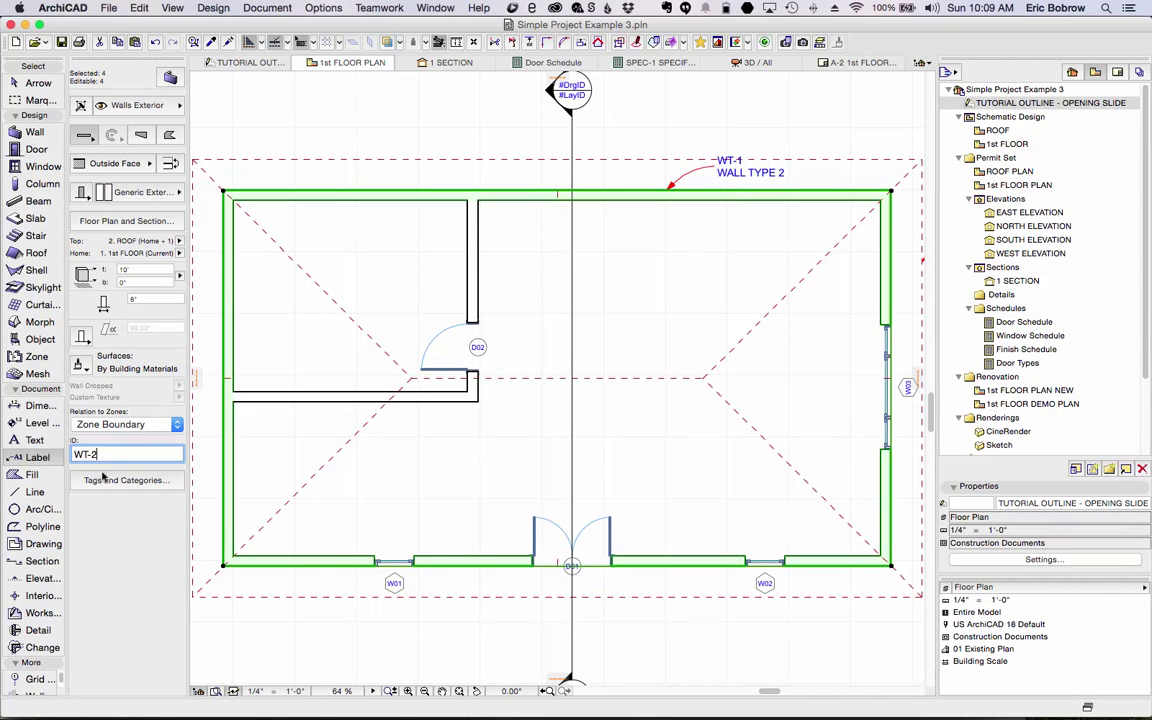
pyautogui.press('Return')
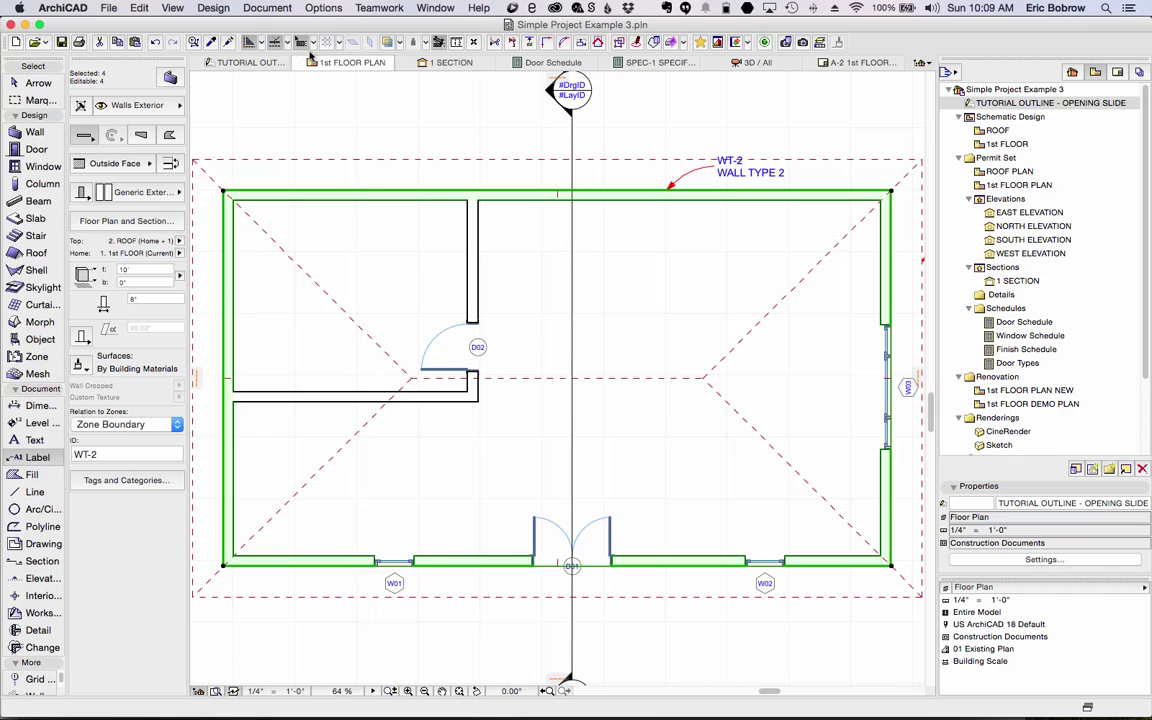
# Check the exterior wall data in the 1 SECTION view and specifications schedule, and read through the tutorial outline worksheet
pyautogui.click(430, 62)
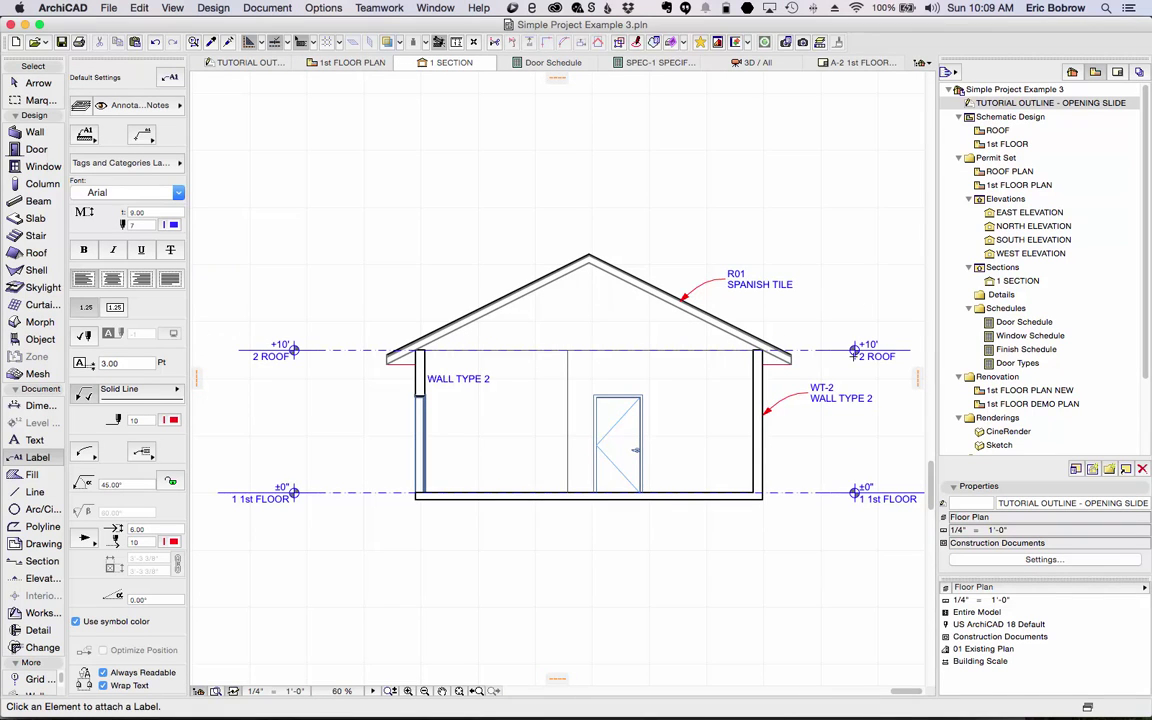
pyautogui.click(655, 62)
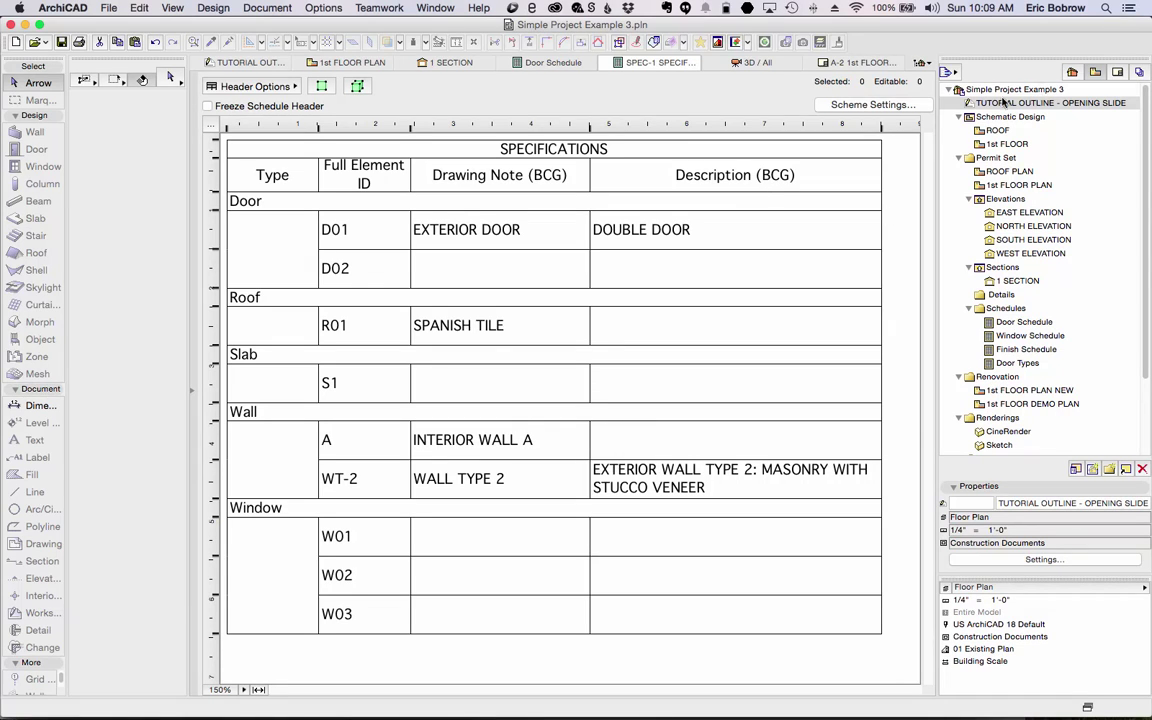
pyautogui.doubleClick(968, 103)
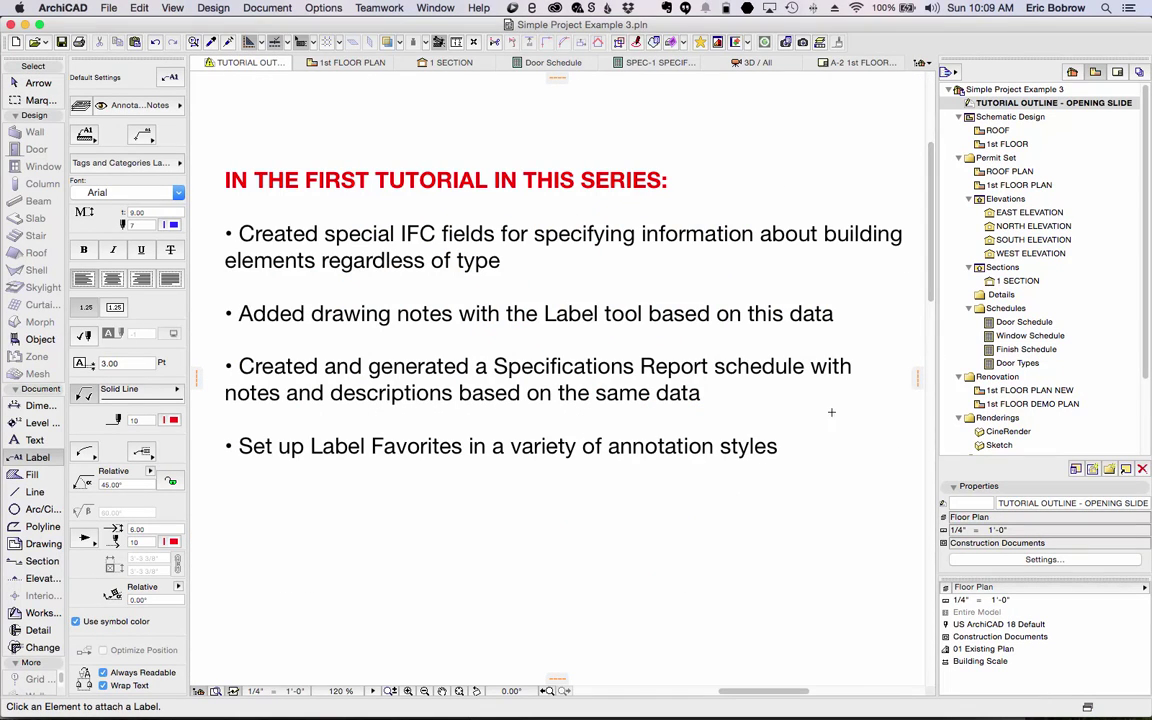
pyautogui.click(930, 470)
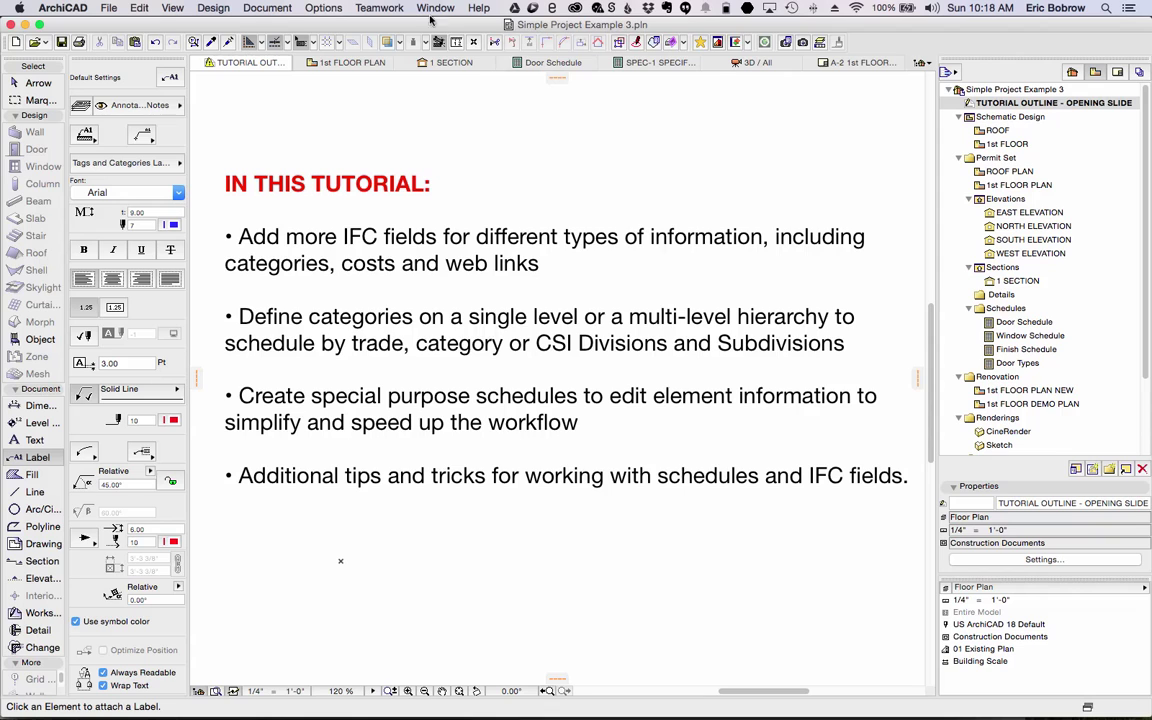
# Return to the 1st floor plan, clear the wall selection and open the IFC Scheme Setup
pyautogui.click(348, 63)
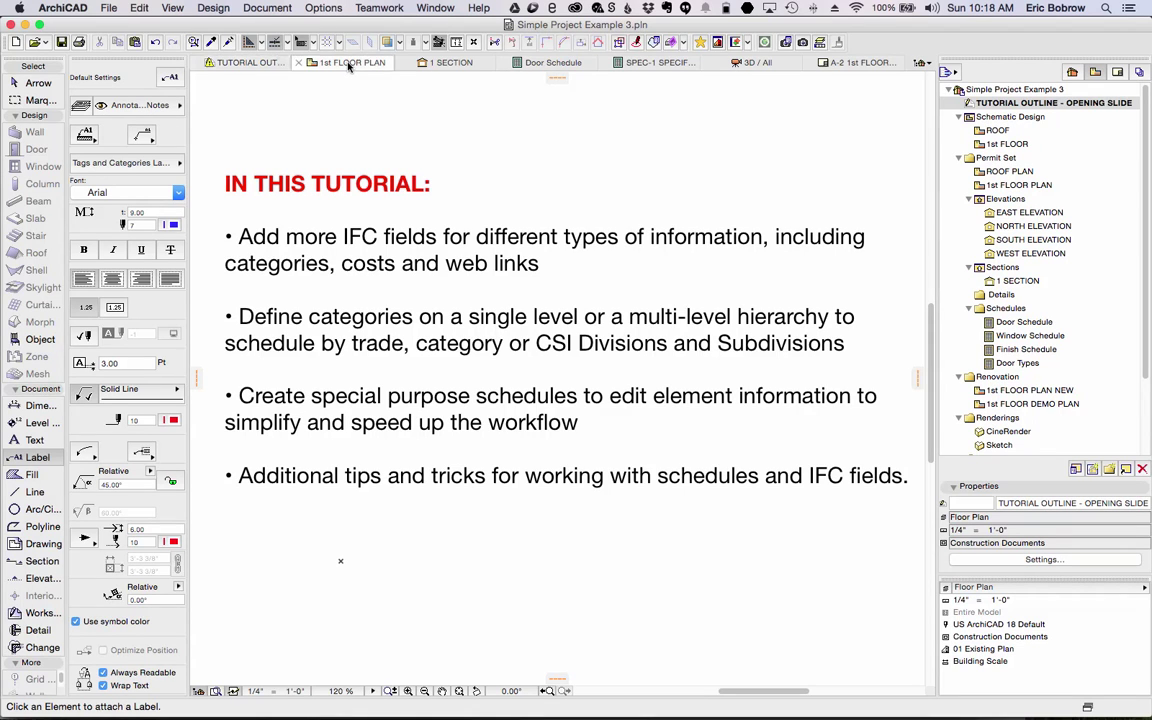
pyautogui.press('Escape')
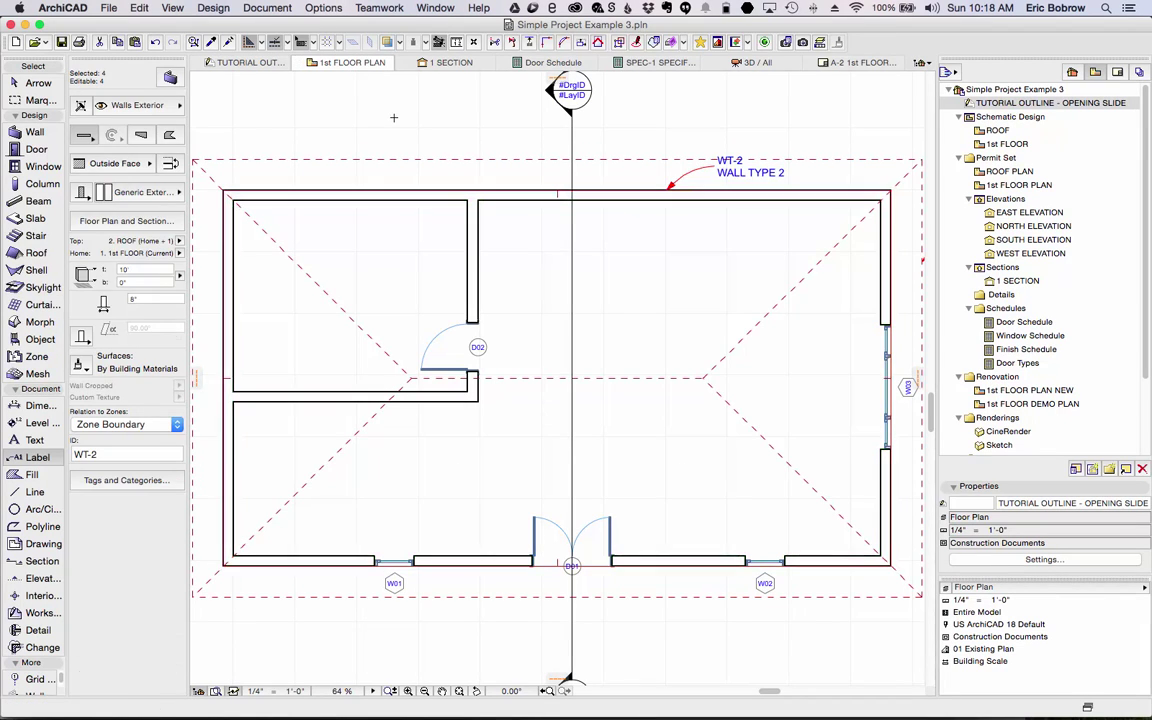
pyautogui.click(107, 9)
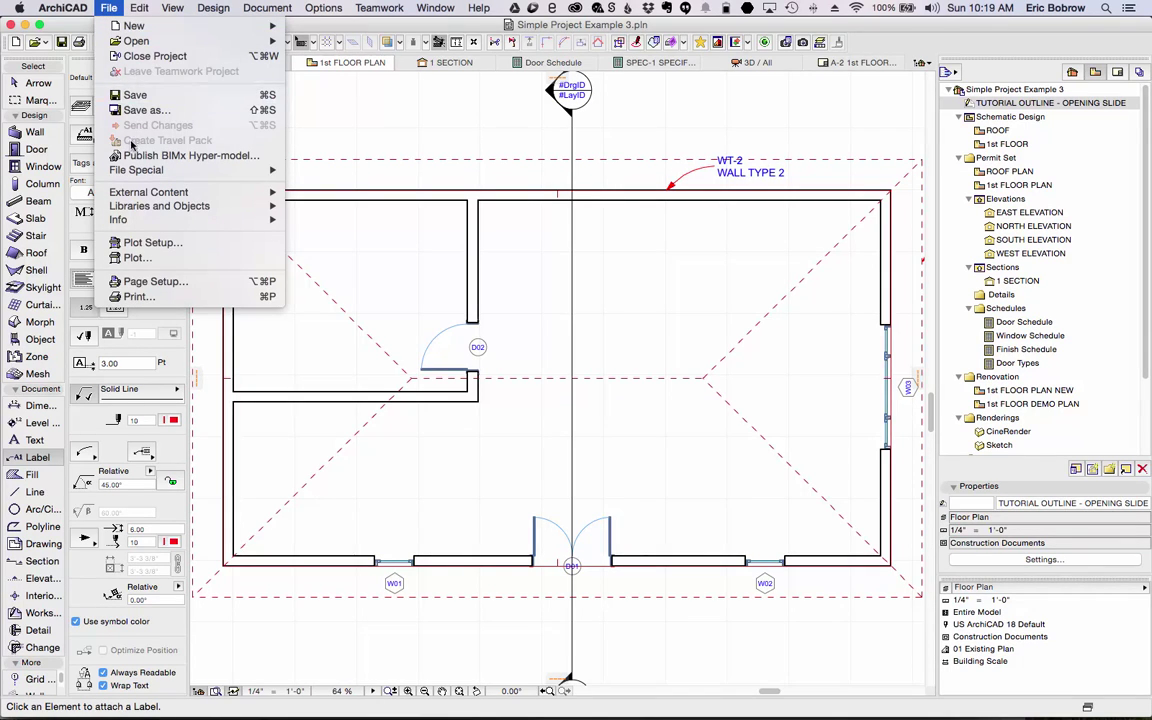
pyautogui.moveTo(132, 172)
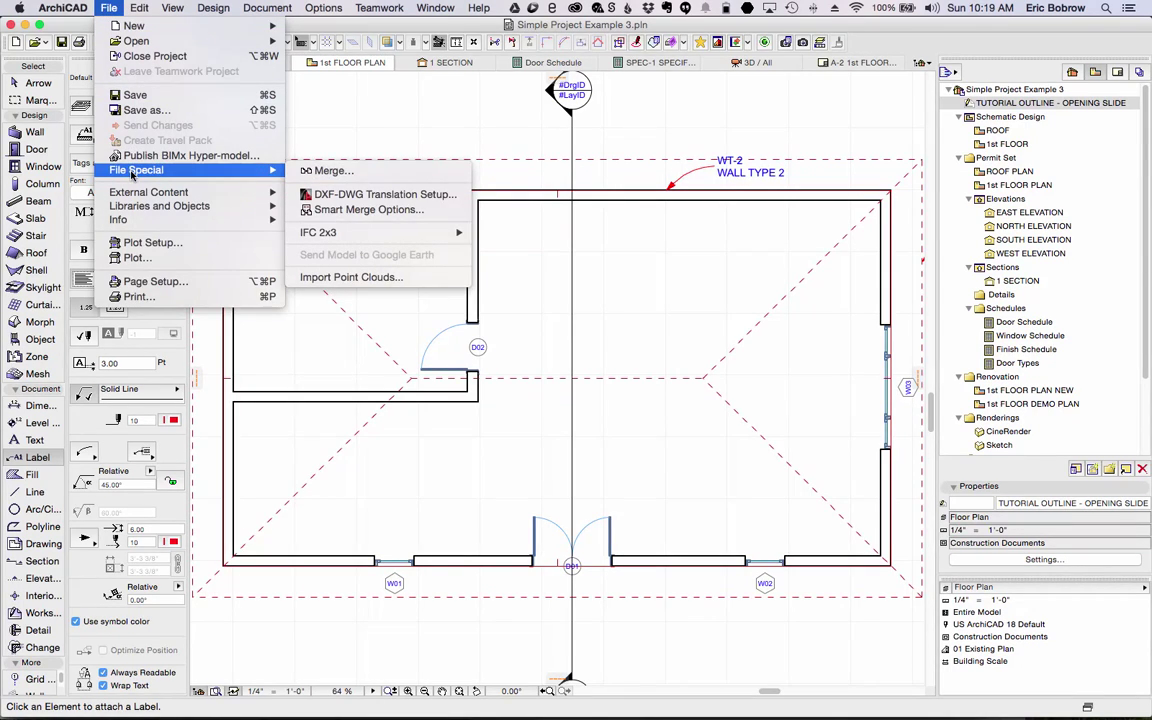
pyautogui.moveTo(348, 232)
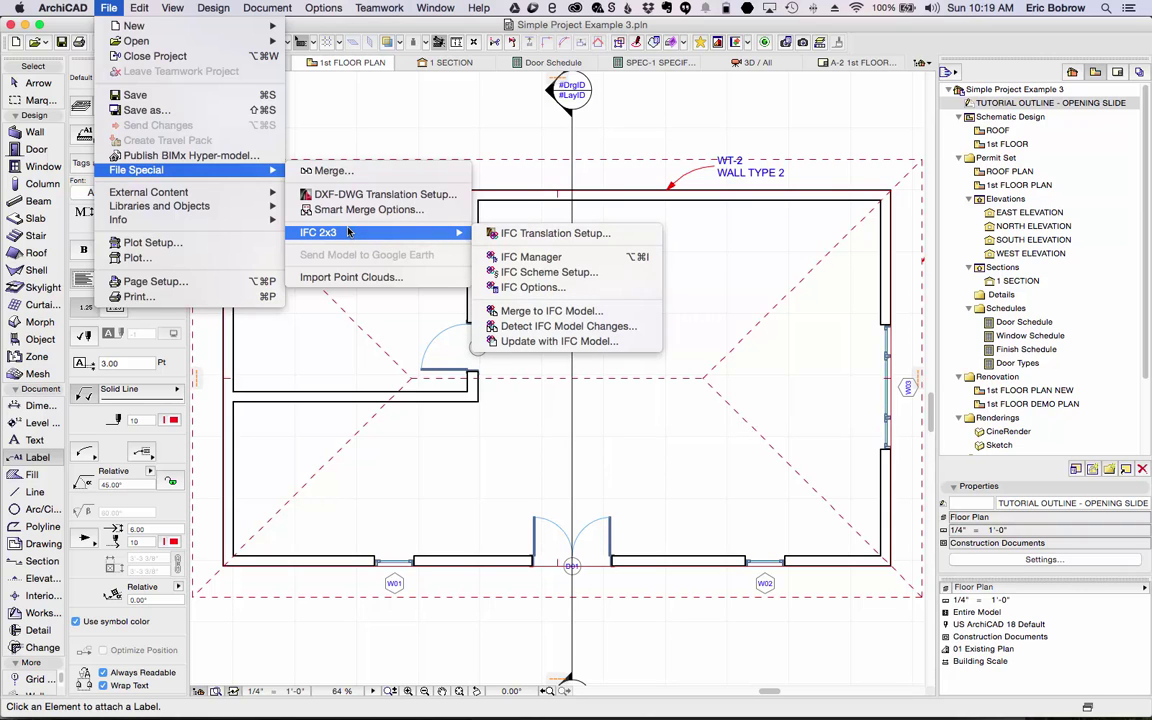
pyautogui.click(531, 274)
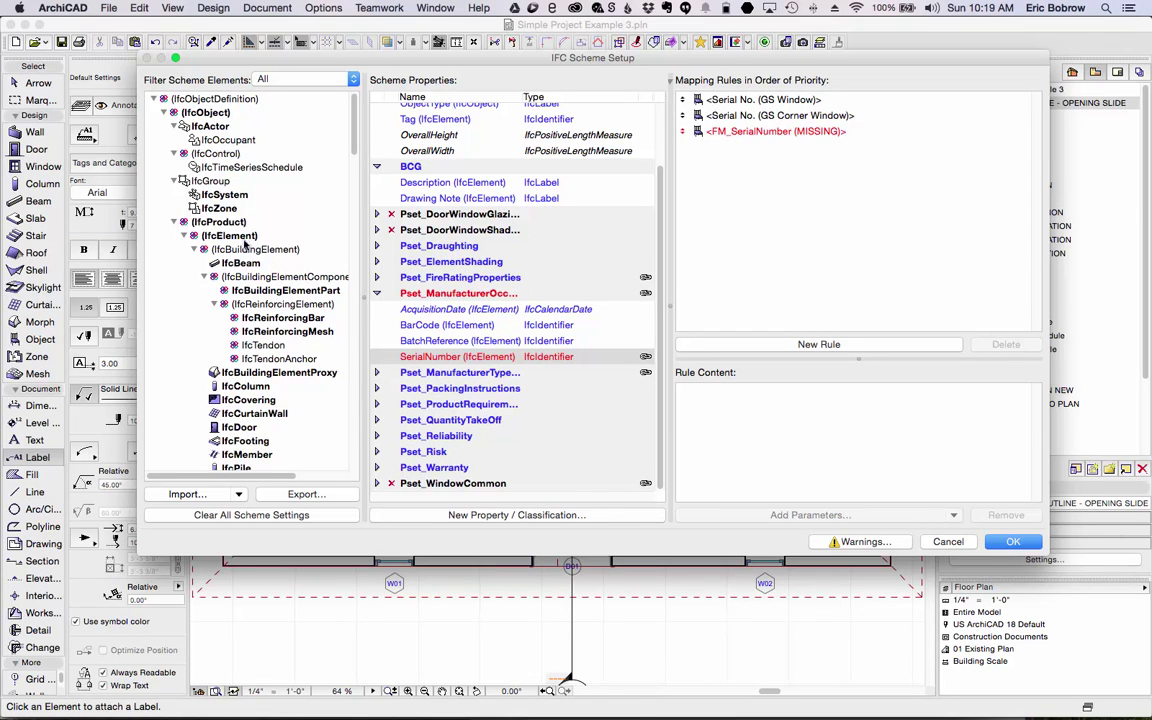
# Show the scheme properties of IfcBuildingElement and of its parent IfcElement
pyautogui.click(281, 249)
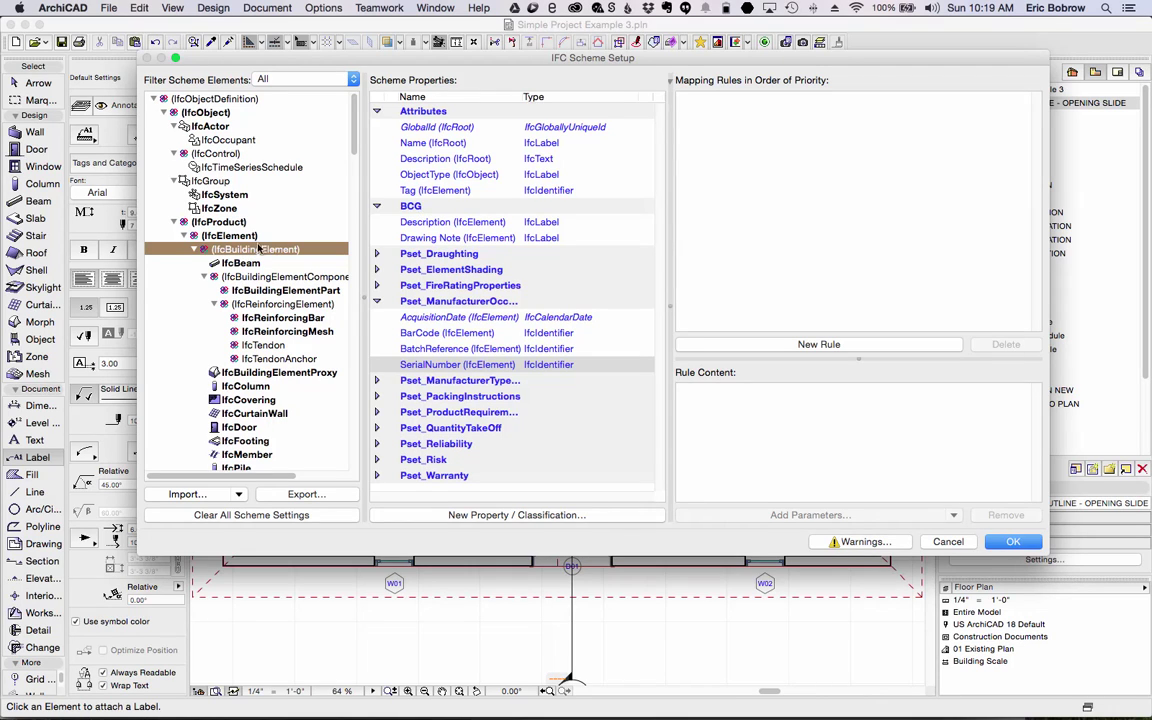
pyautogui.click(230, 236)
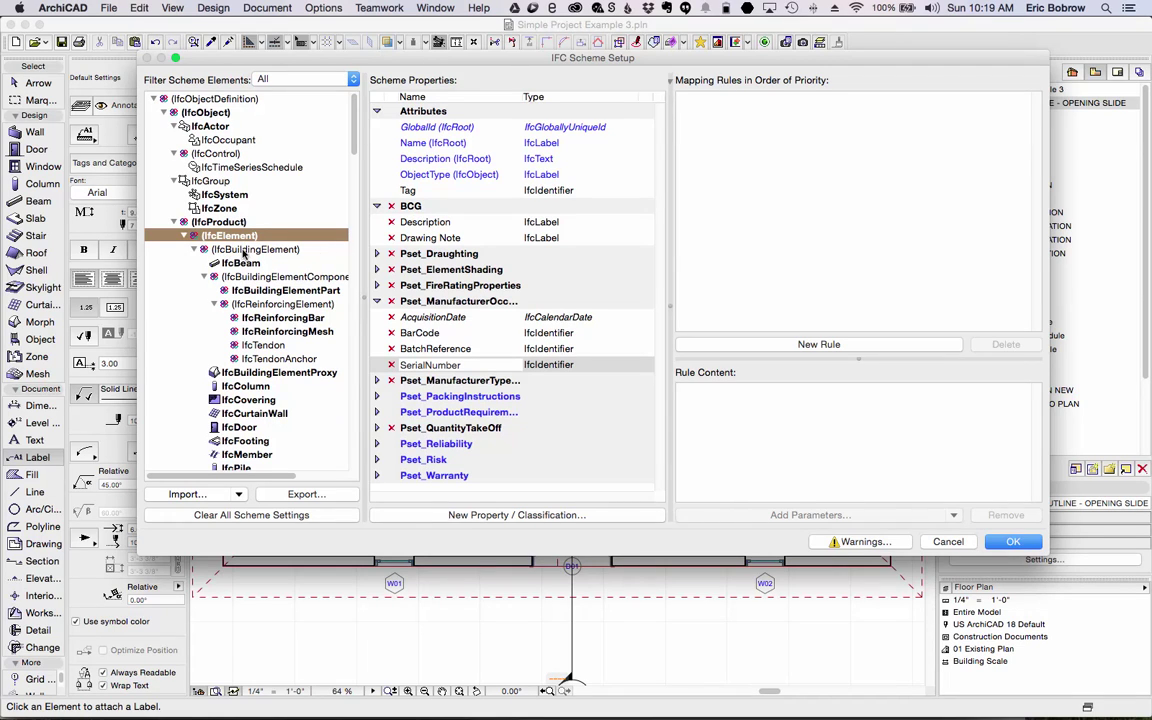
pyautogui.hscroll(1, 243, 255)
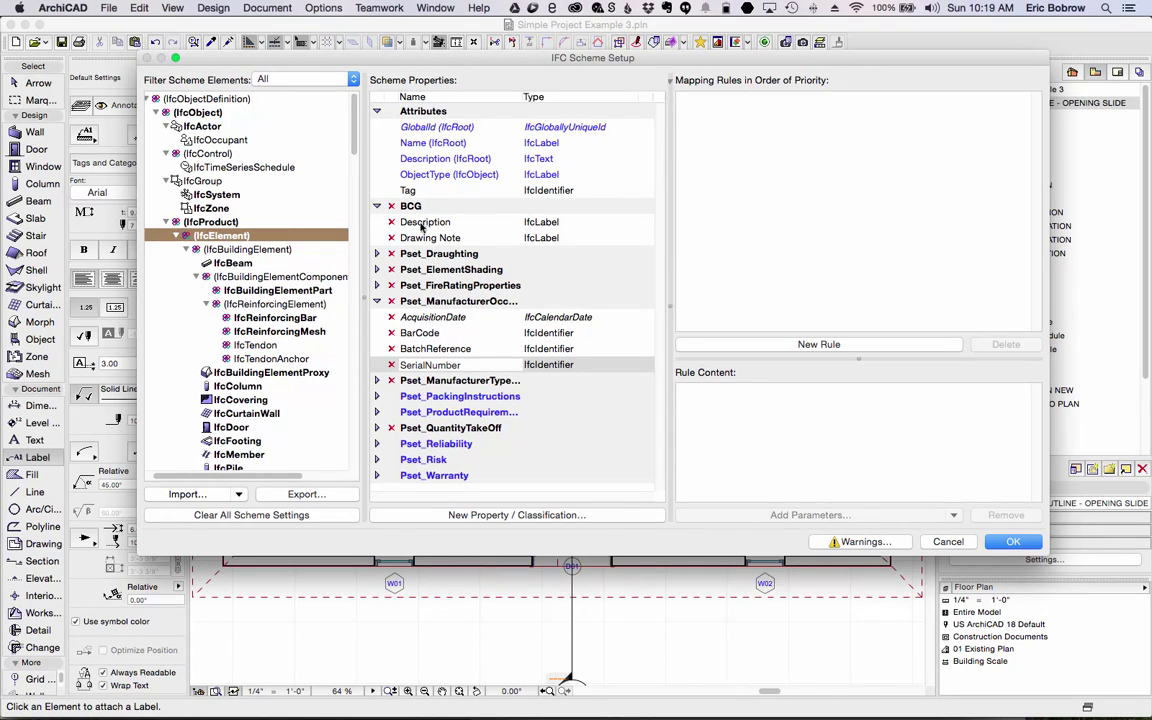
# Add a custom single-value IFC property named Category, of type IfcLabel, to the BCG set of IfcElement and apply the scheme
pyautogui.click(252, 250)
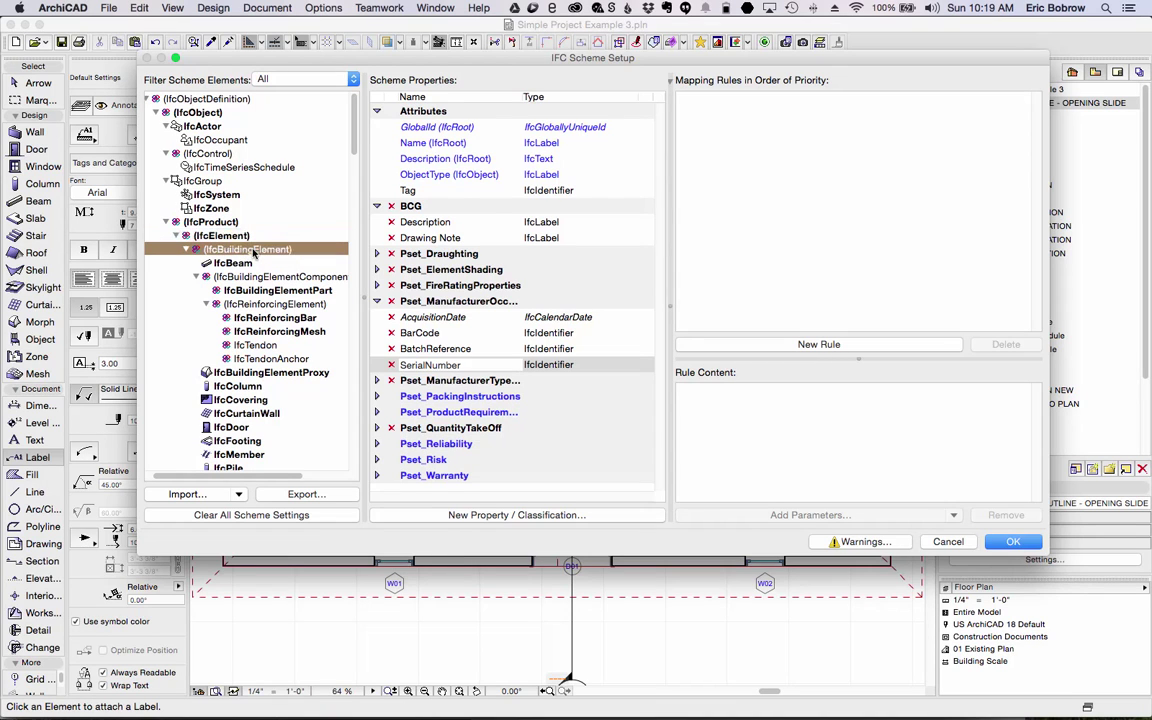
pyautogui.click(245, 264)
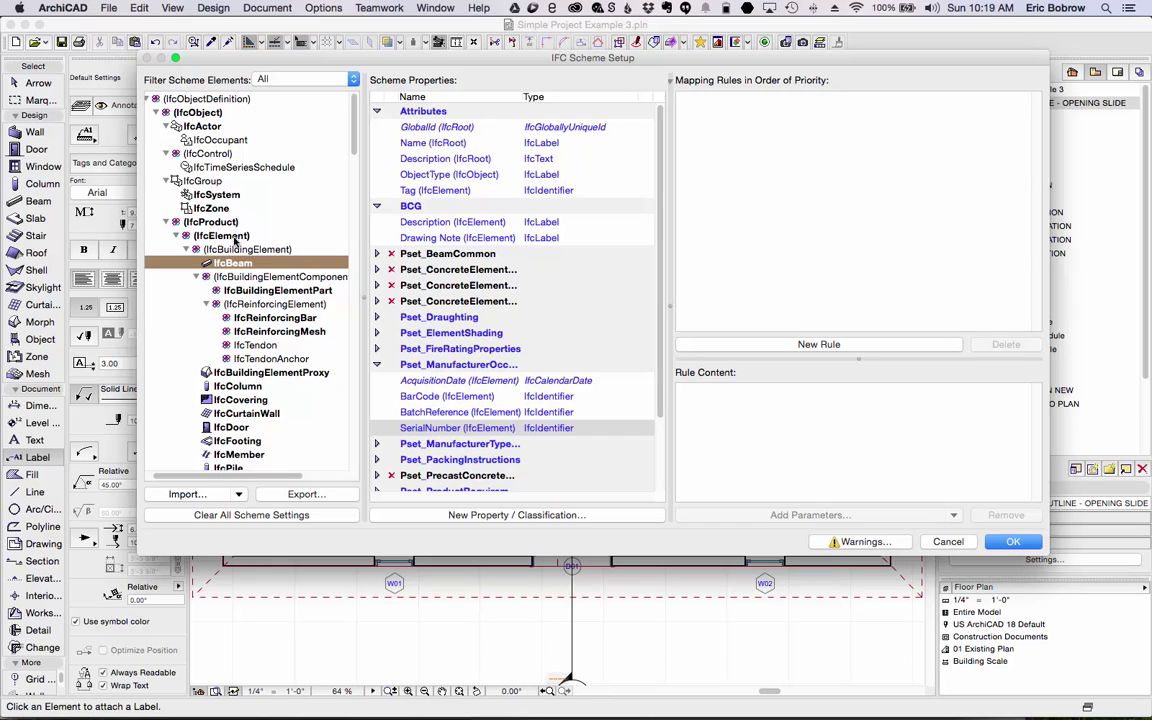
pyautogui.click(231, 237)
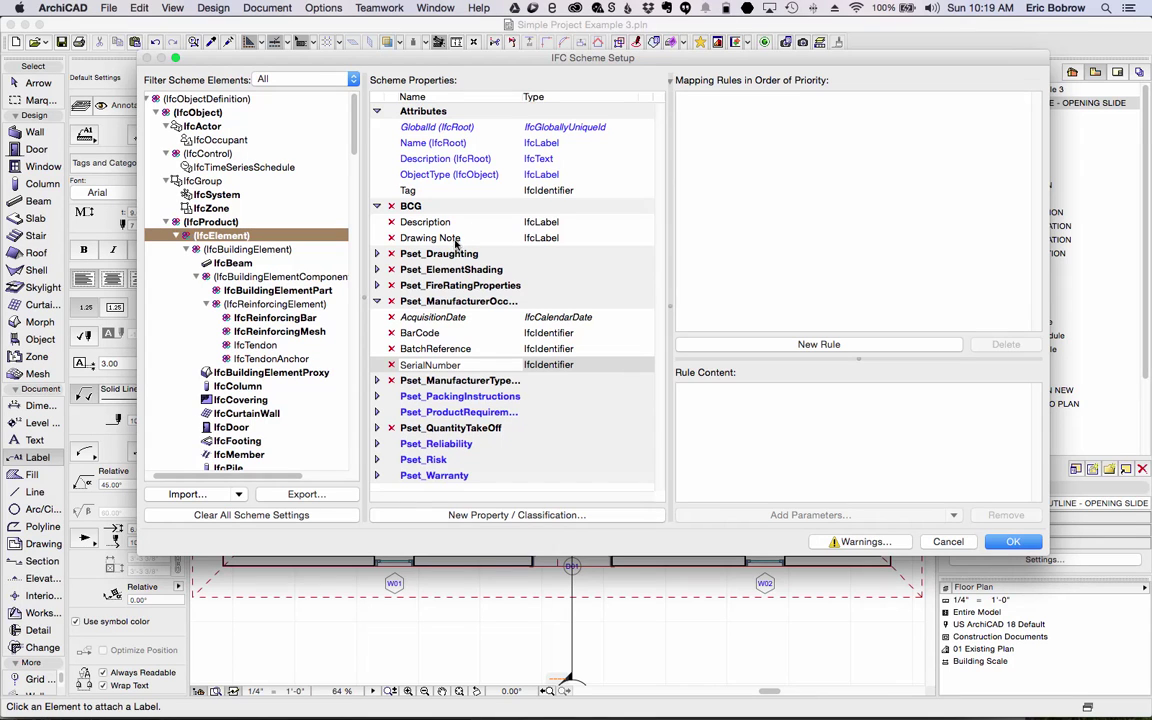
pyautogui.click(507, 516)
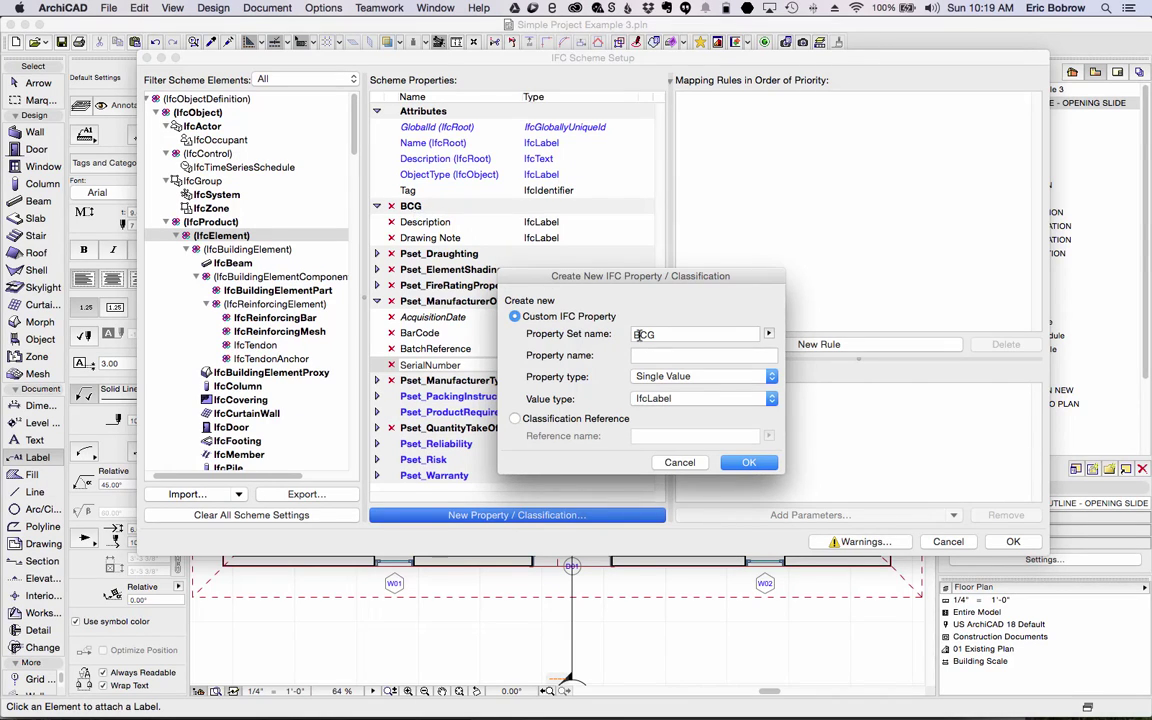
pyautogui.click(659, 357)
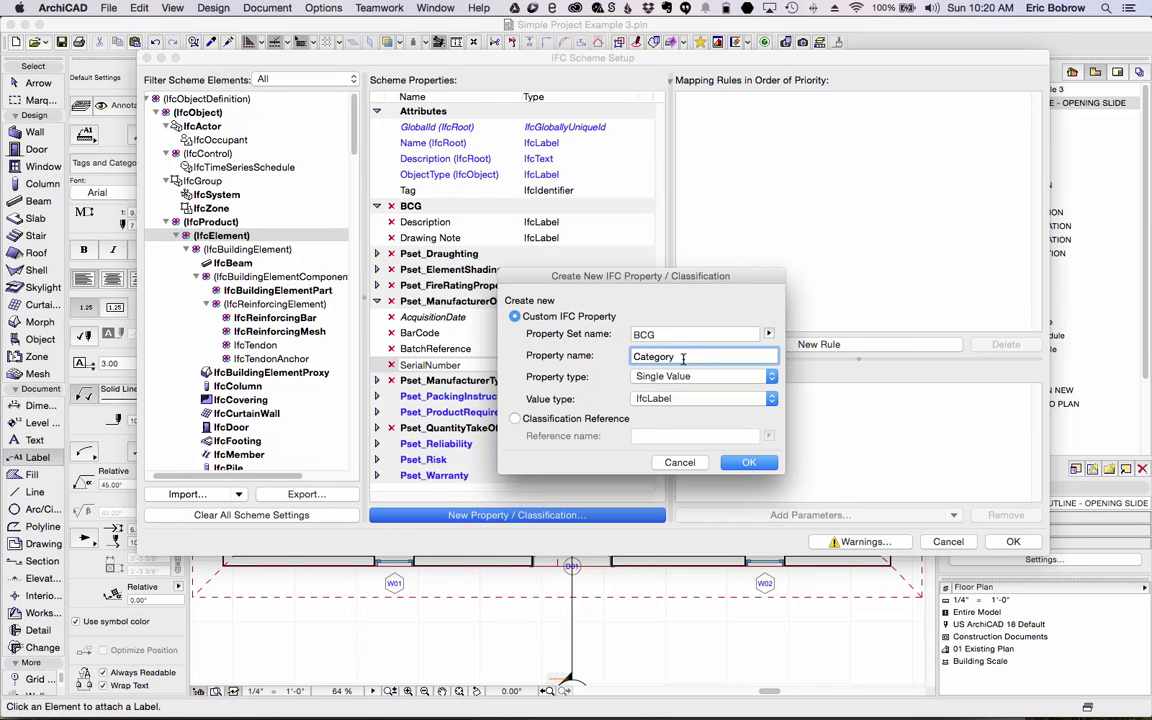
pyautogui.click(748, 463)
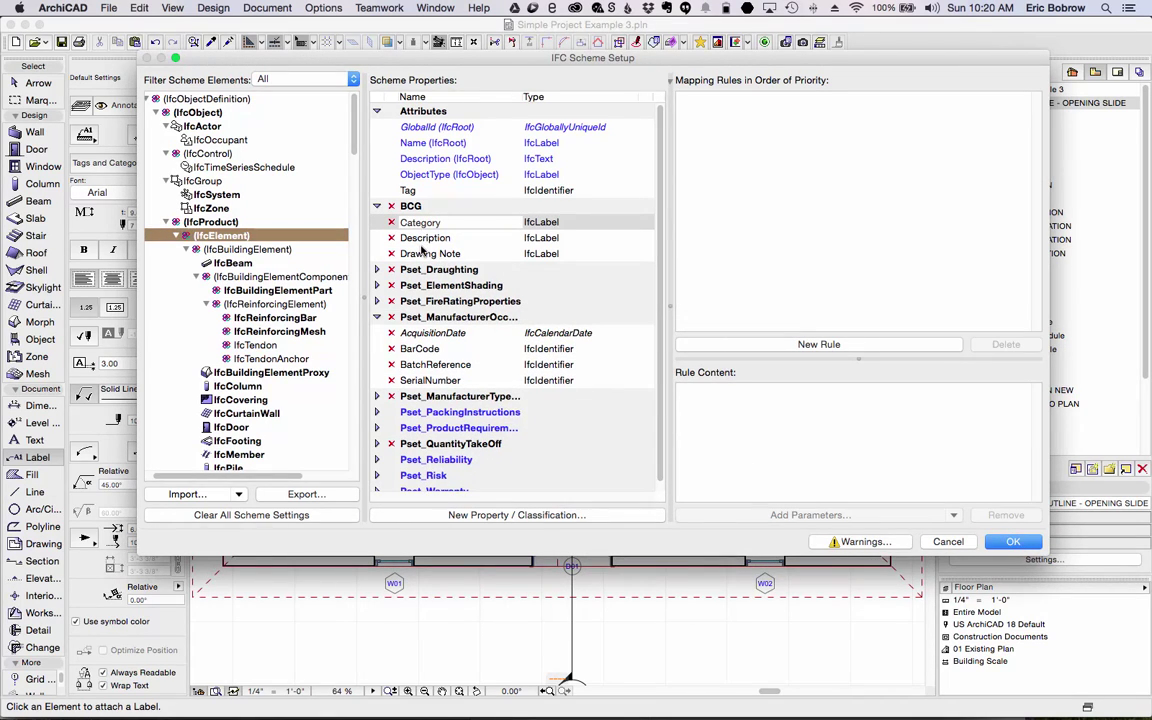
pyautogui.click(1013, 541)
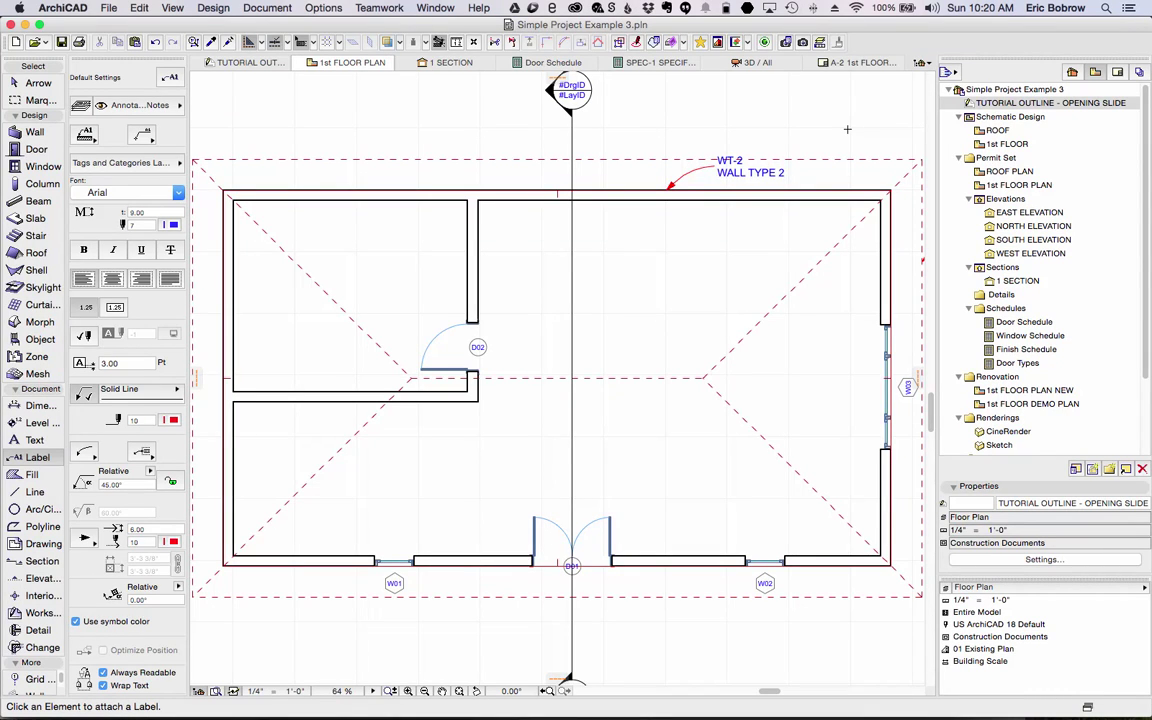
# Select the roof and the four exterior walls on the 1st floor plan
pyautogui.scroll(-2, 847, 129)
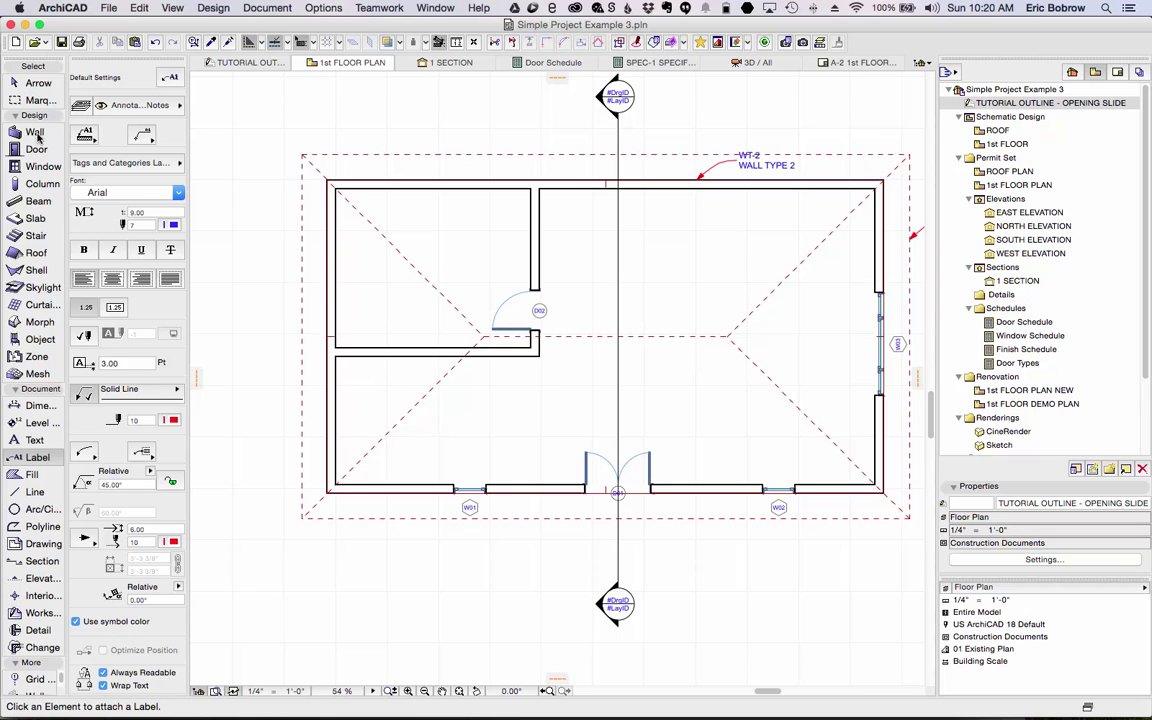
pyautogui.click(37, 85)
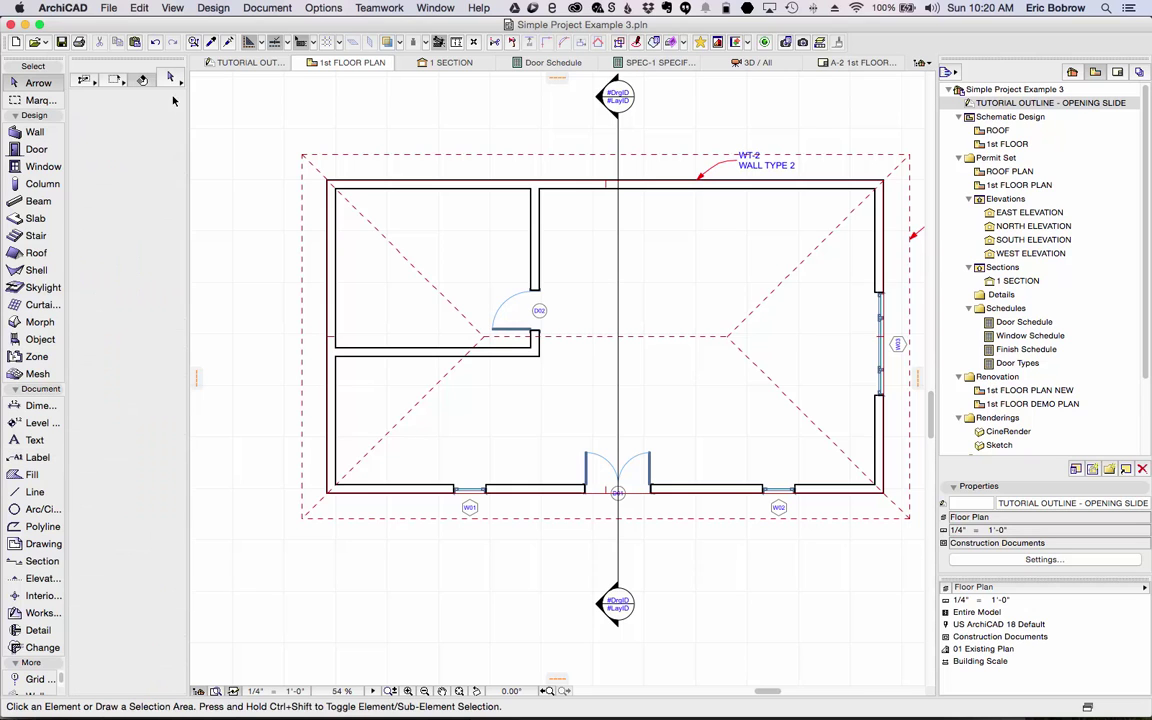
pyautogui.click(406, 155)
pyautogui.keyDown('shift'); pyautogui.click(433, 190); pyautogui.keyUp('shift')
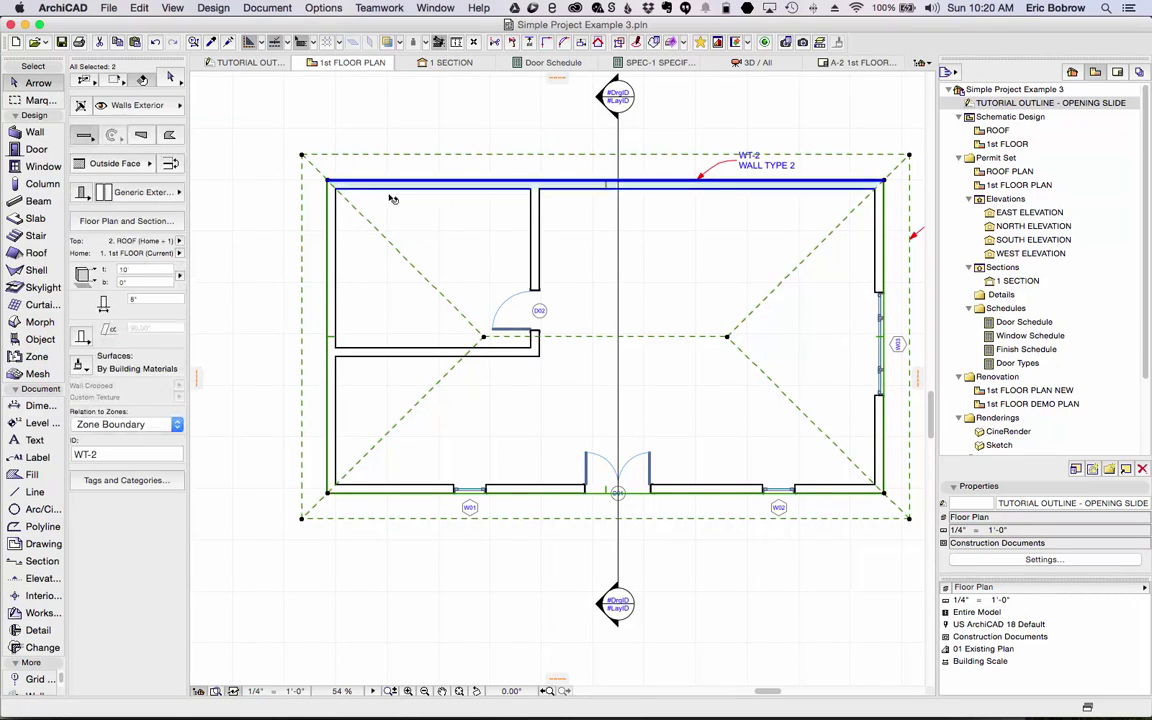
pyautogui.keyDown('shift'); pyautogui.click(335, 221); pyautogui.keyUp('shift')
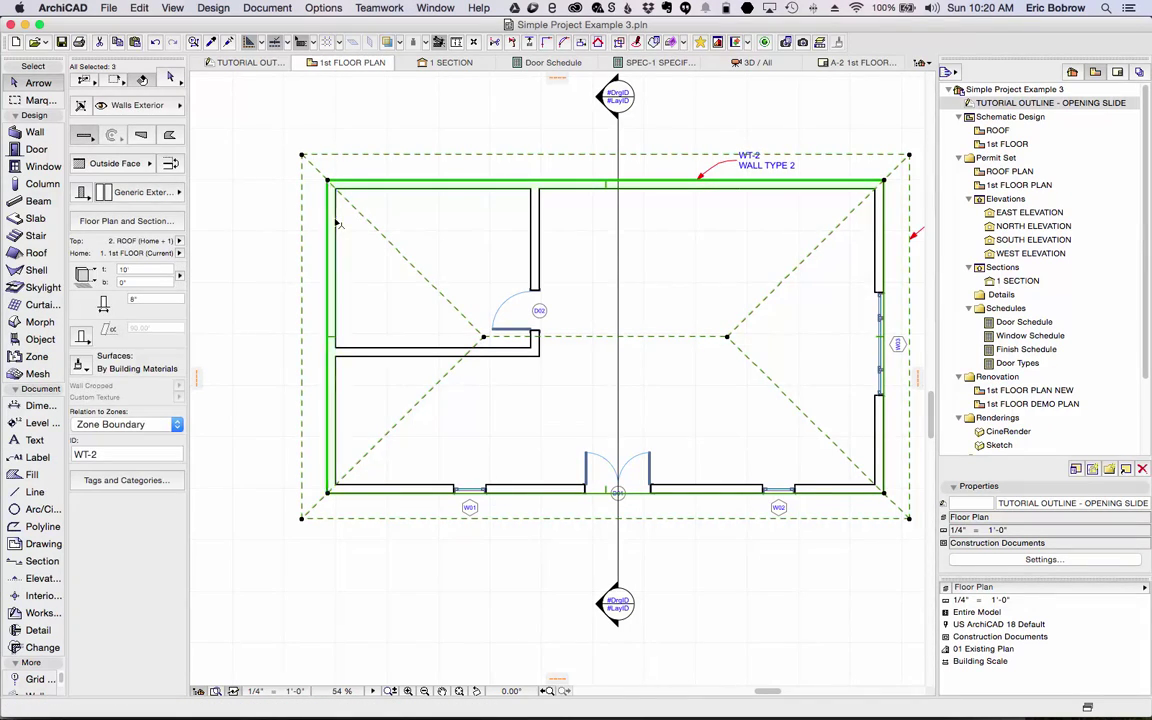
pyautogui.keyDown('shift'); pyautogui.click(412, 489); pyautogui.keyUp('shift')
pyautogui.keyDown('shift'); pyautogui.click(877, 272); pyautogui.keyUp('shift')
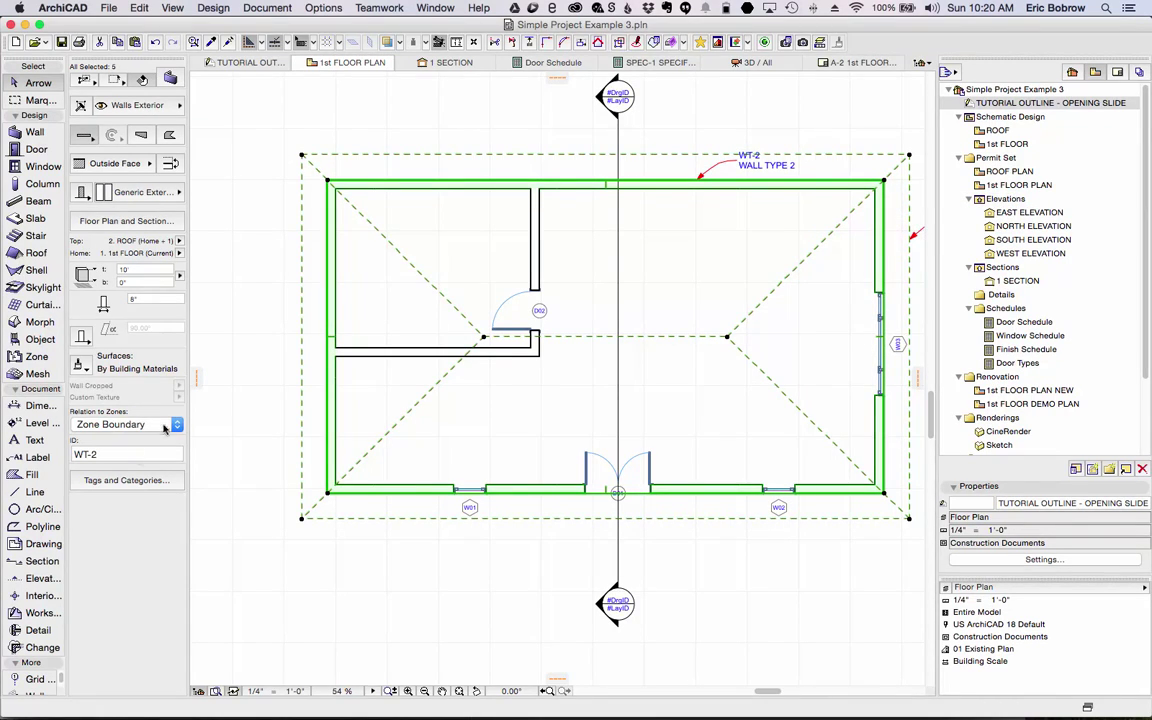
# Set the Category property in the BCG set to EXTERIOR SHELL for the four selected exterior walls
pyautogui.click(110, 480)
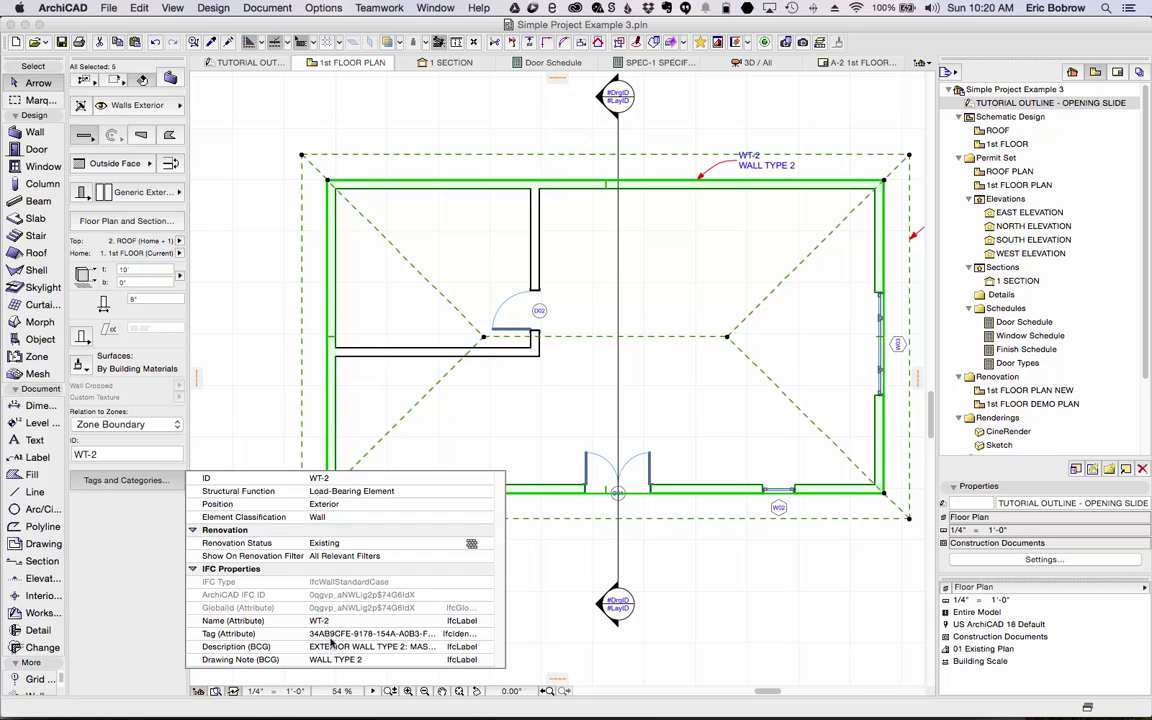
pyautogui.click(144, 589)
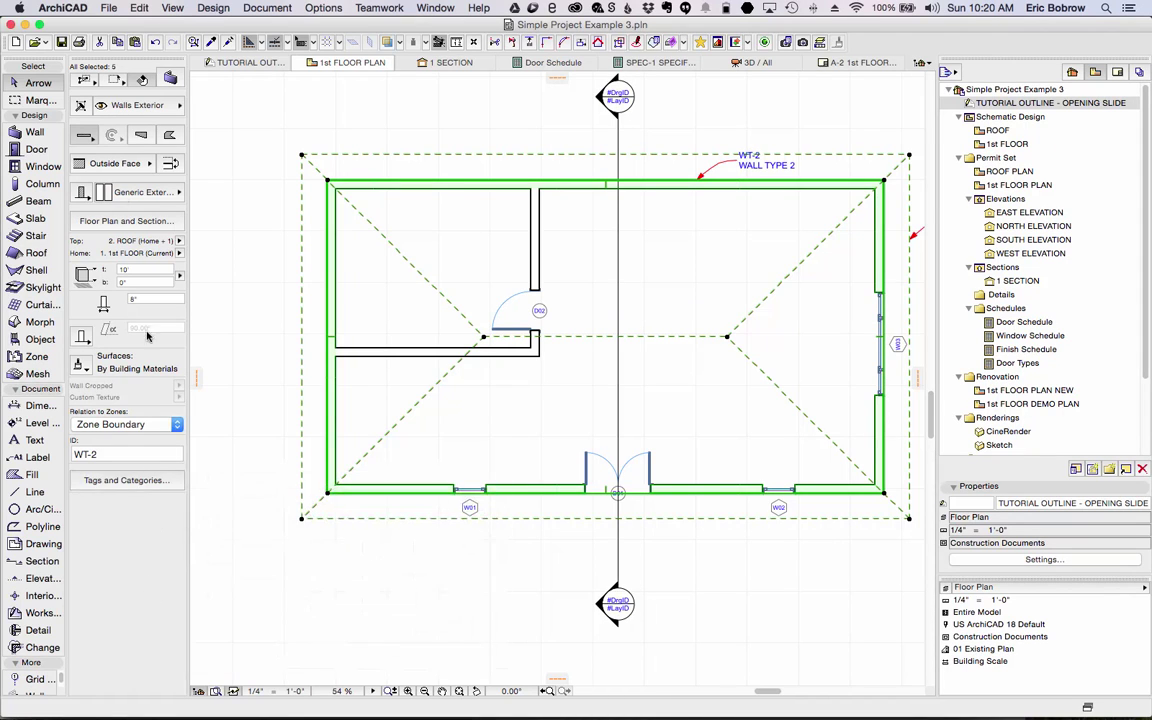
pyautogui.click(171, 80)
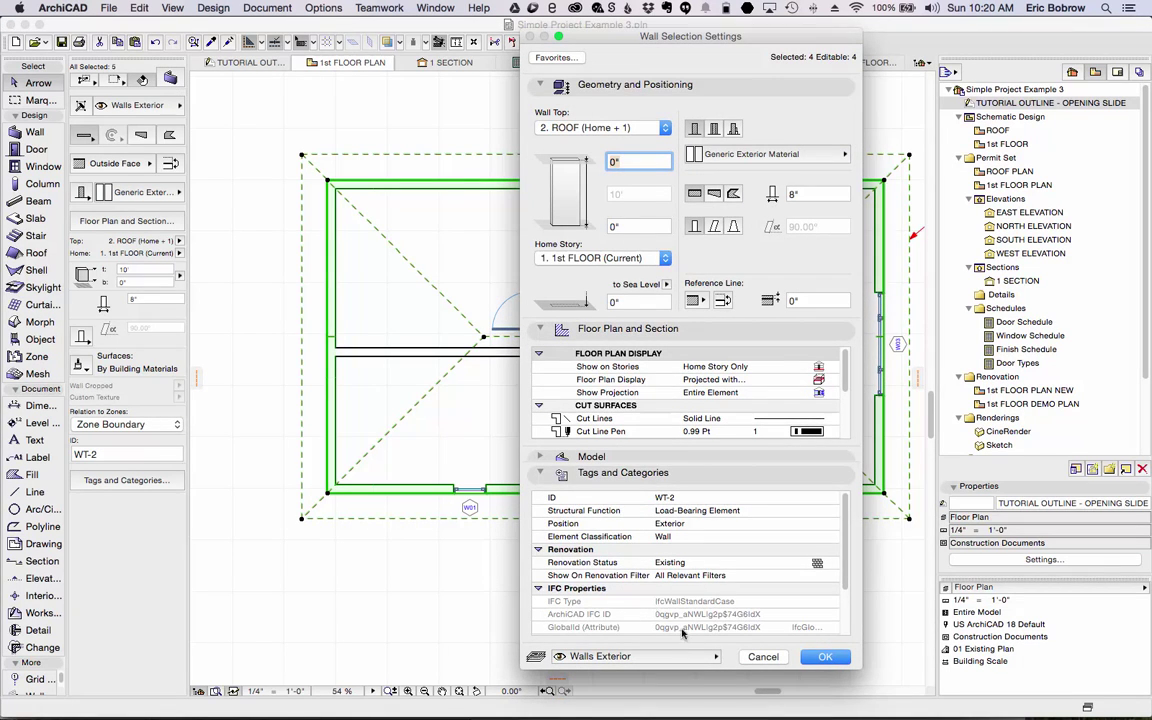
pyautogui.scroll(-4, 660, 632)
pyautogui.scroll(-1, 660, 632)
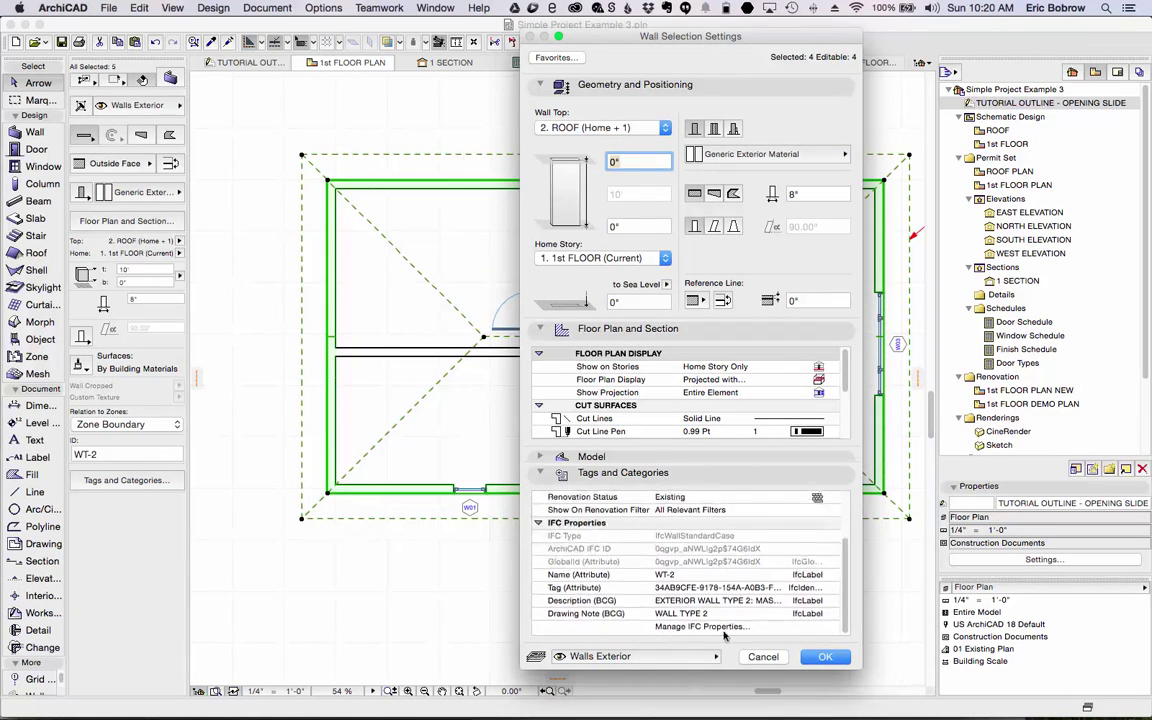
pyautogui.click(716, 630)
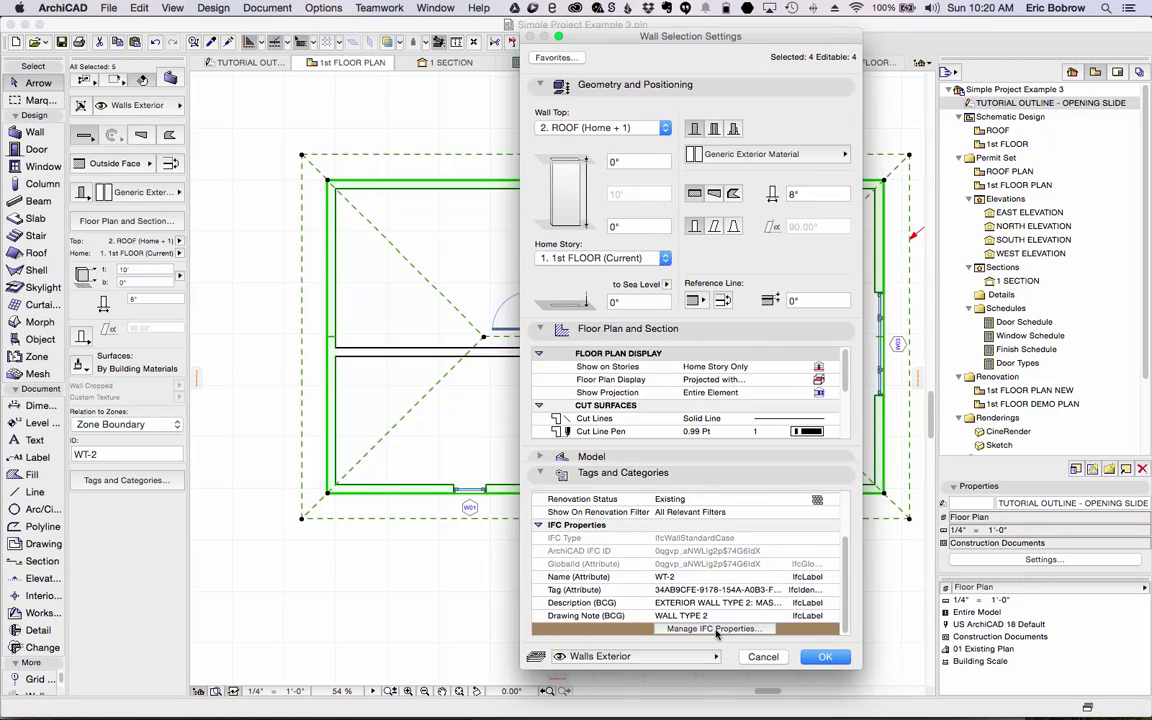
pyautogui.click(716, 630)
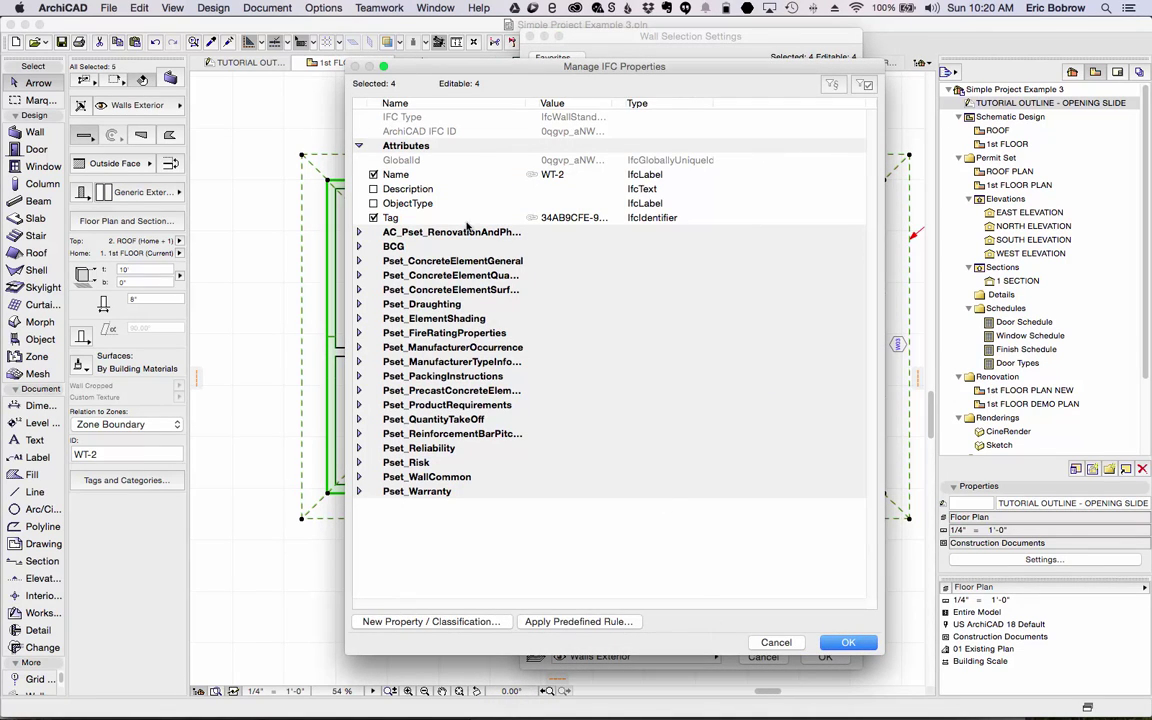
pyautogui.click(362, 247)
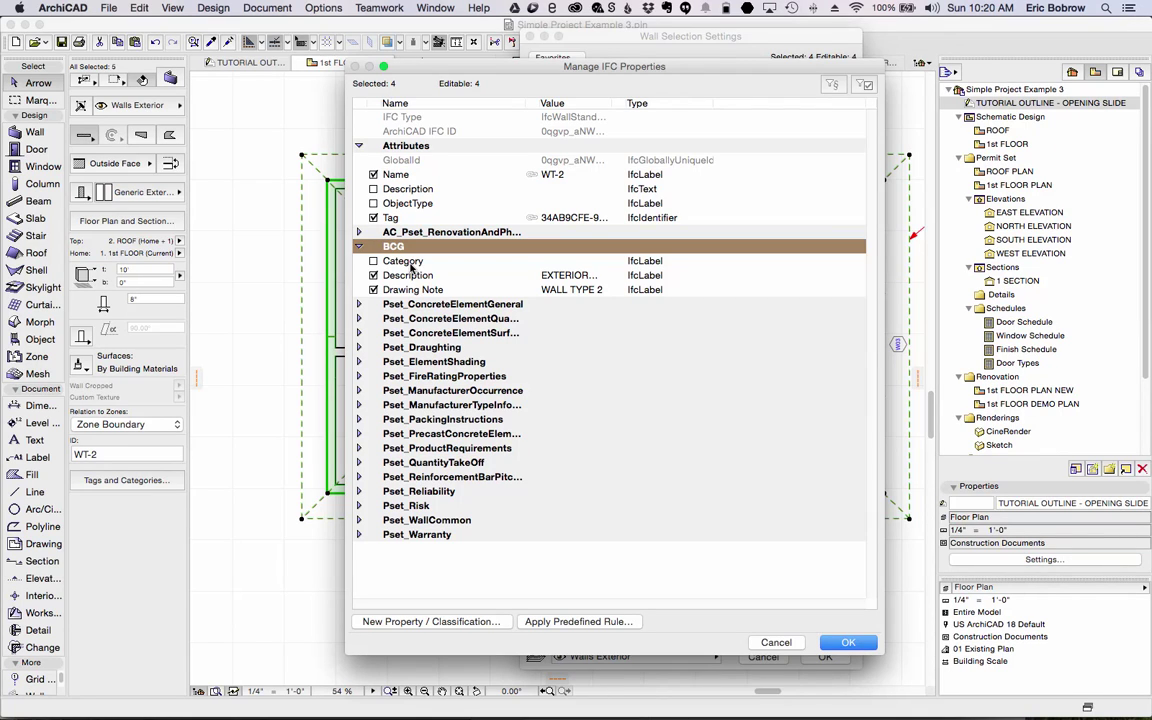
pyautogui.click(562, 261)
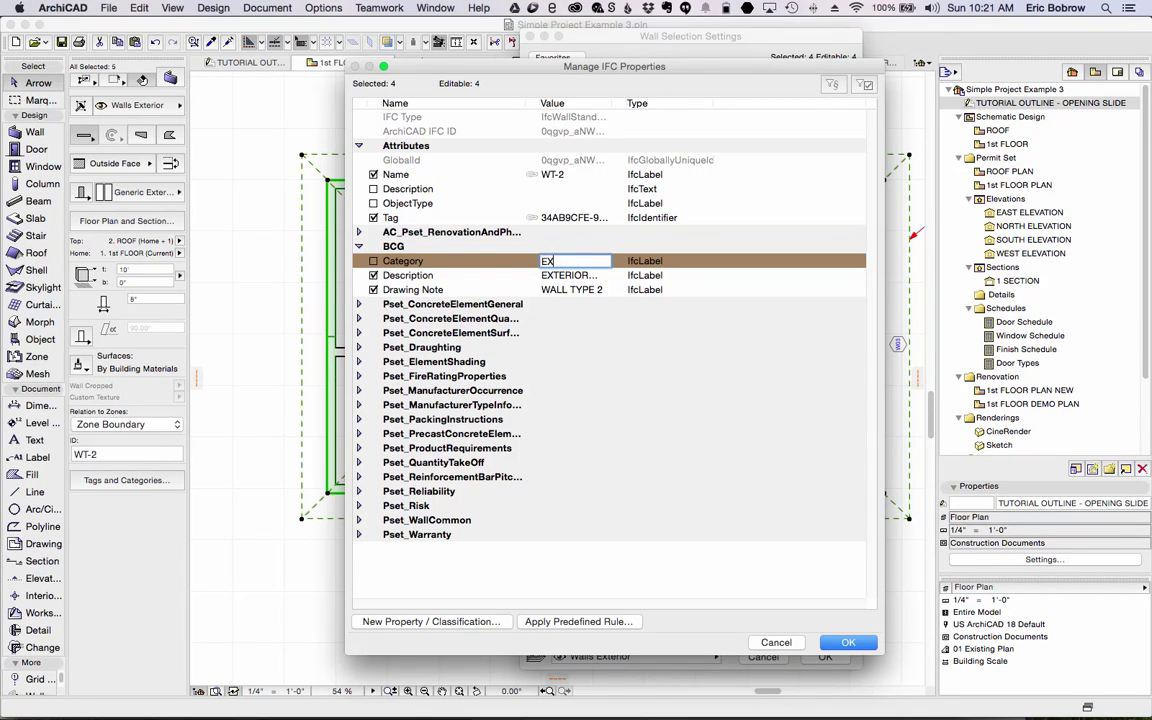
pyautogui.write('EXTERIOR SHELL')
pyautogui.click(838, 643)
# Review the walls' BCG values in full by enlarging the IFC properties dialog and its Value column, and apply the wall settings
pyautogui.scroll(-1, 720, 612)
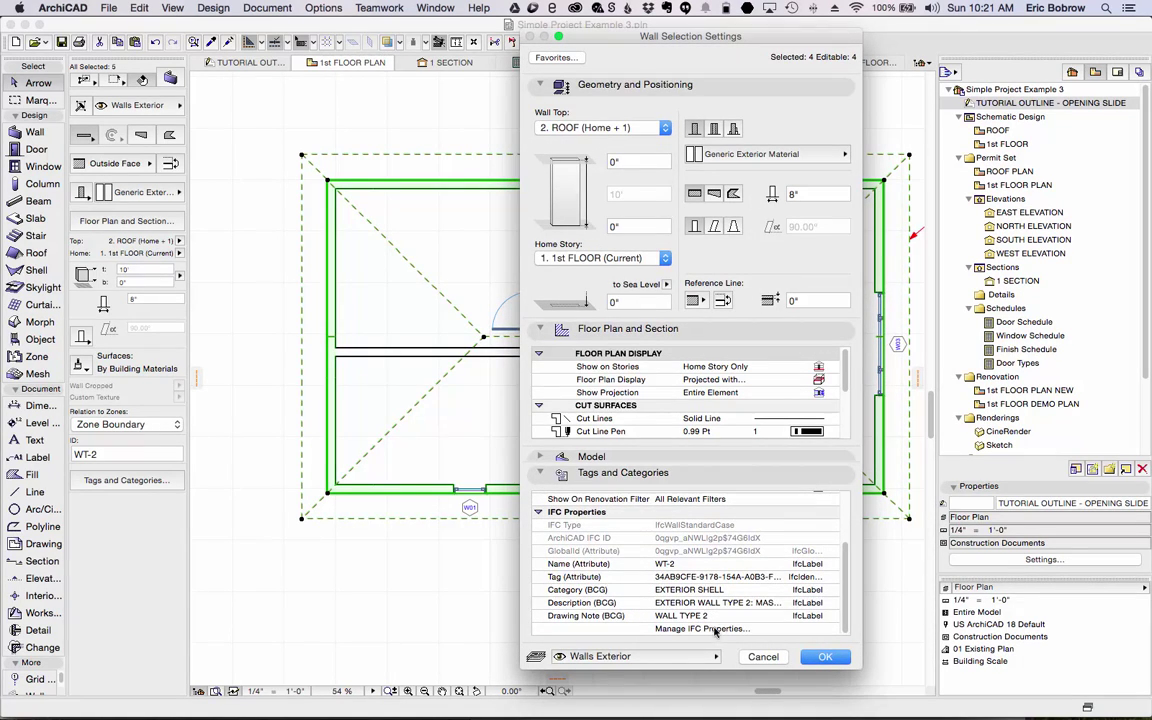
pyautogui.click(703, 629)
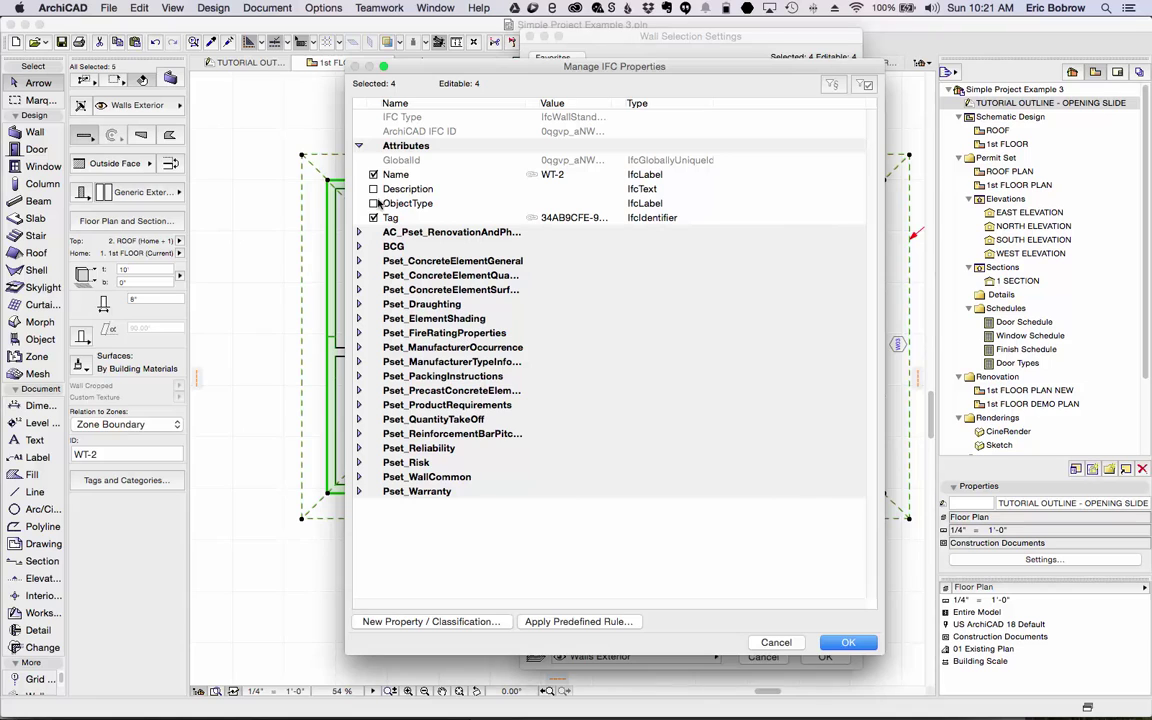
pyautogui.click(359, 246)
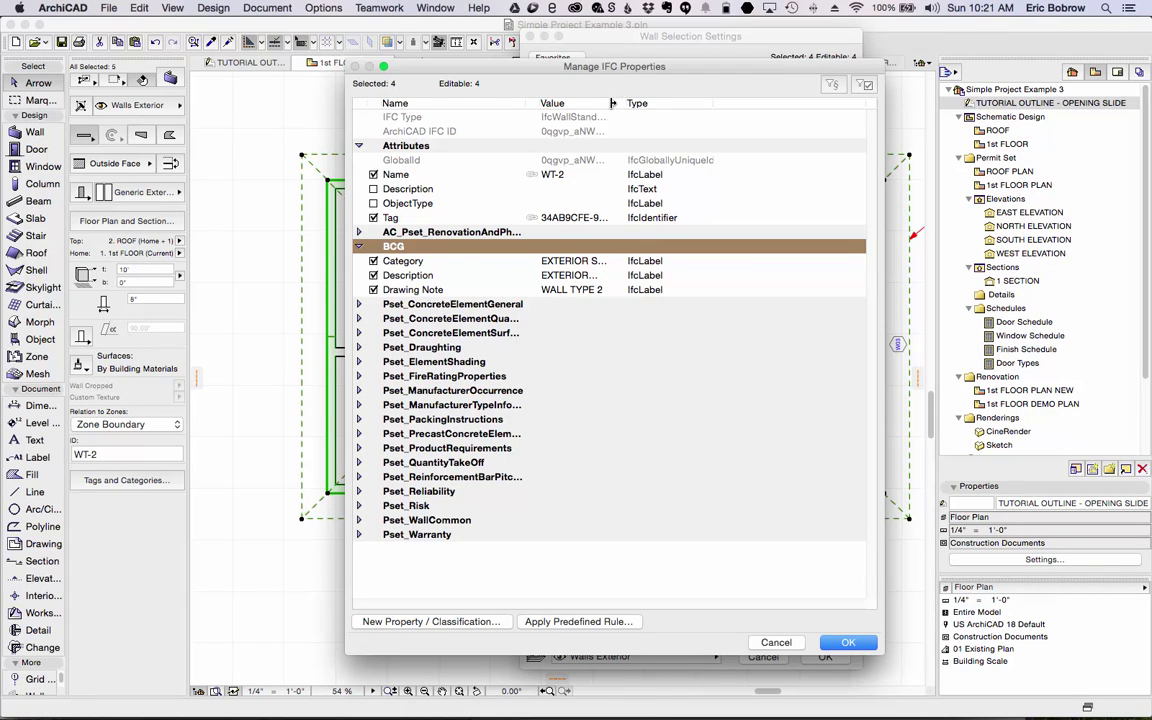
pyautogui.moveTo(625, 103); pyautogui.dragTo(740, 103)
pyautogui.moveTo(884, 303); pyautogui.dragTo(1046, 303)
pyautogui.moveTo(718, 103); pyautogui.dragTo(793, 103)
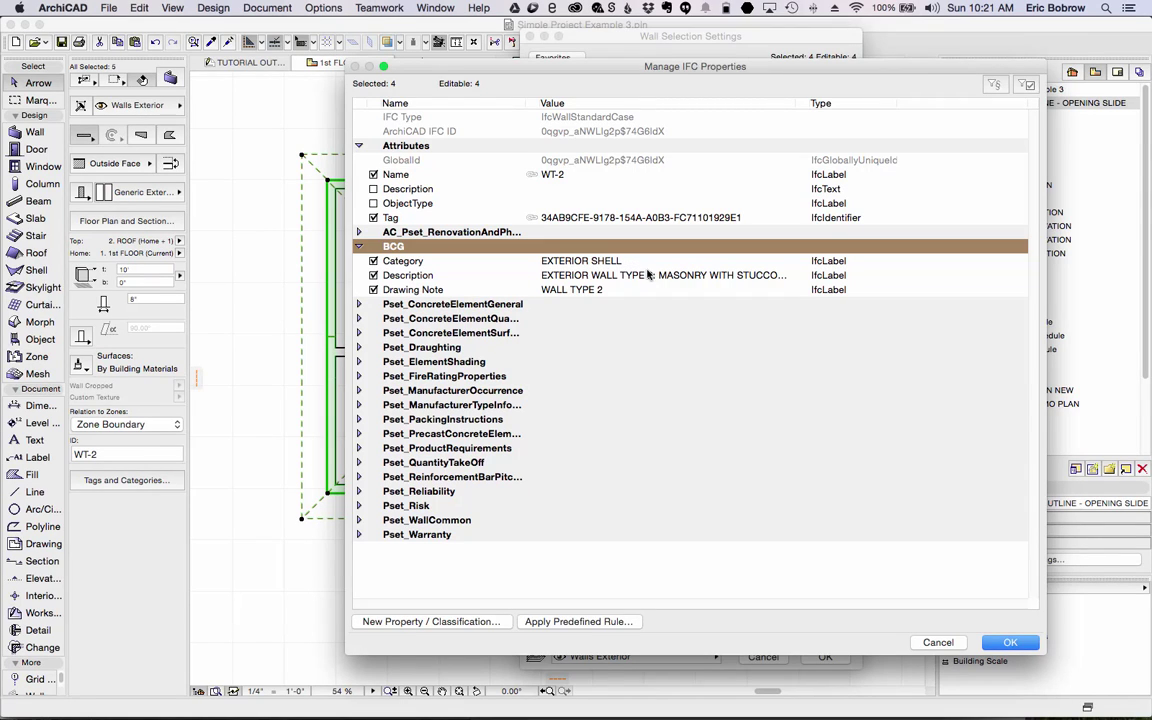
pyautogui.click(995, 643)
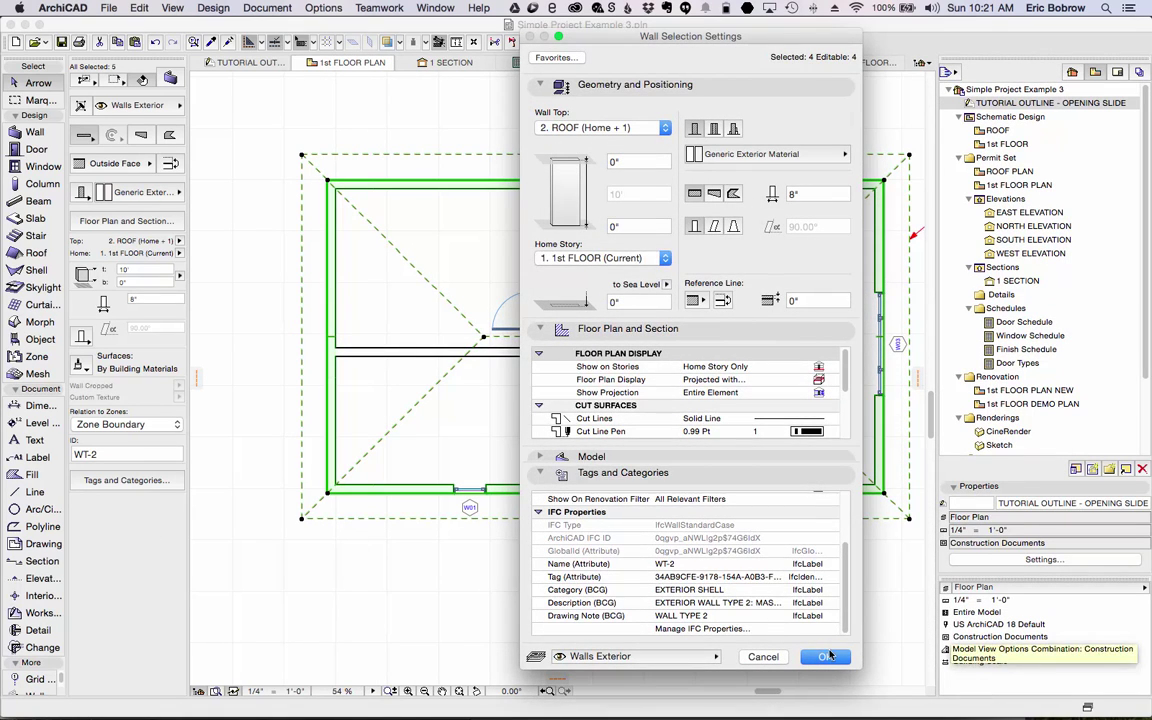
pyautogui.click(826, 656)
# Select only the roof and set its Category property in the BCG set to EXTERIOR SHELL
pyautogui.click(236, 356)
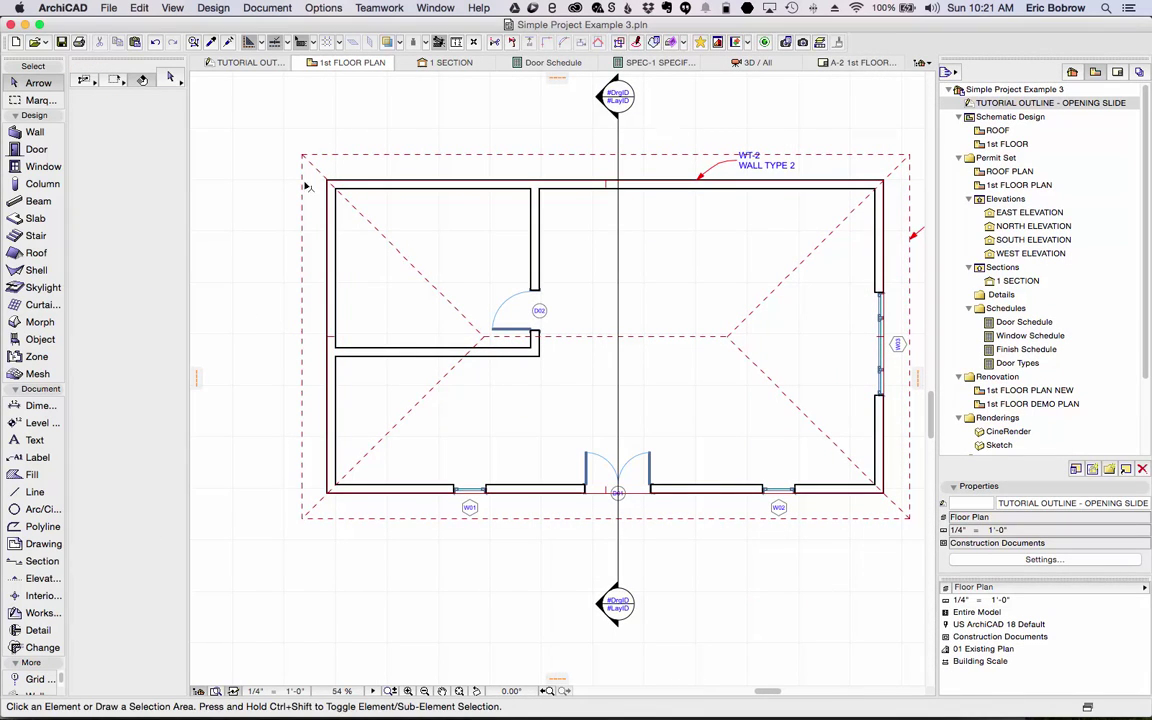
pyautogui.click(323, 155)
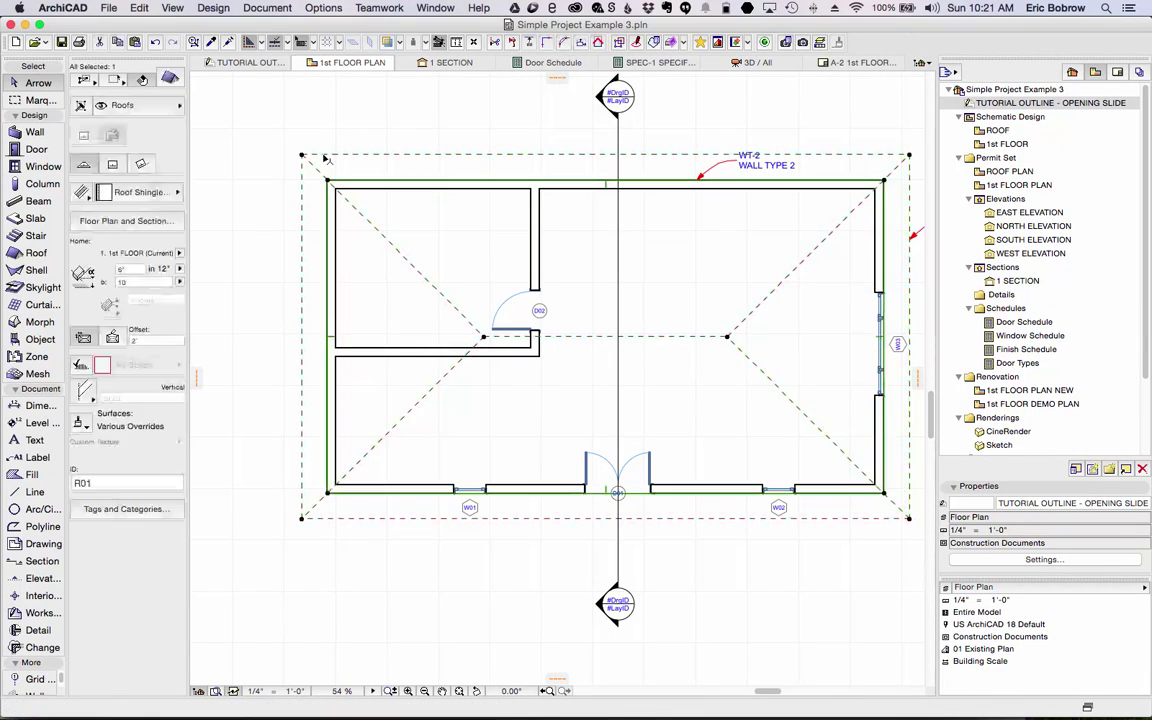
pyautogui.click(170, 79)
pyautogui.scroll(-3, 736, 633)
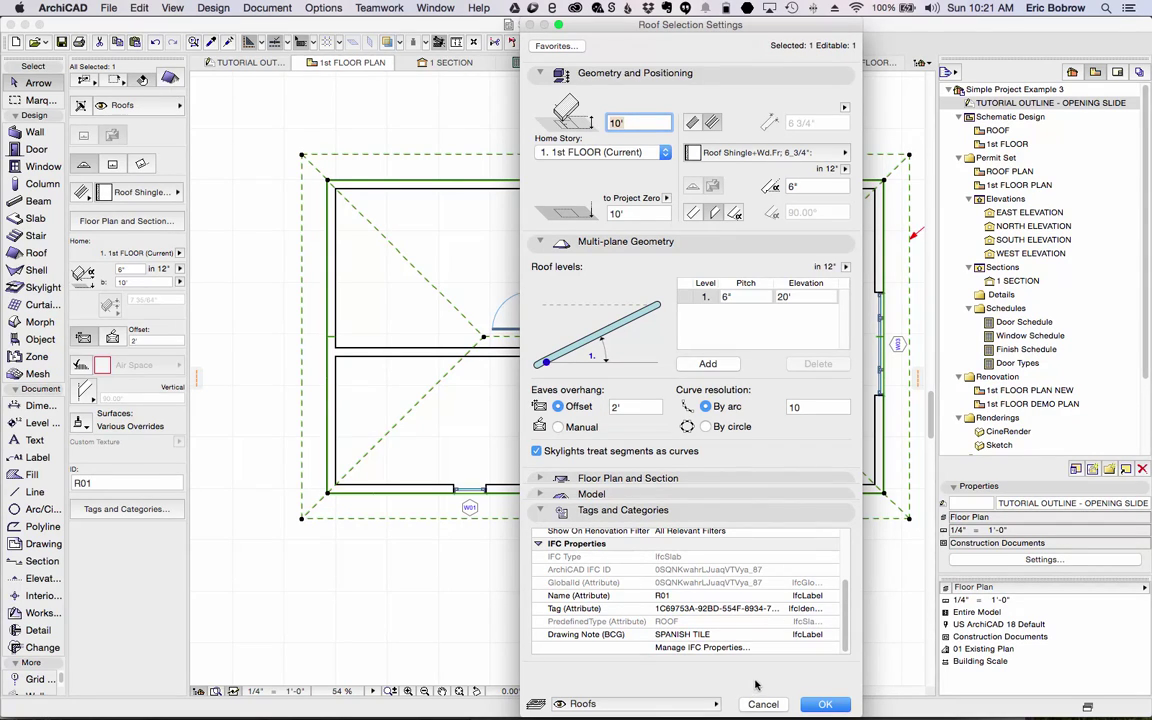
pyautogui.click(703, 648)
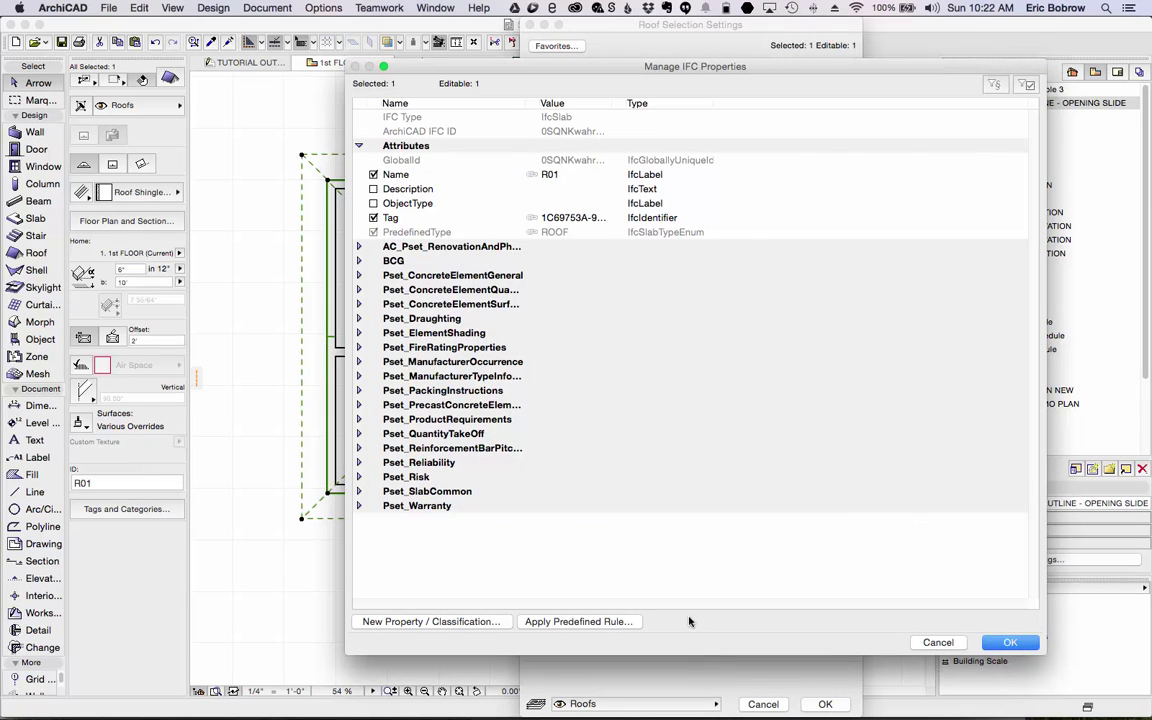
pyautogui.click(359, 261)
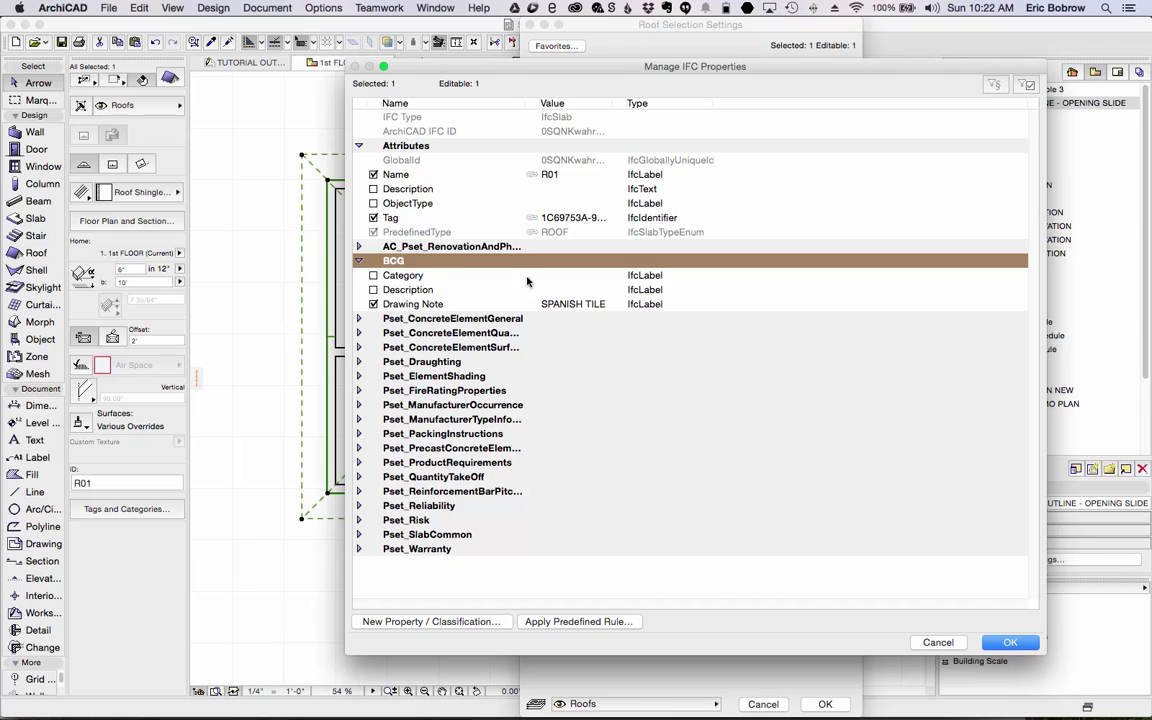
pyautogui.click(551, 274)
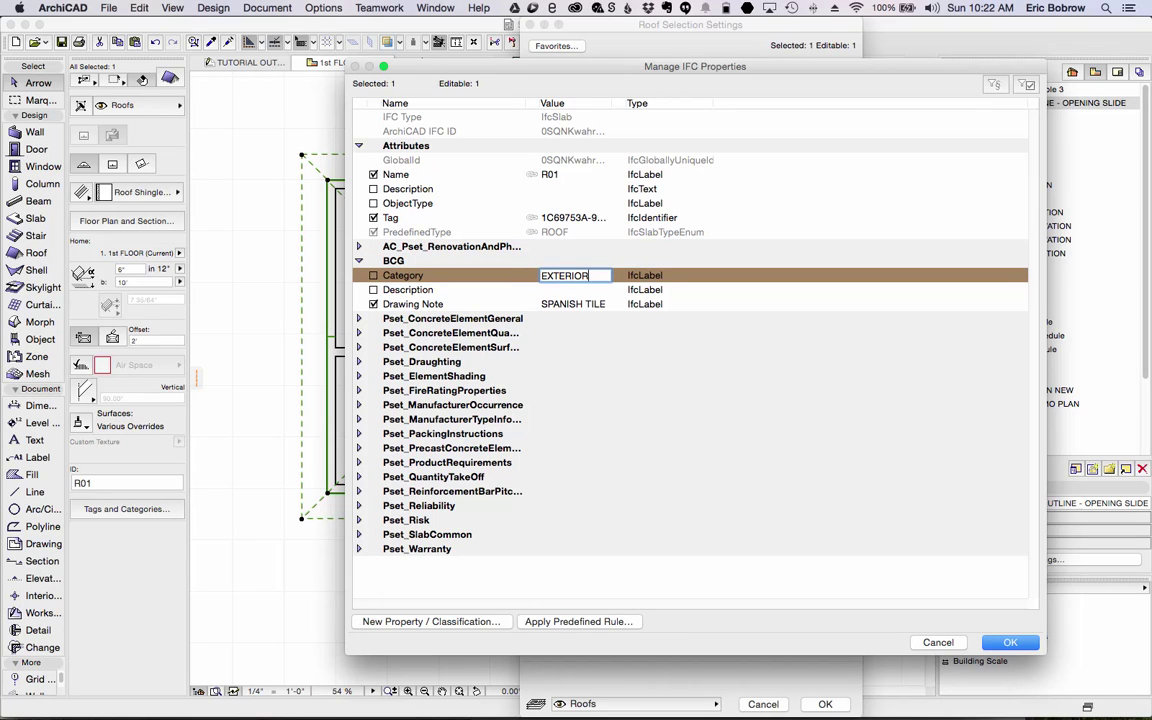
pyautogui.write('EXTERIOR SHELL')
pyautogui.click(1008, 642)
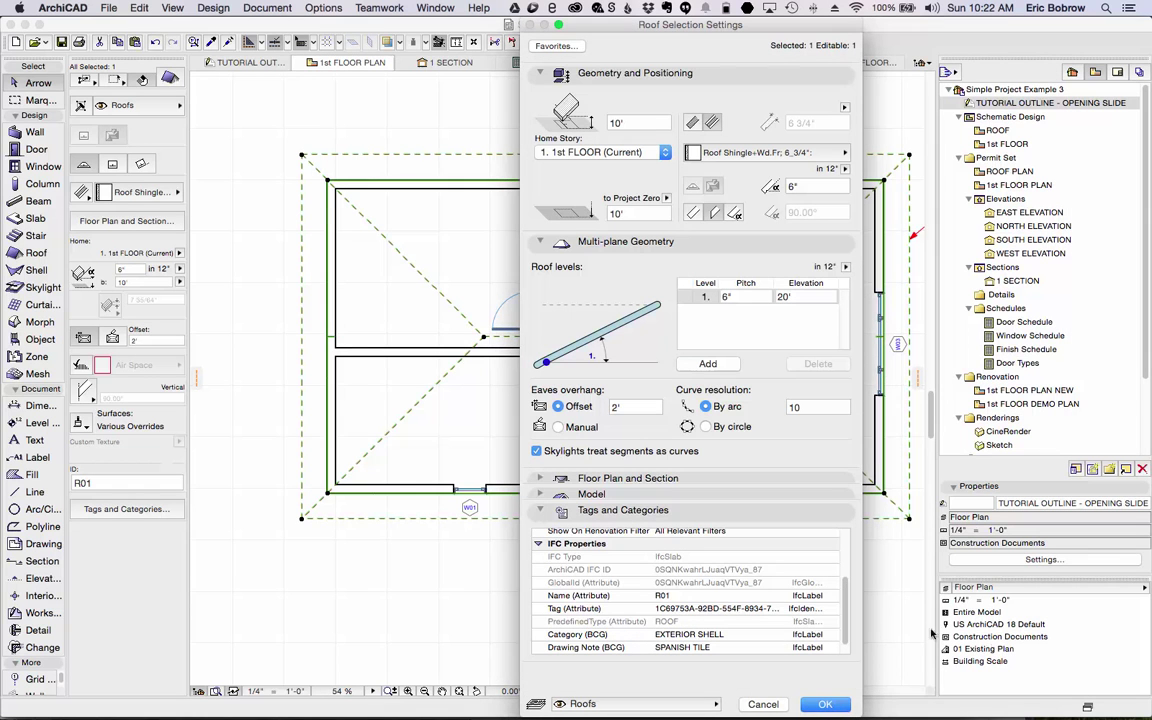
pyautogui.click(818, 703)
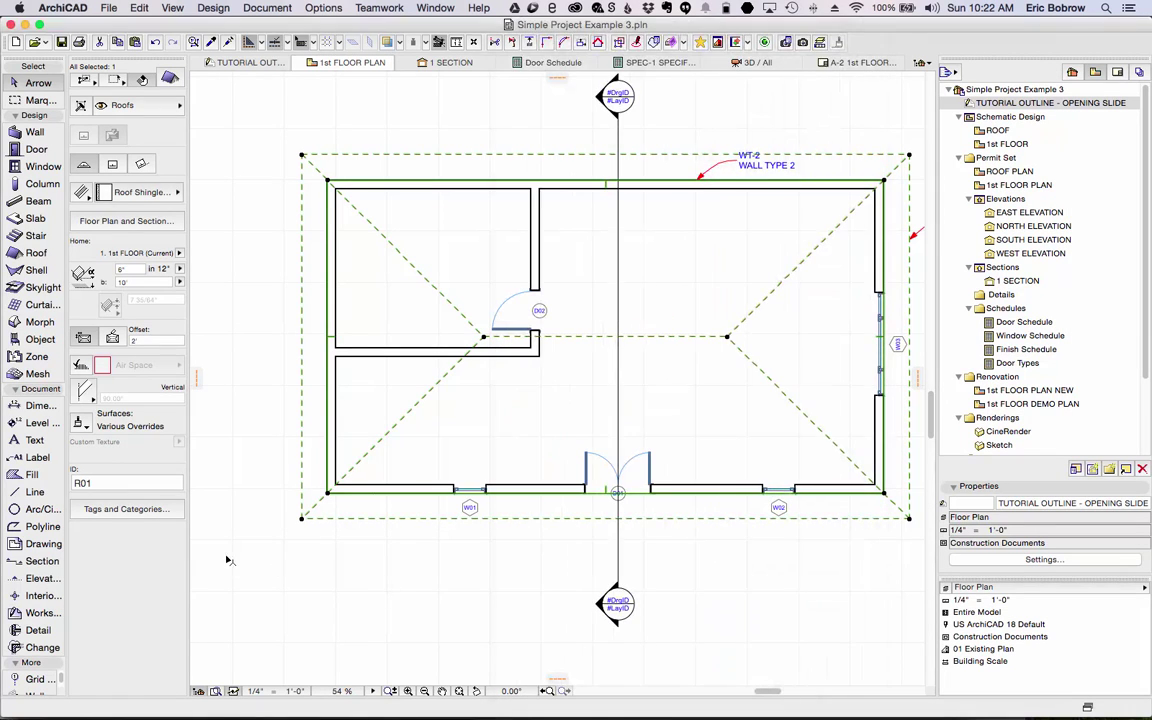
# Select only the west exterior wall and check the Category (BCG) value in its tags and categories
pyautogui.click(286, 565)
pyautogui.click(335, 438)
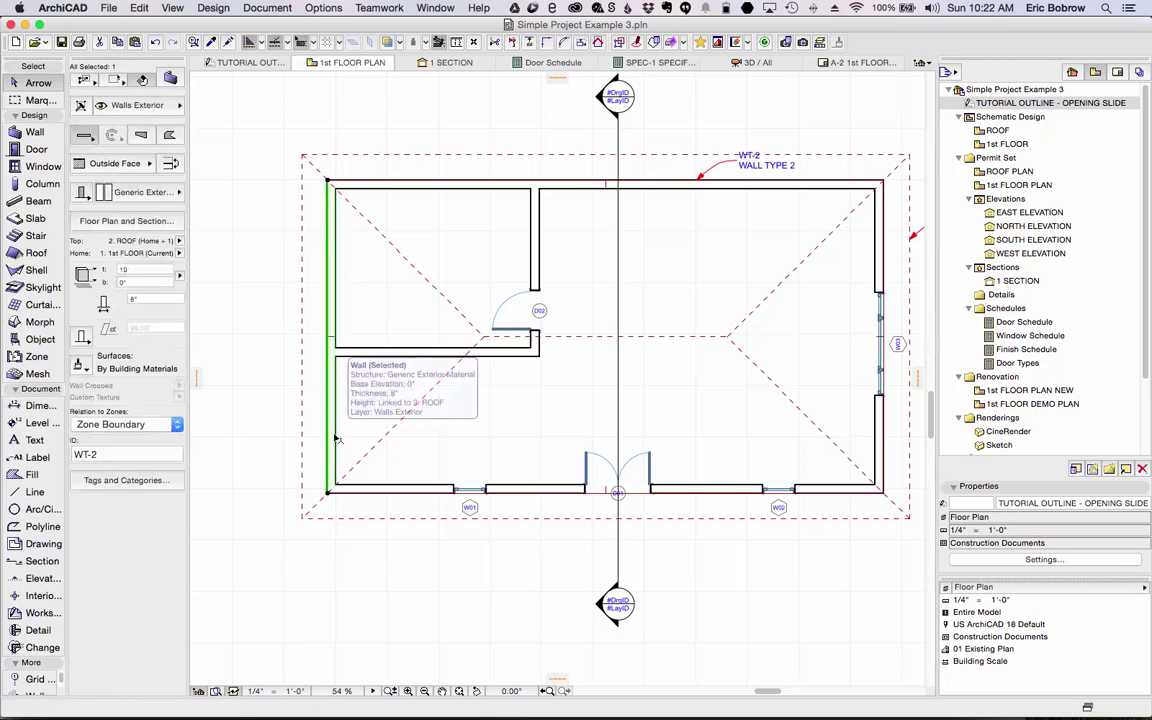
pyautogui.click(127, 480)
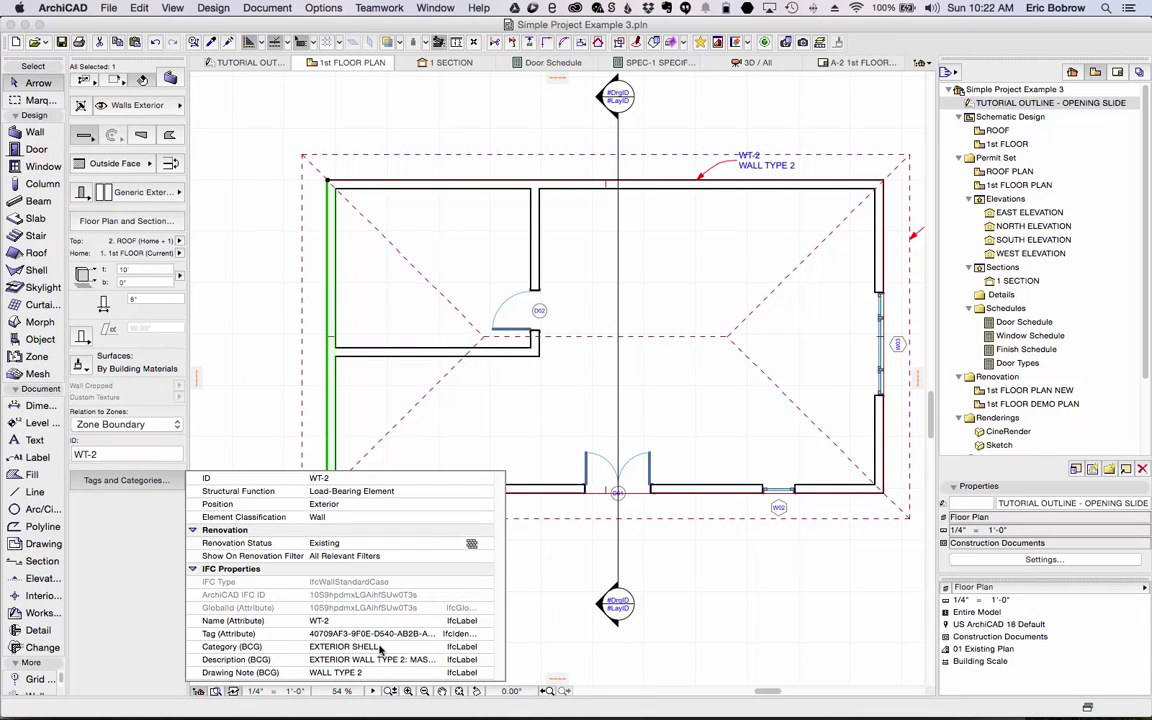
# Deselect the wall and open the SPEC-1 SPECIFICATIONS element schedule from the project map
pyautogui.click(552, 592)
pyautogui.click(518, 594)
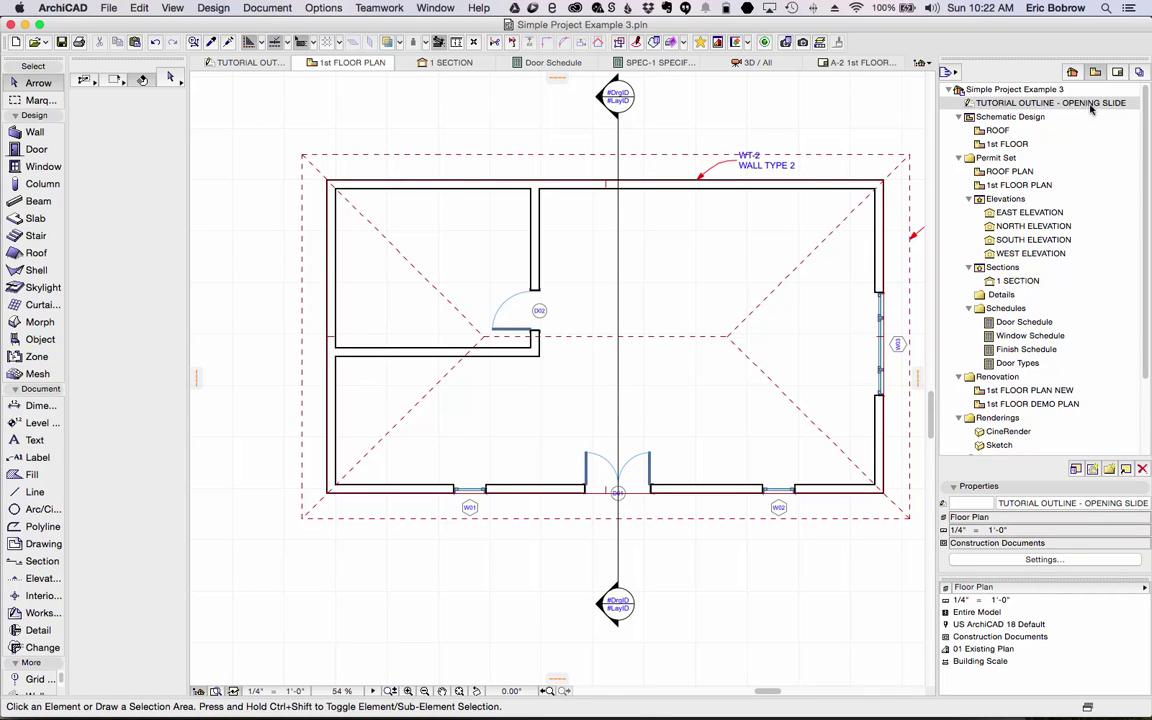
pyautogui.scroll(-1, 1075, 150)
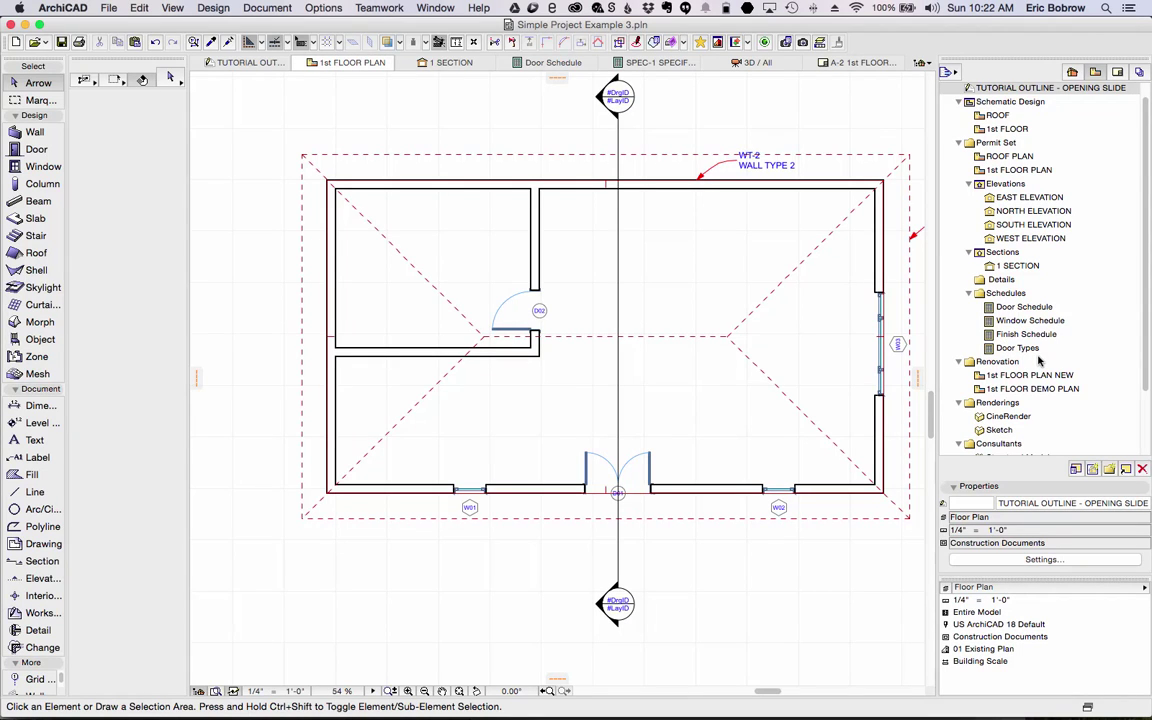
pyautogui.click(1071, 73)
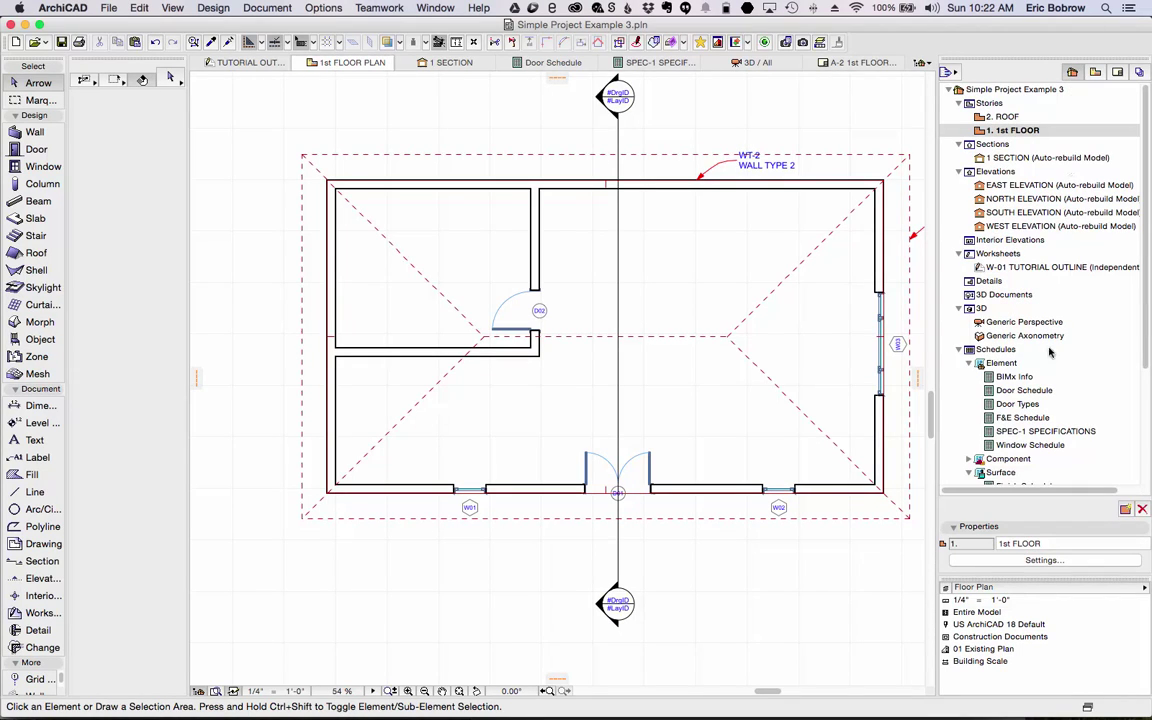
pyautogui.doubleClick(993, 431)
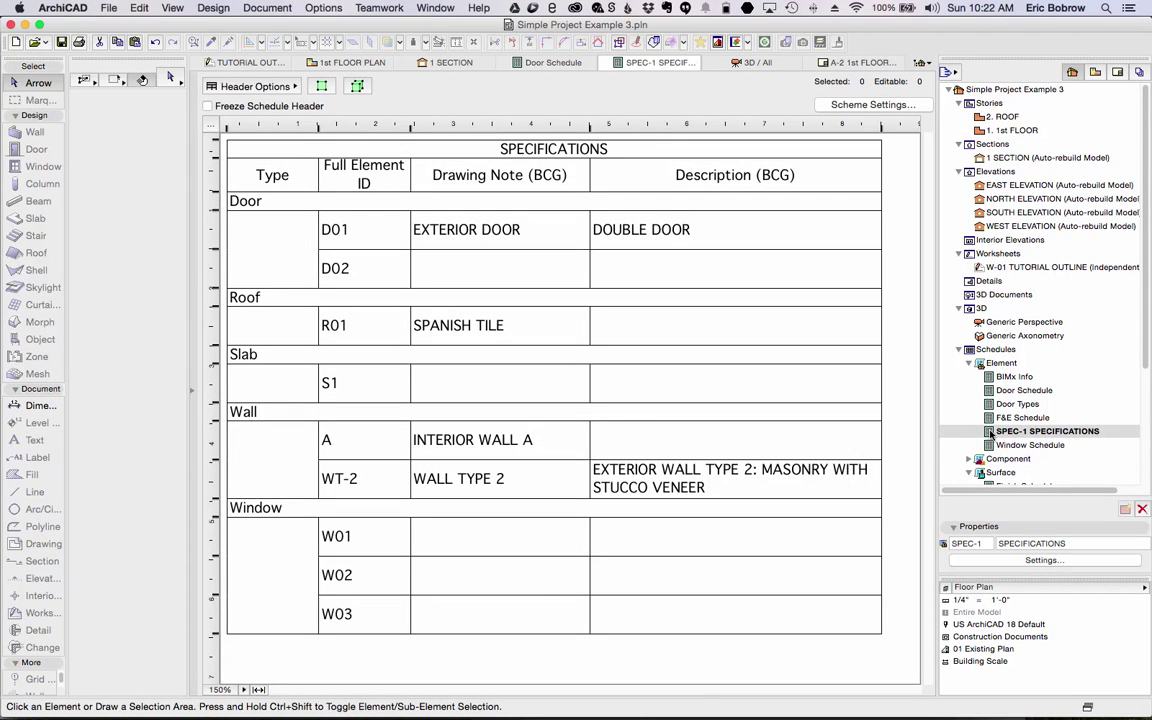
# Add the Category IFC property from the BCG set as a field of the SPEC-1 SPECIFICATIONS scheme
pyautogui.click(874, 105)
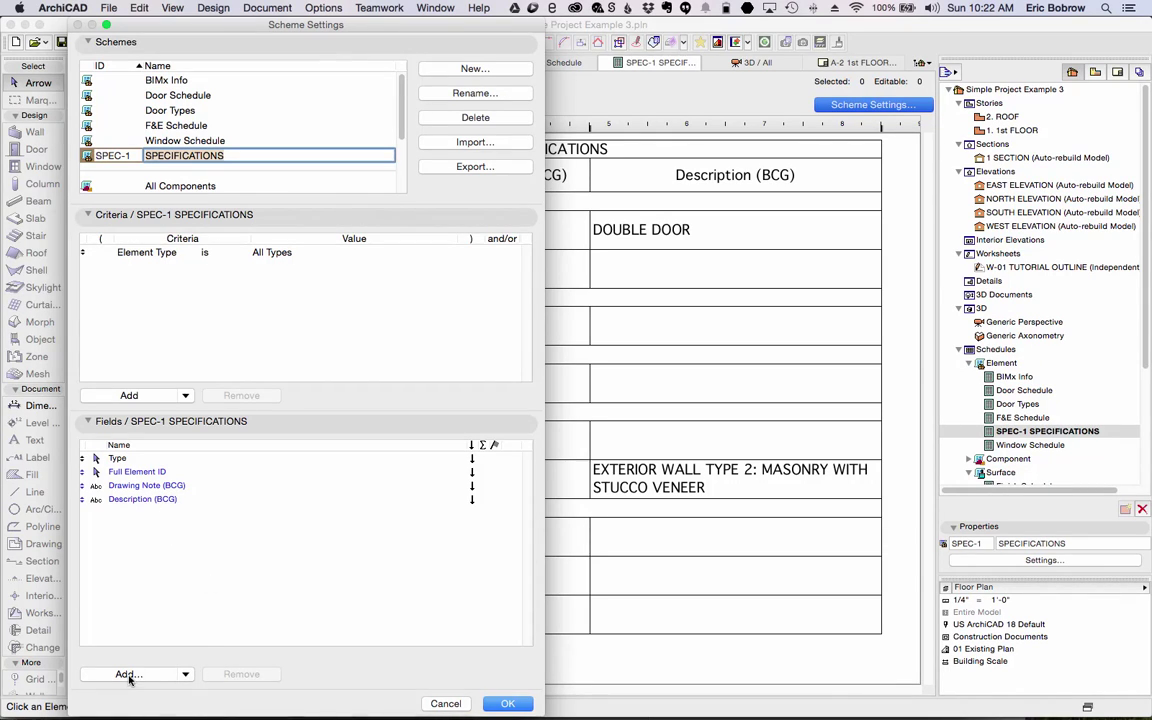
pyautogui.click(186, 675)
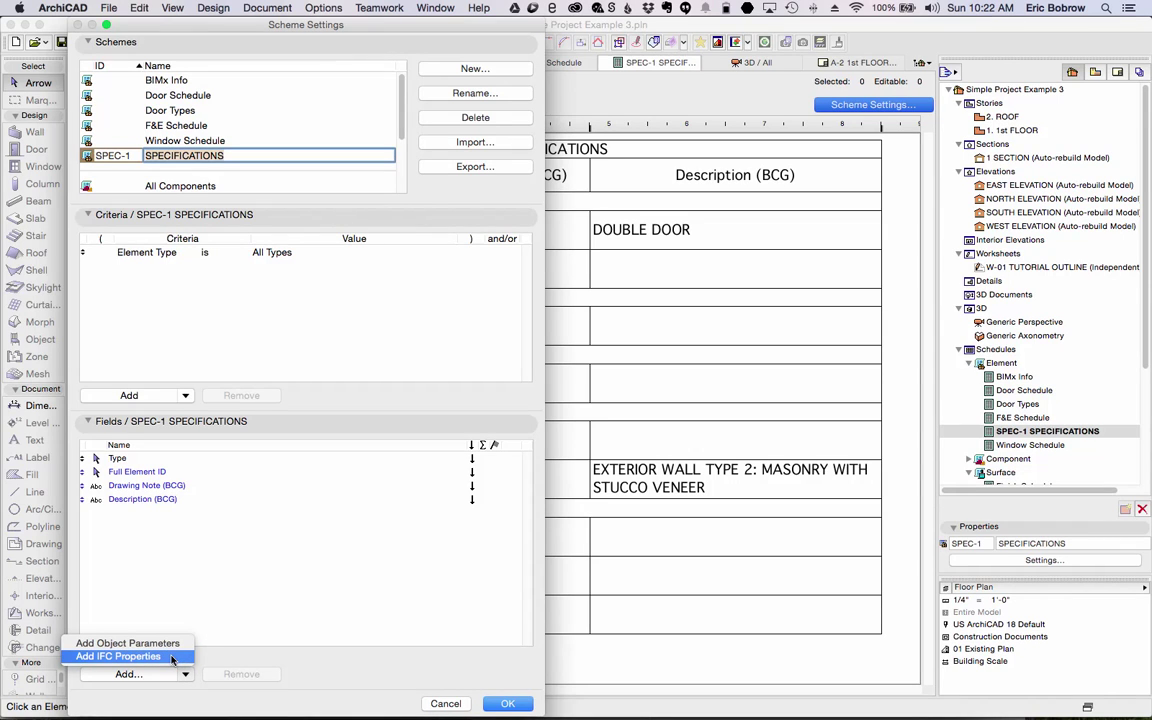
pyautogui.click(120, 656)
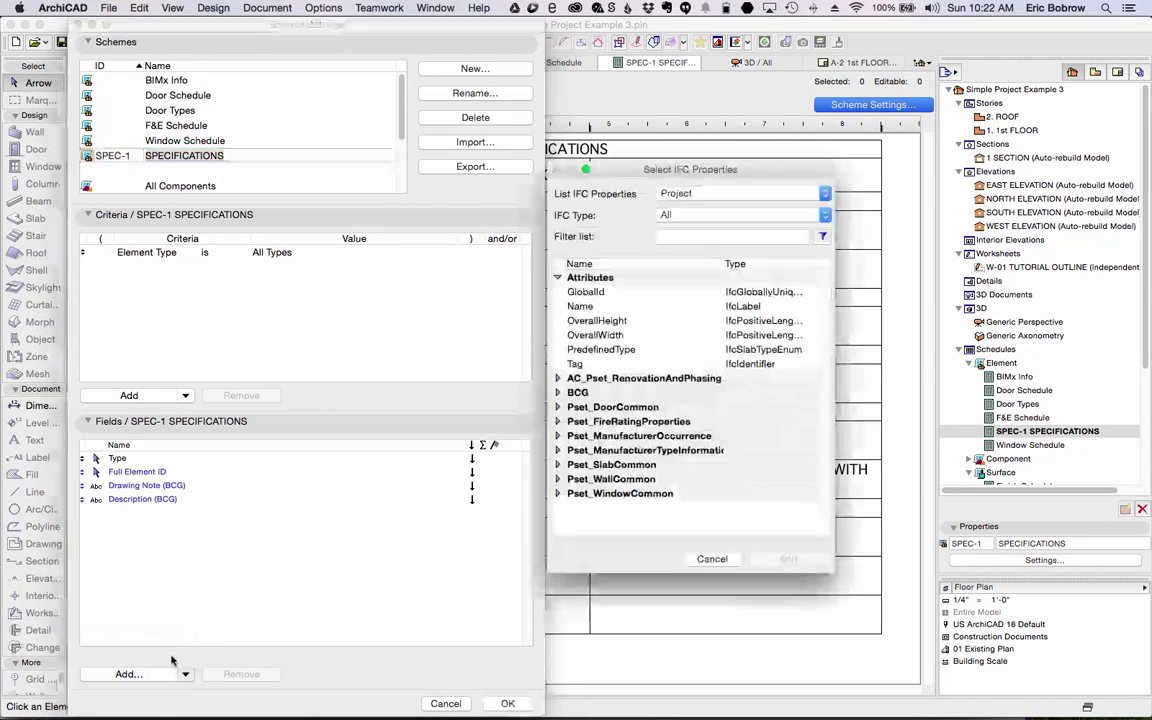
pyautogui.click(557, 393)
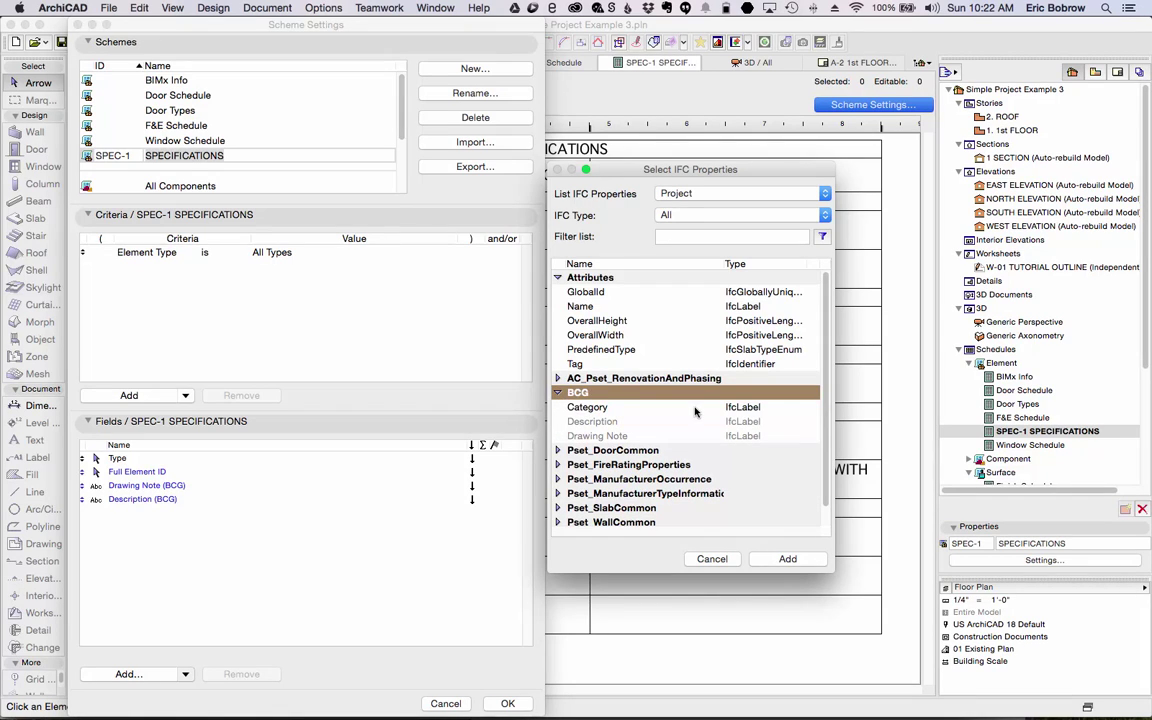
pyautogui.click(634, 409)
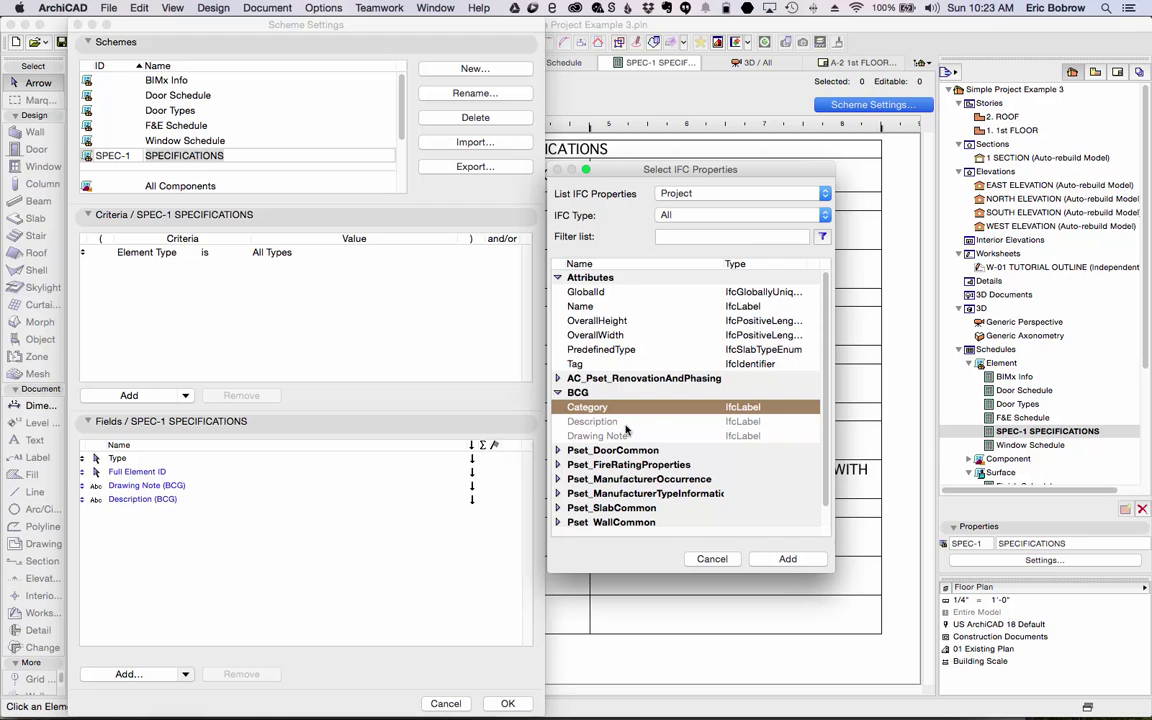
pyautogui.click(788, 558)
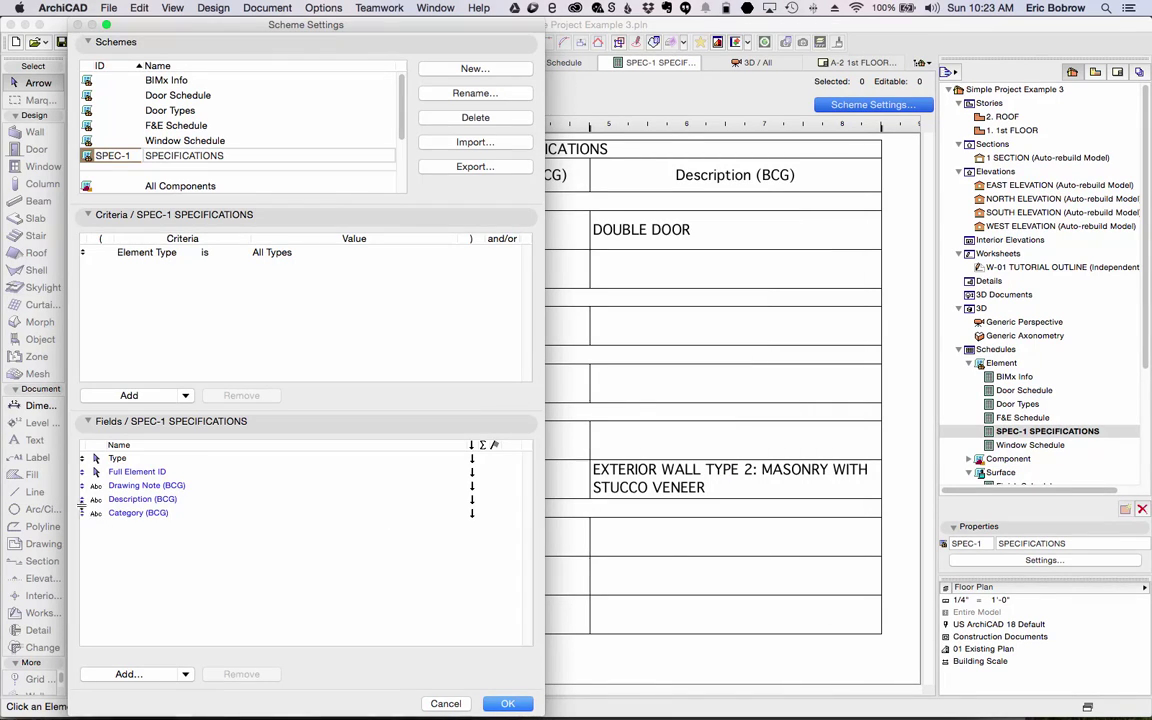
# Move Category (BCG) to the first field, apply the scheme, and increase the height of the schedule's column header row
pyautogui.moveTo(82, 512); pyautogui.dragTo(83, 460)
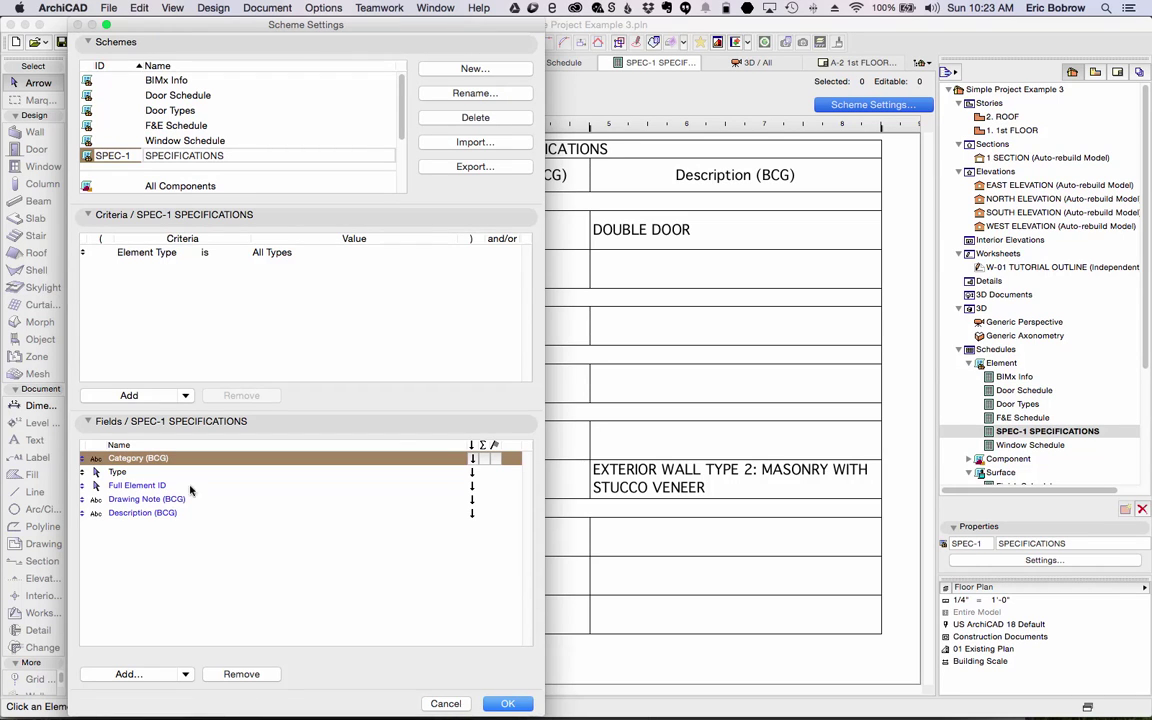
pyautogui.click(508, 704)
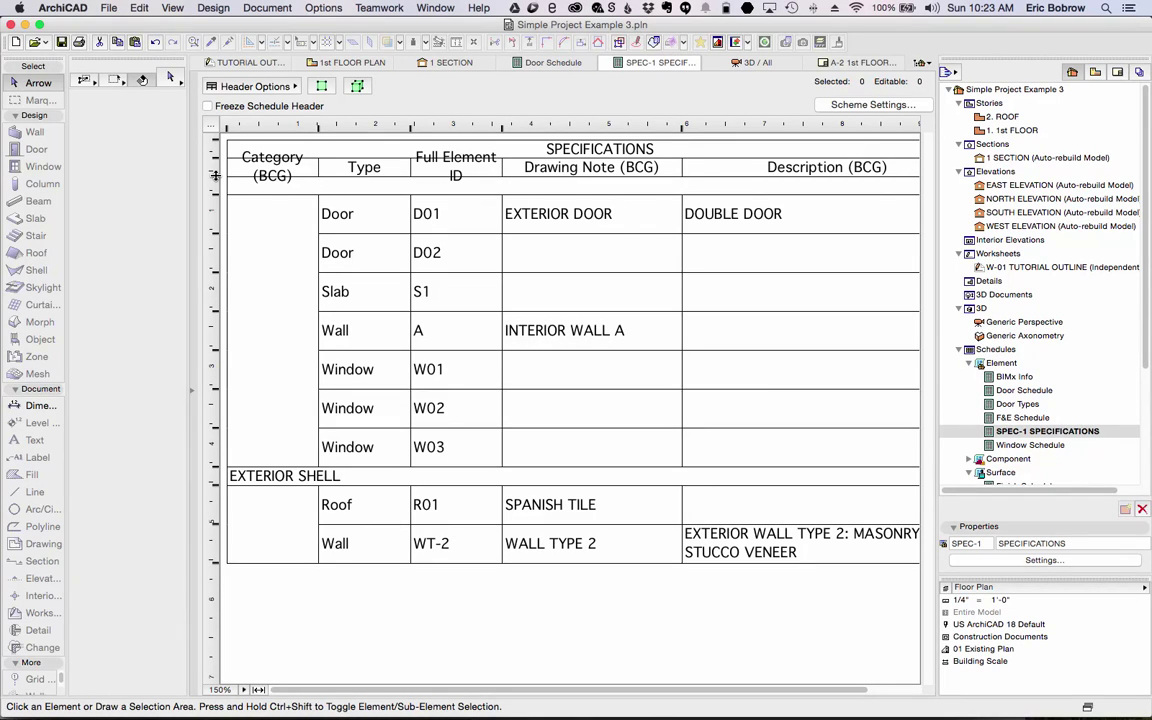
pyautogui.moveTo(214, 193); pyautogui.dragTo(217, 201)
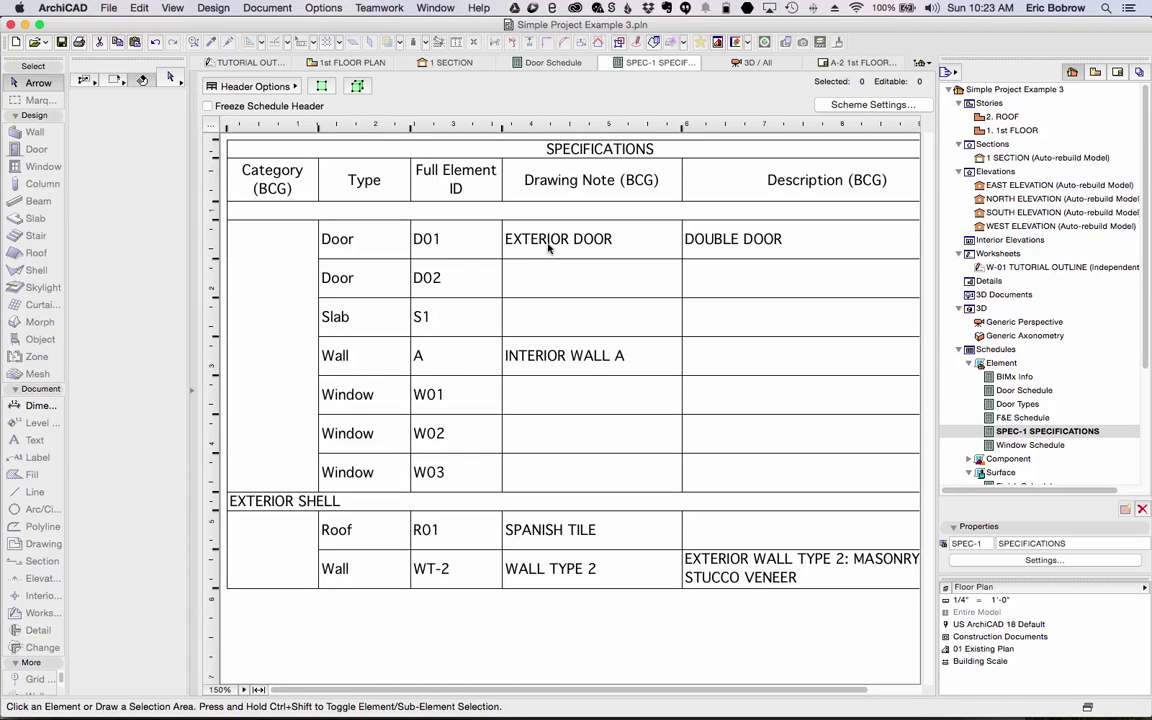
# Duplicate the SPEC-1 scheme as a new schedule scheme with ID SPEC-2 and name SPECIFICATIONS SETUP
pyautogui.click(872, 104)
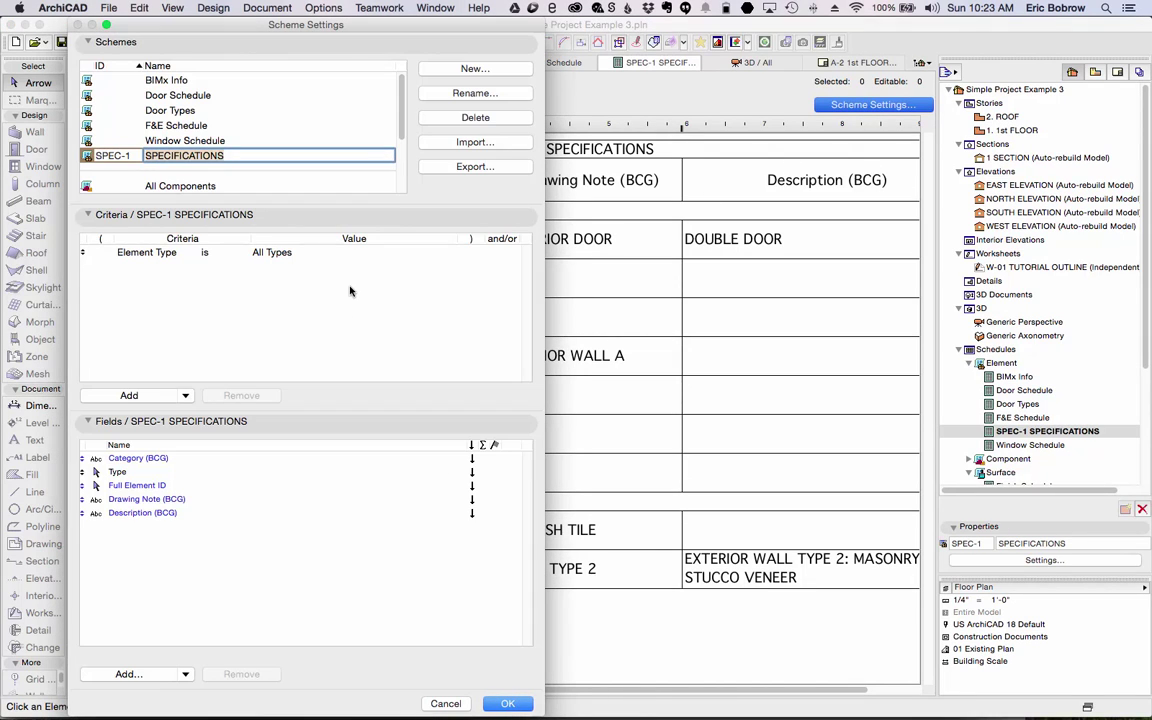
pyautogui.click(465, 69)
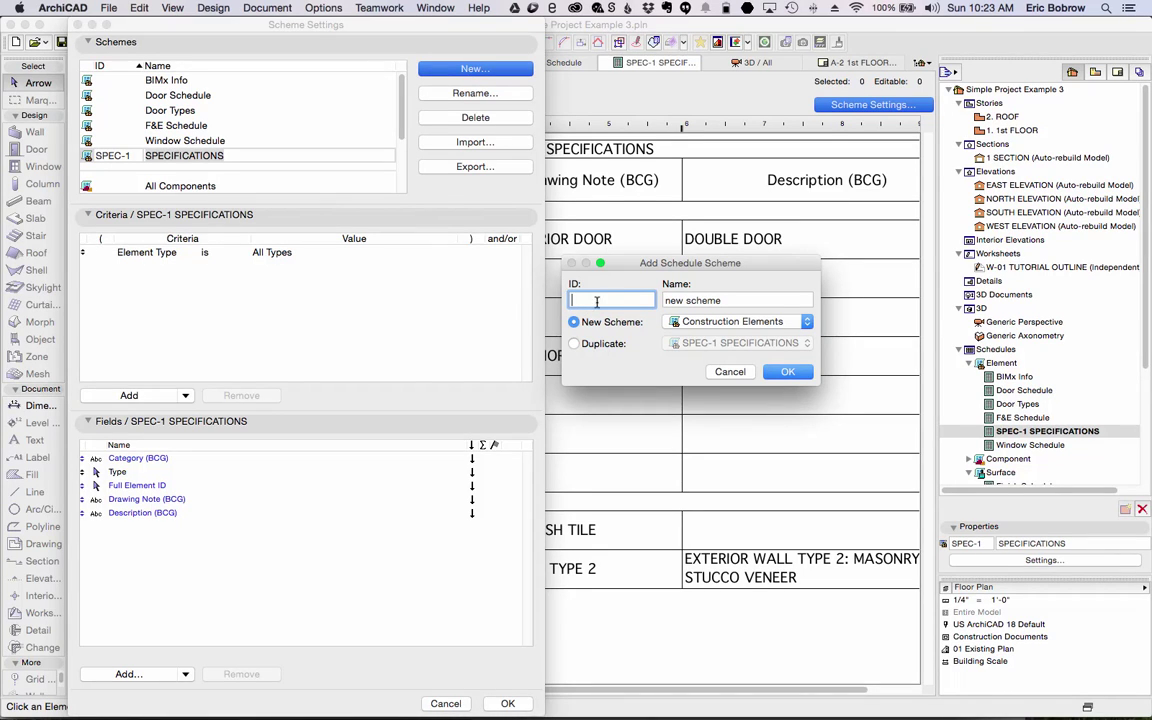
pyautogui.click(574, 344)
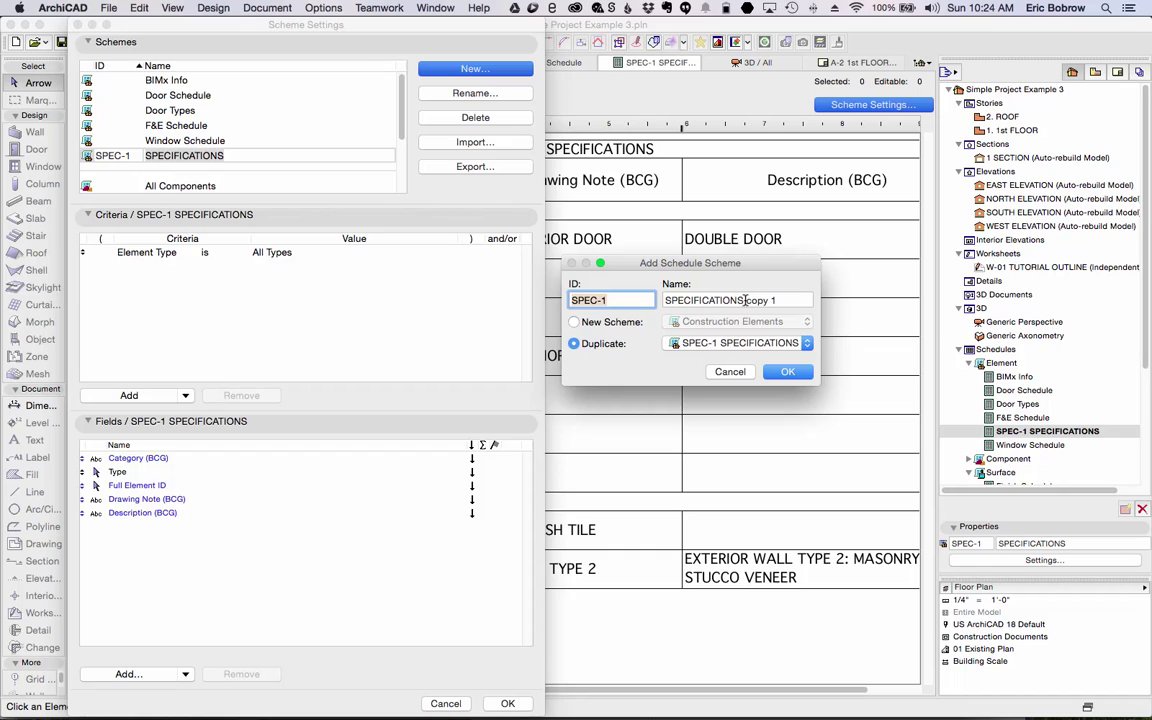
pyautogui.moveTo(745, 300); pyautogui.dragTo(778, 300)
pyautogui.write('SER')
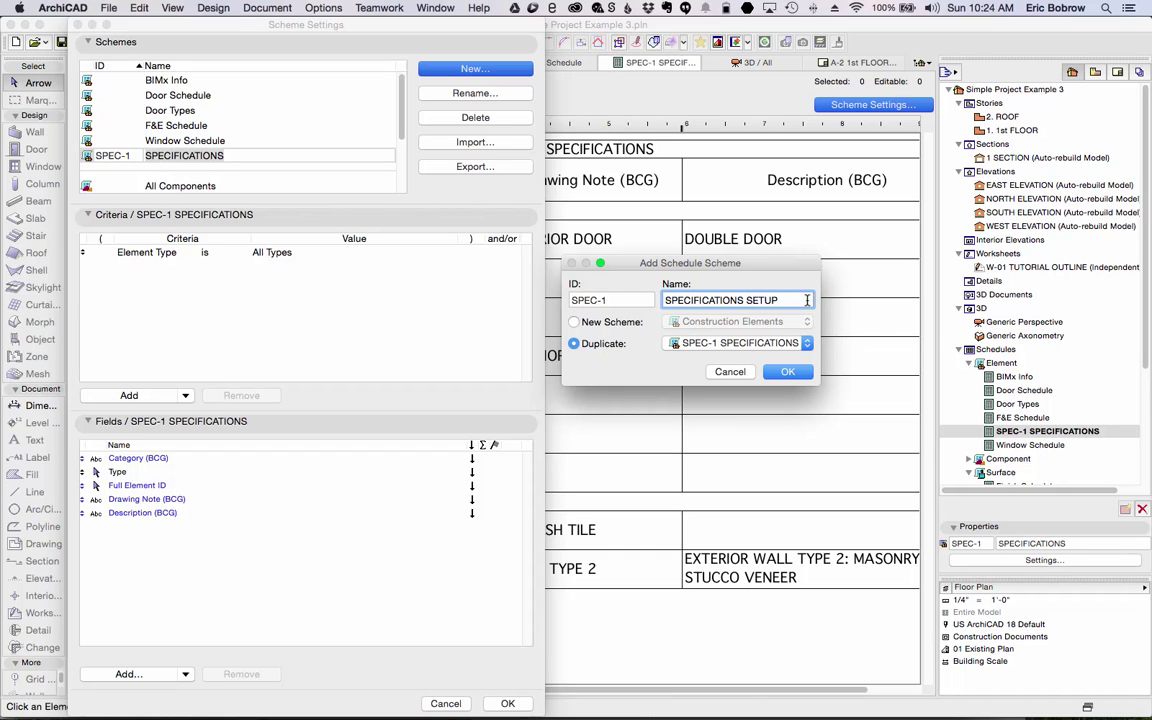
pyautogui.click(604, 300)
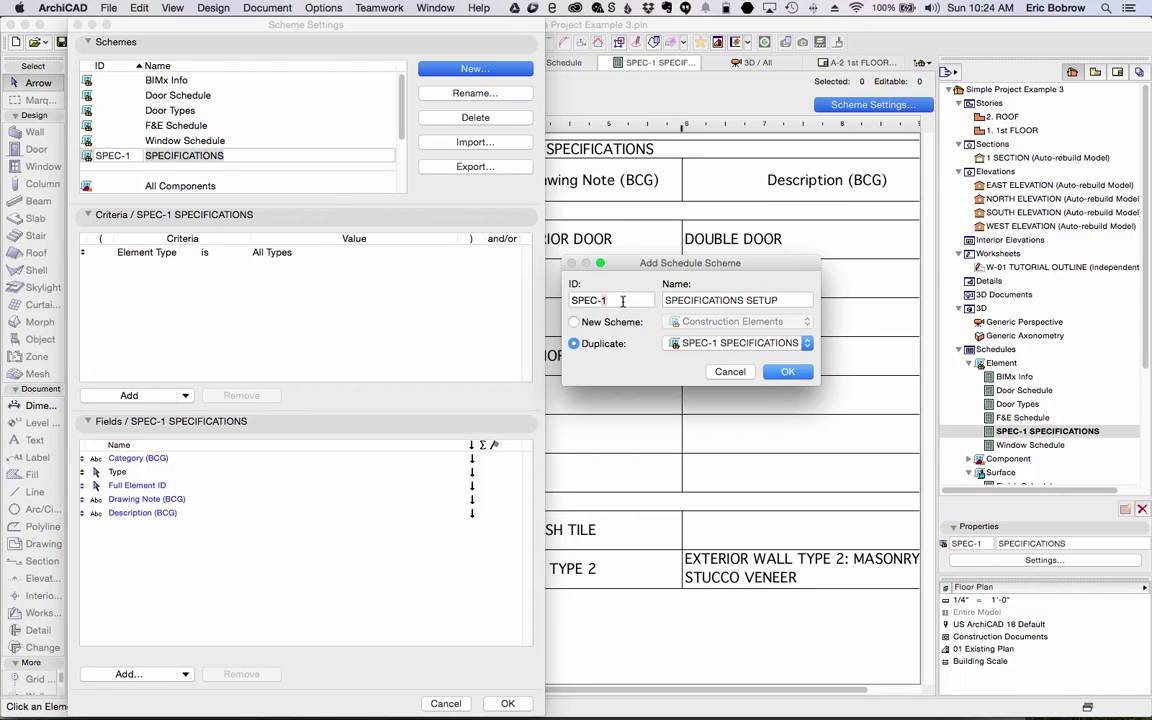
pyautogui.press('BackSpace')
pyautogui.write('2')
pyautogui.click(787, 371)
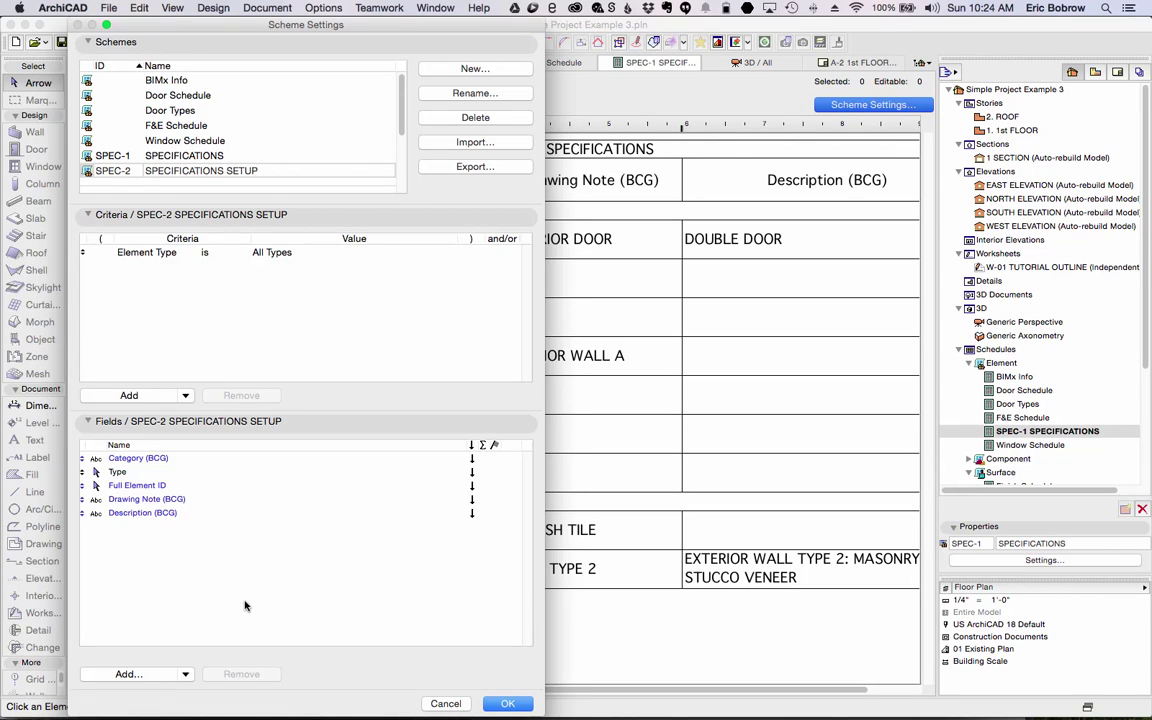
# Remove the Full Element ID, Drawing Note (BCG) and Description (BCG) fields from the SPEC-2 scheme and apply it
pyautogui.click(150, 486)
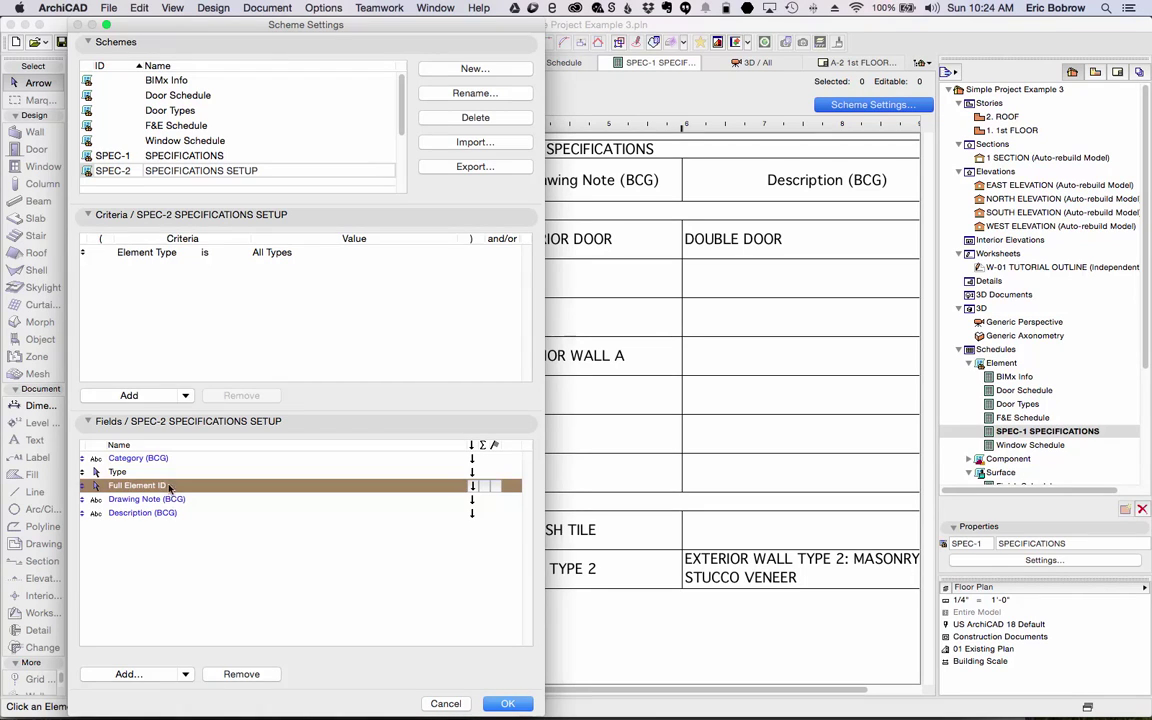
pyautogui.click(248, 676)
pyautogui.click(243, 675)
pyautogui.click(243, 675)
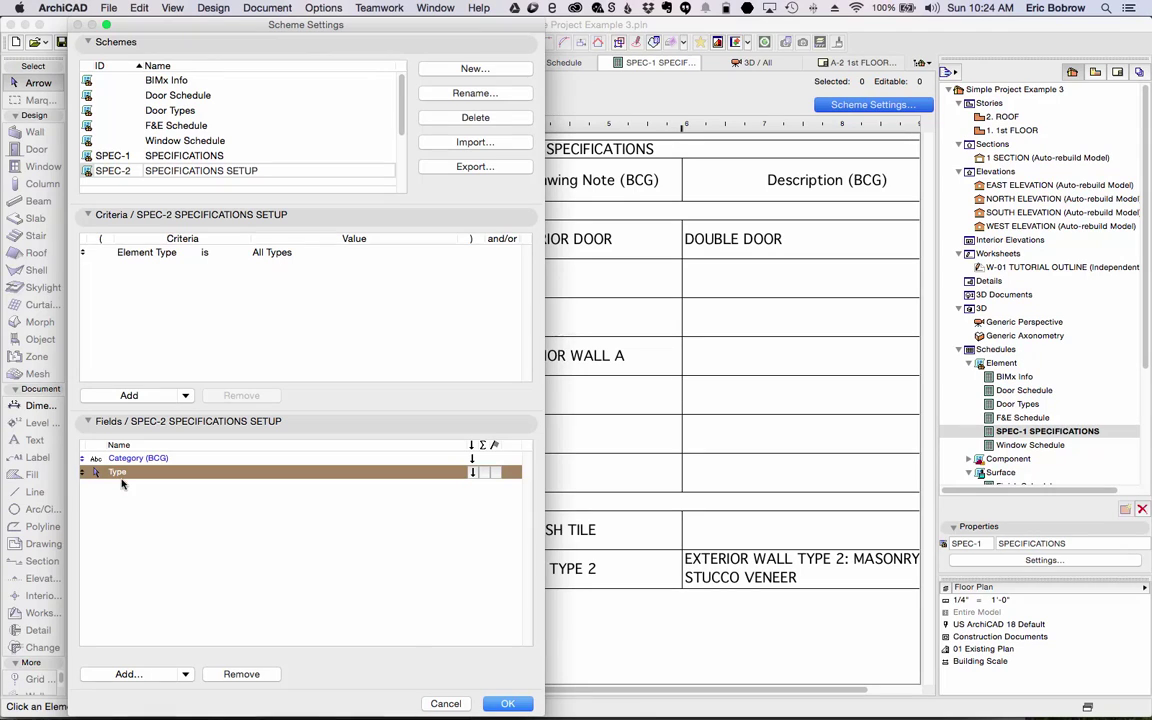
pyautogui.click(508, 705)
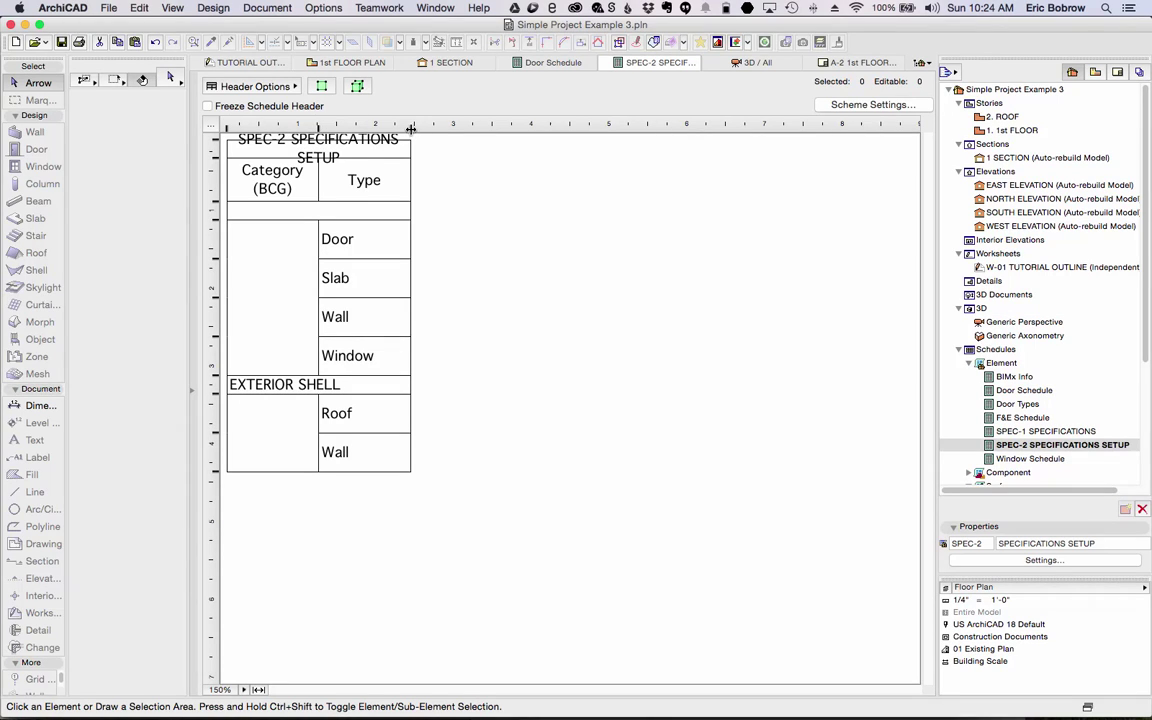
# Widen the Type and Category (BCG) columns of the SPEC-2 schedule and turn off its headlines
pyautogui.moveTo(410, 128); pyautogui.dragTo(512, 127)
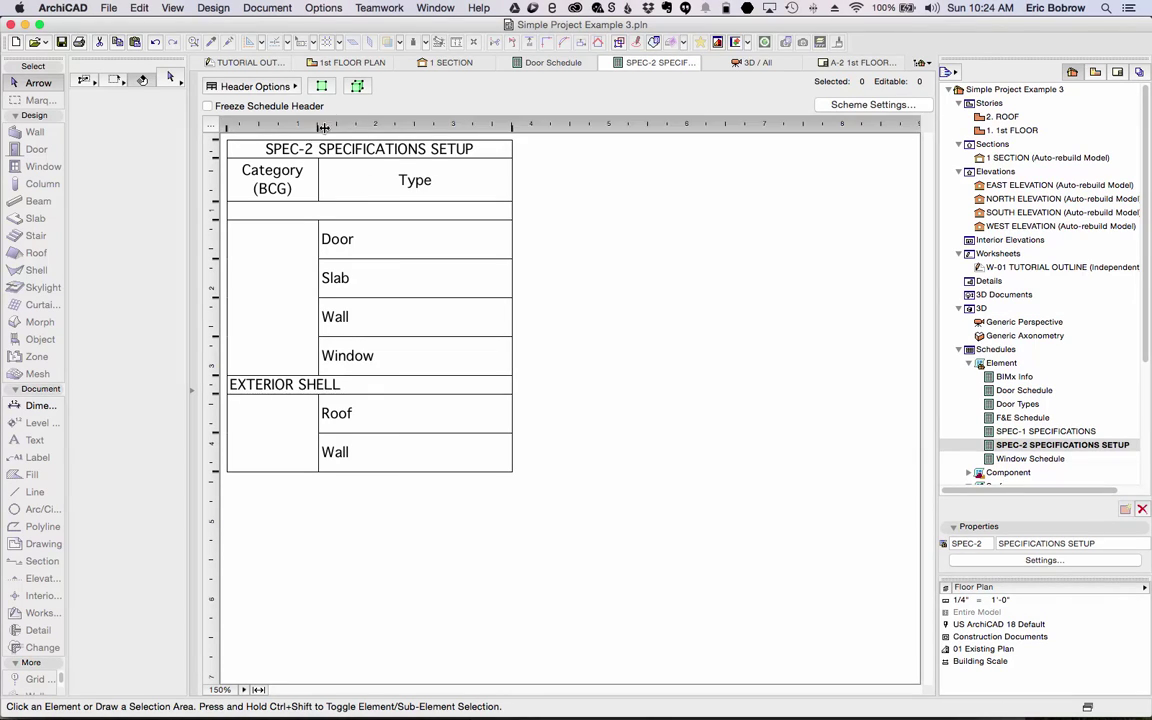
pyautogui.moveTo(323, 128); pyautogui.dragTo(376, 127)
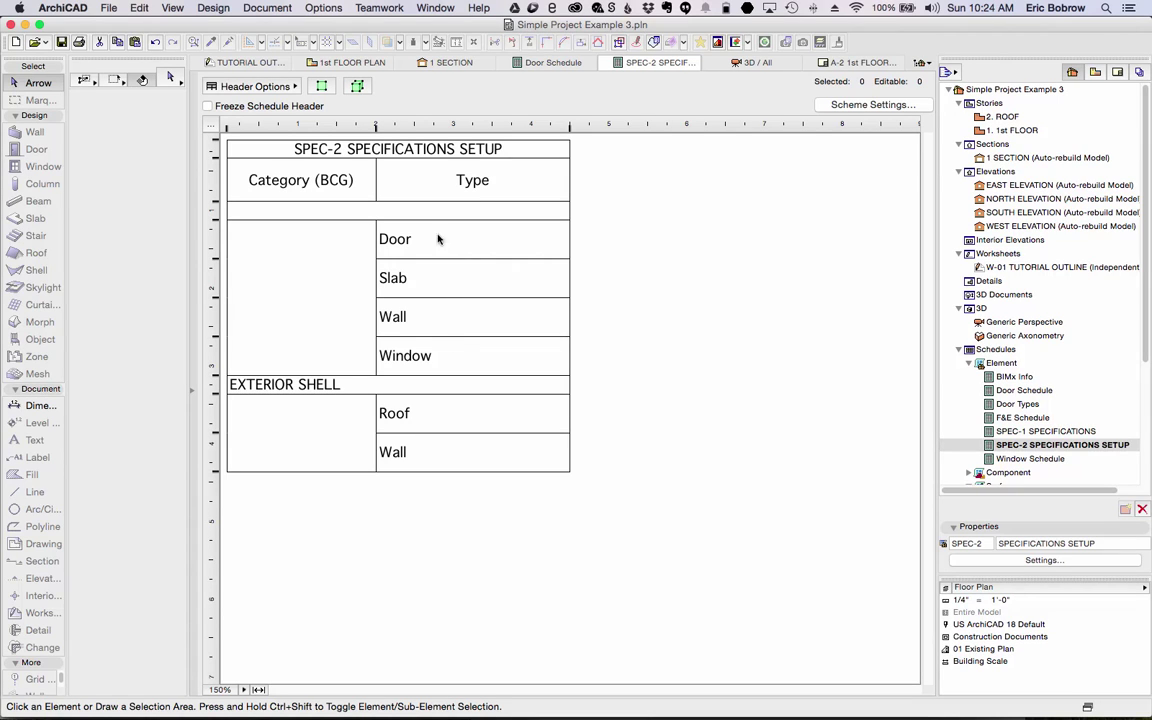
pyautogui.click(194, 393)
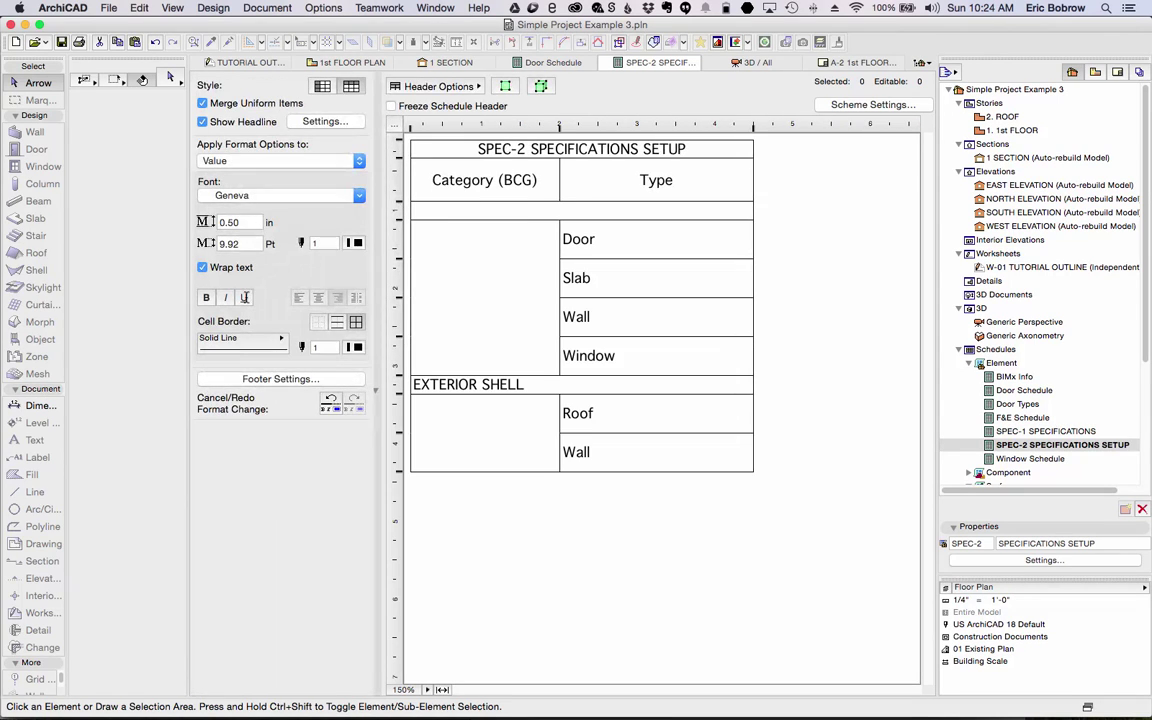
pyautogui.click(203, 122)
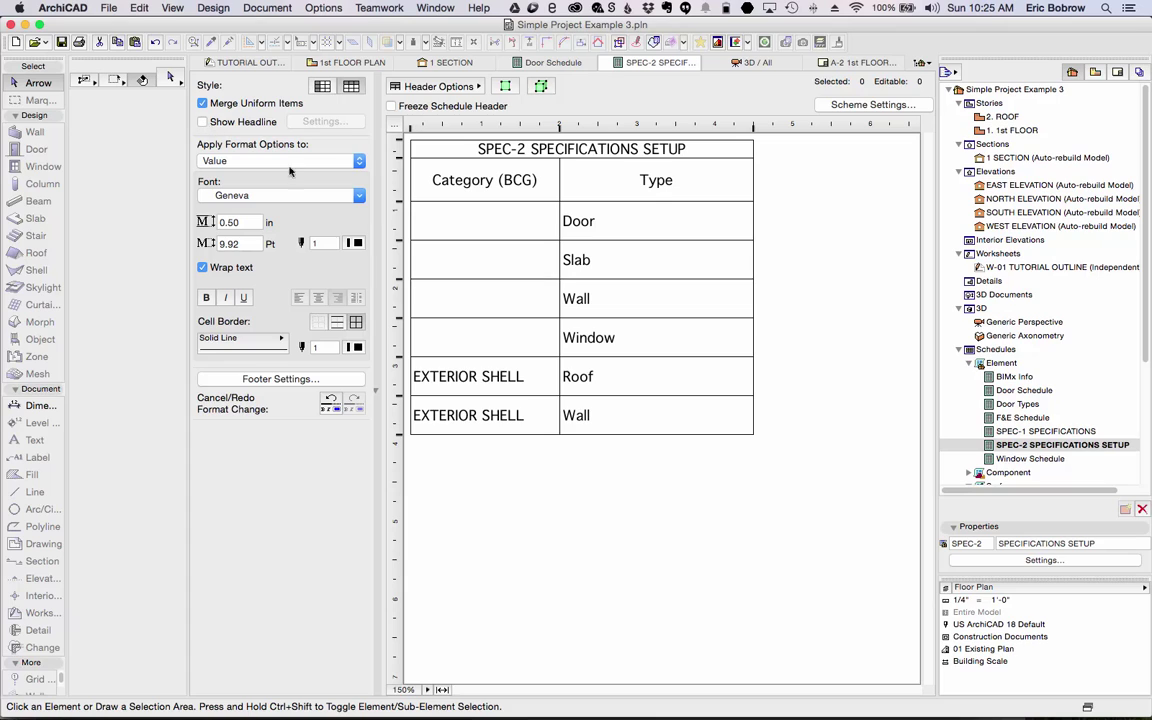
# Set the Category (BCG) value to OPENINGS for the Door and Window rows
pyautogui.click(477, 222)
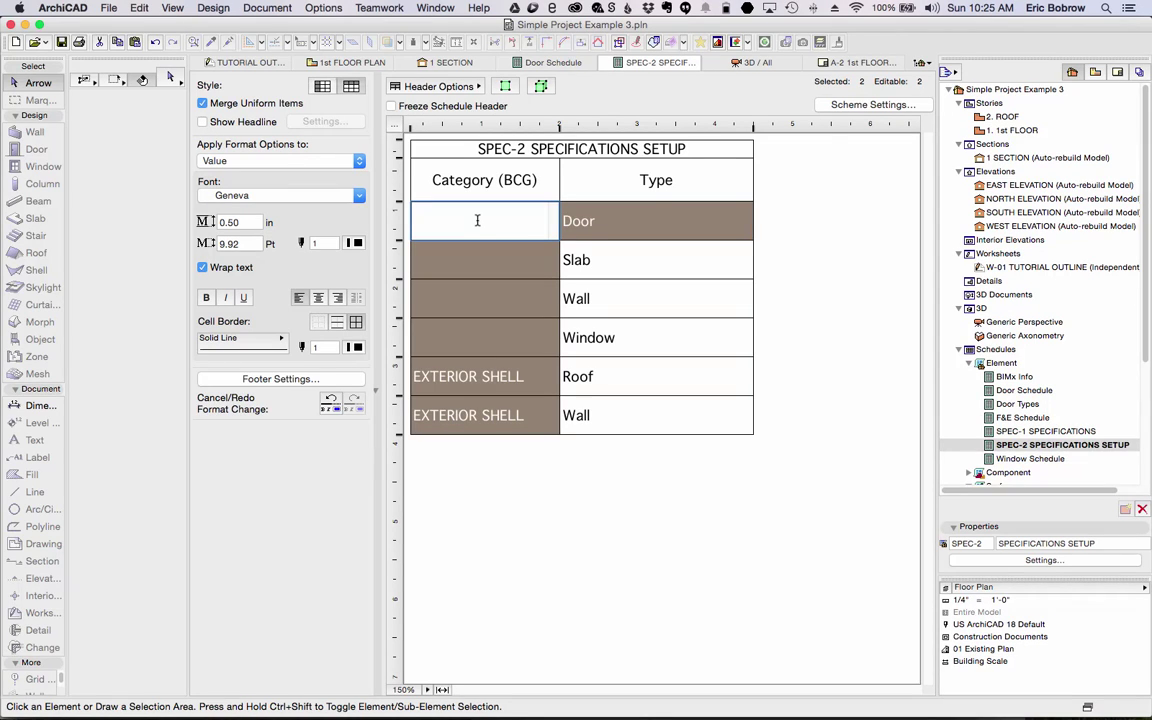
pyautogui.write('OPENINGS')
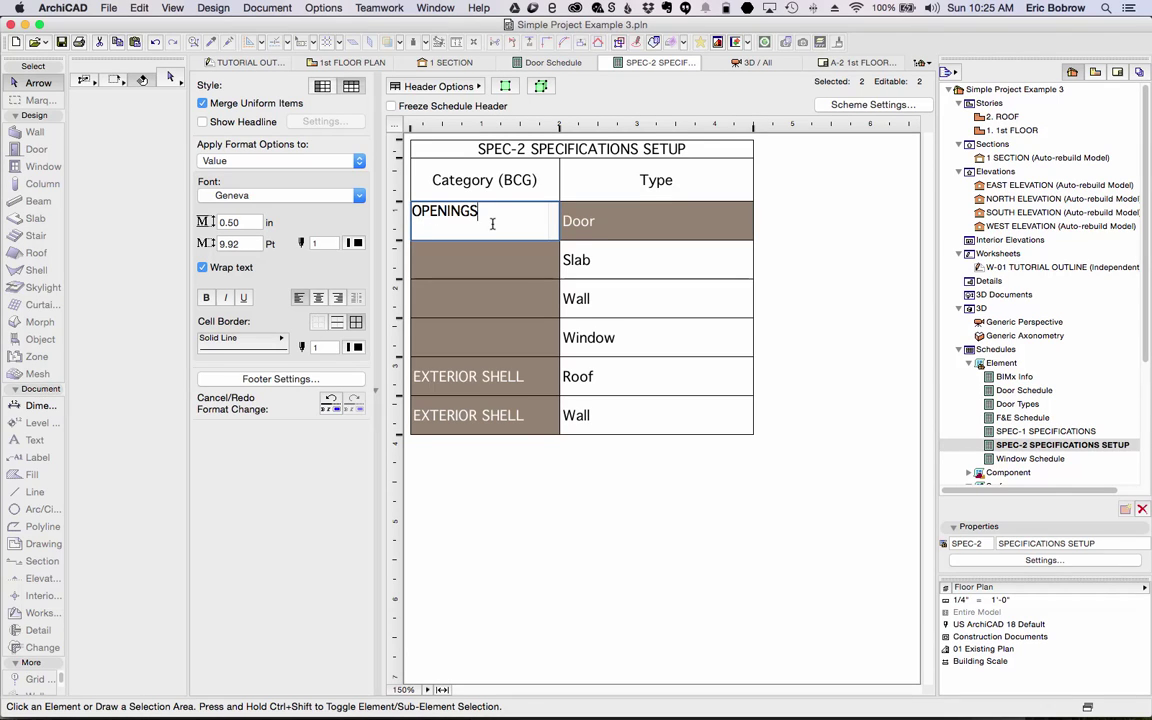
pyautogui.moveTo(492, 214); pyautogui.dragTo(404, 198)
pyautogui.press('super+c')
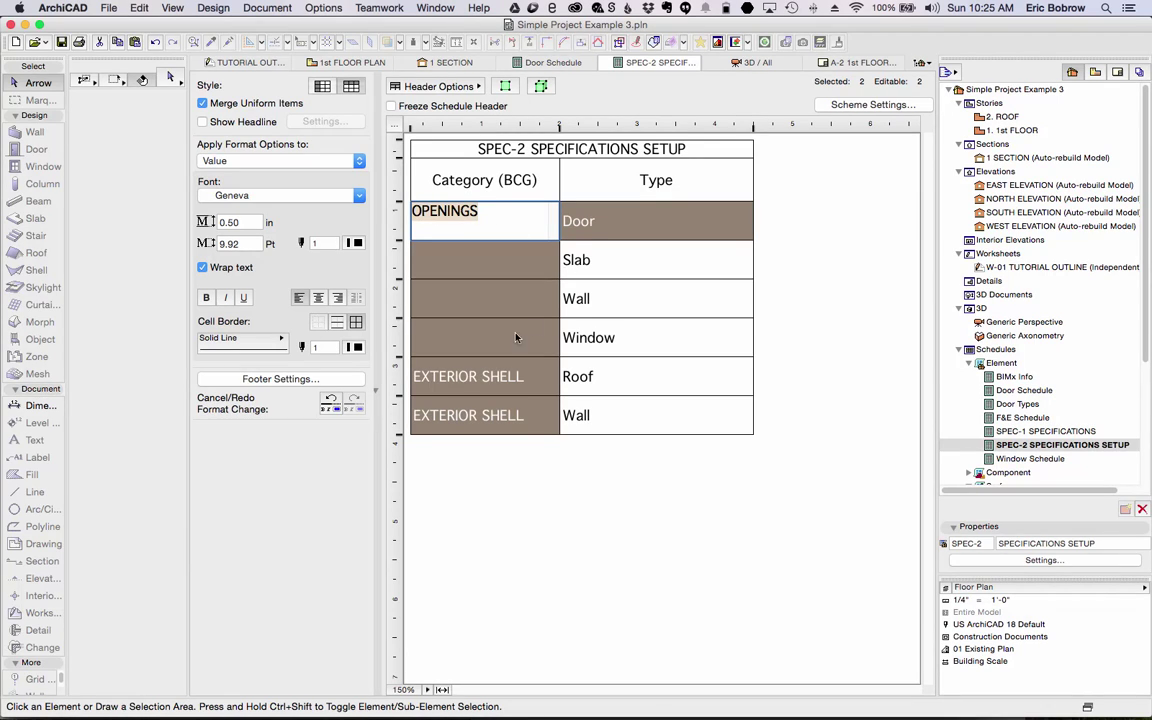
pyautogui.click(472, 345)
pyautogui.press('super+v')
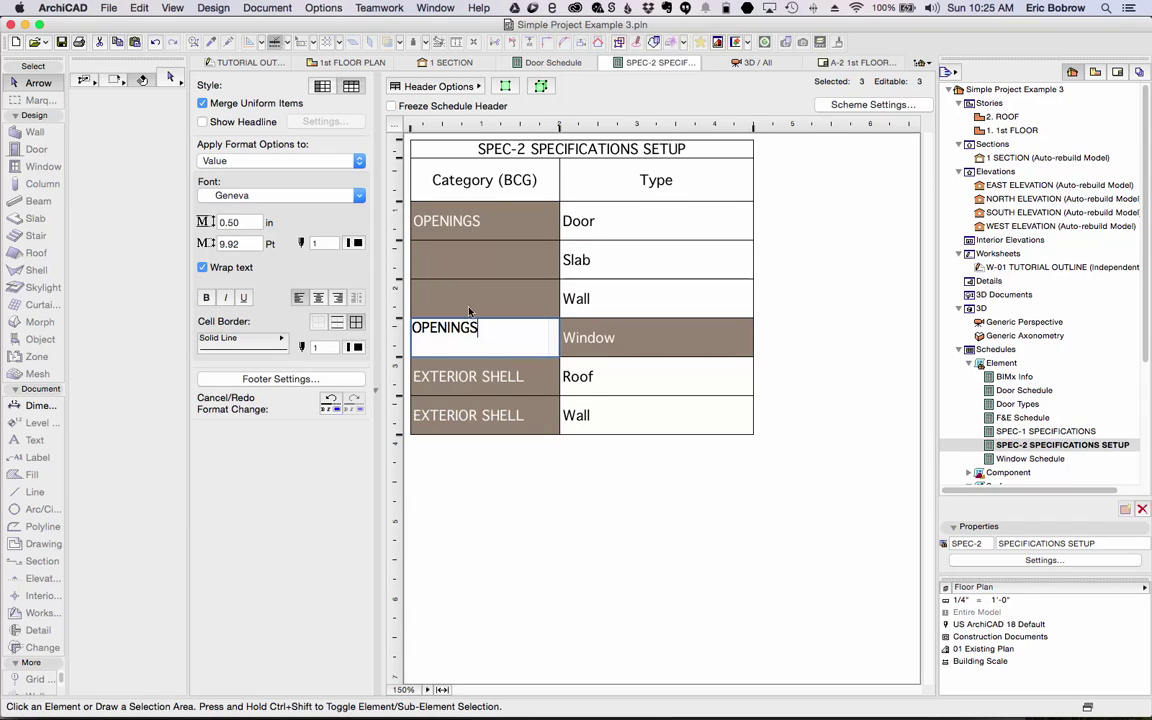
# Set the Category (BCG) value to INTERIOR for the Slab row and the uncategorized Wall row
pyautogui.click(461, 258)
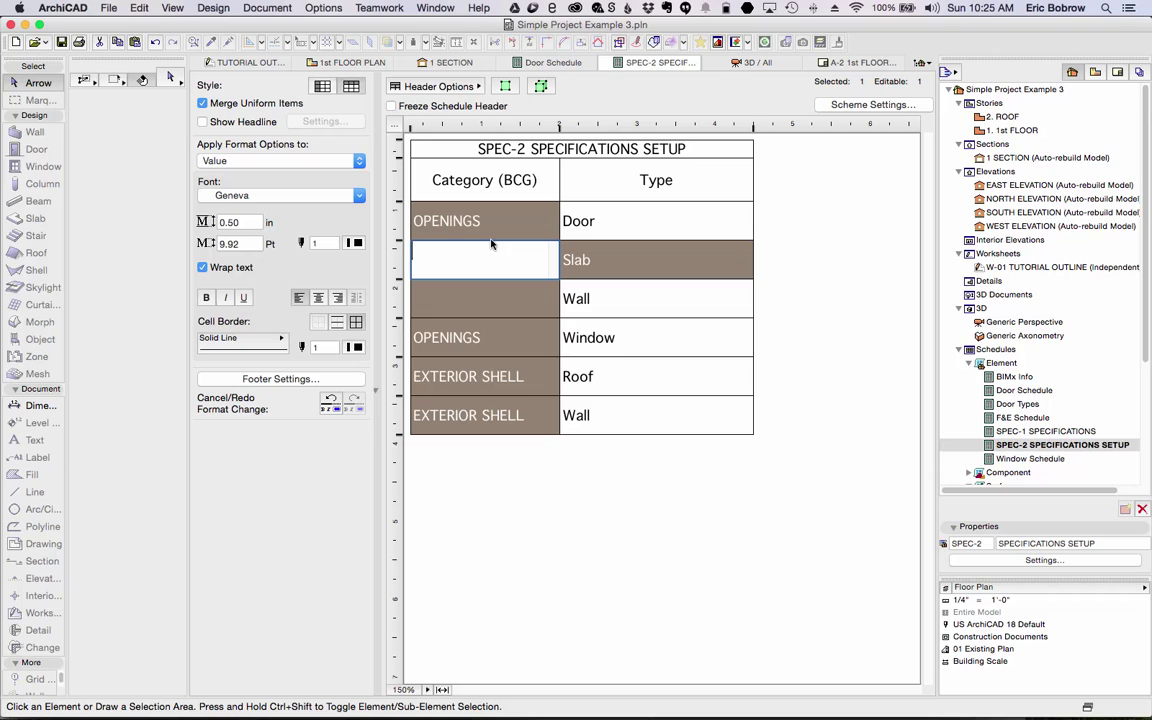
pyautogui.write('INTERIOR')
pyautogui.click(480, 292)
pyautogui.write('IN')
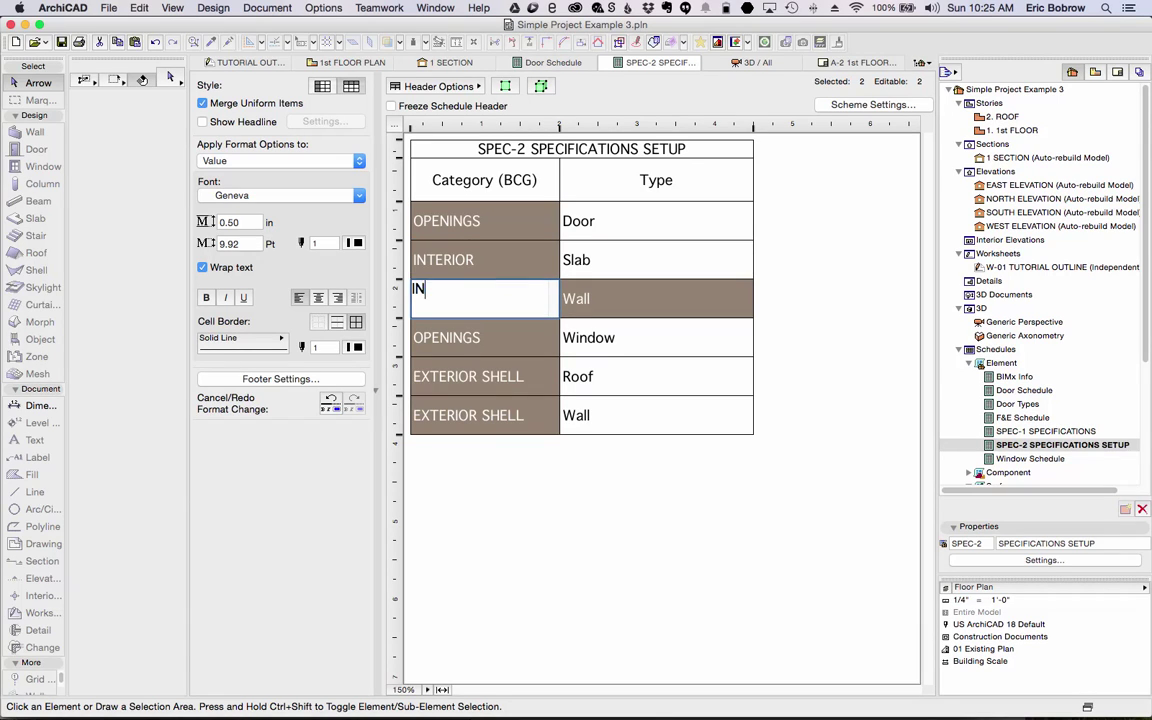
pyautogui.write('TERIOr')
pyautogui.click(480, 325)
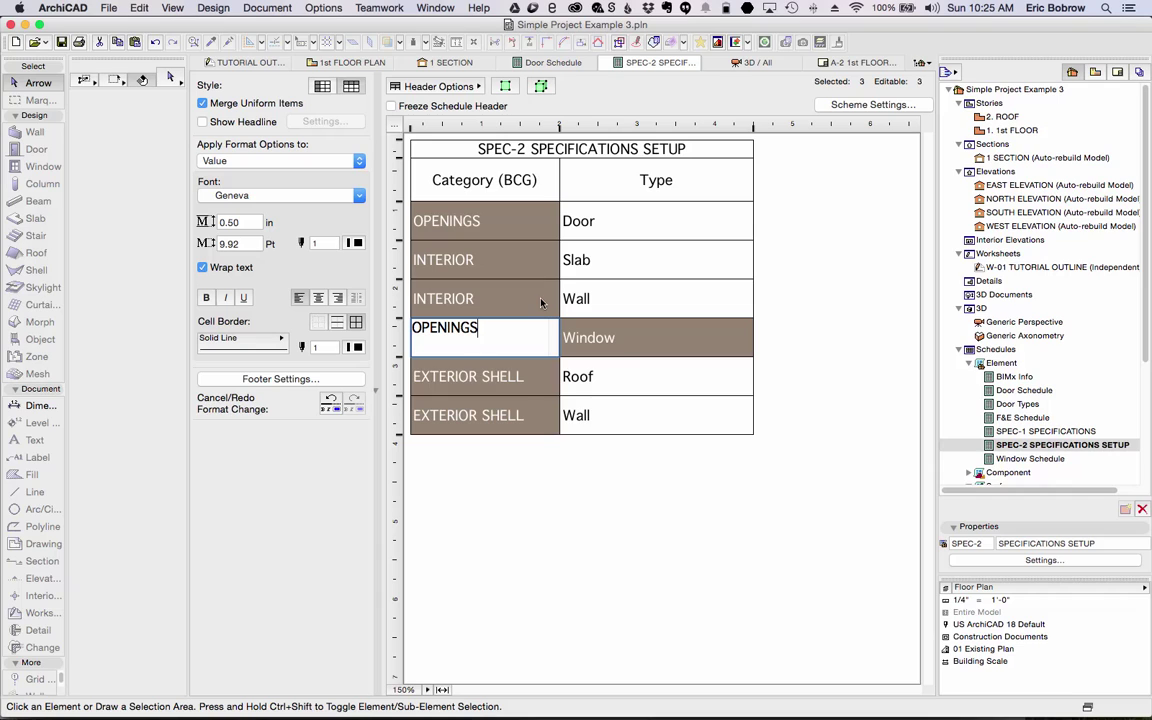
# Show the schedule's headlines to check the grouping by category, and turn them off again
pyautogui.click(202, 122)
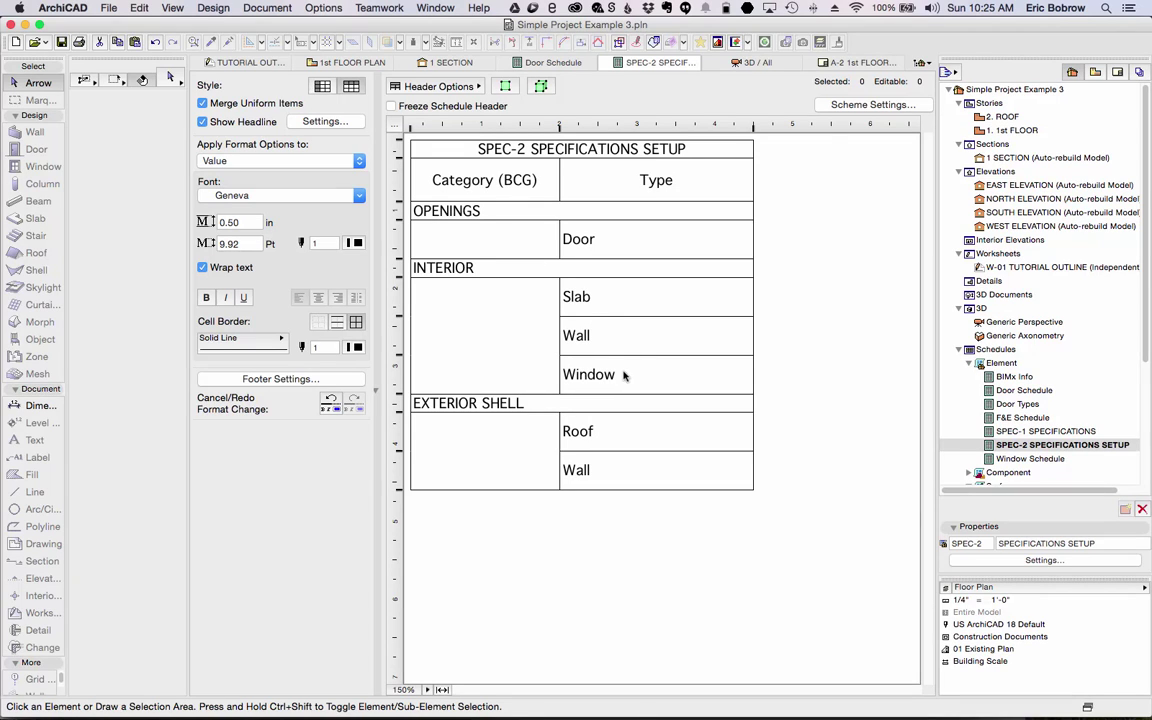
pyautogui.click(202, 121)
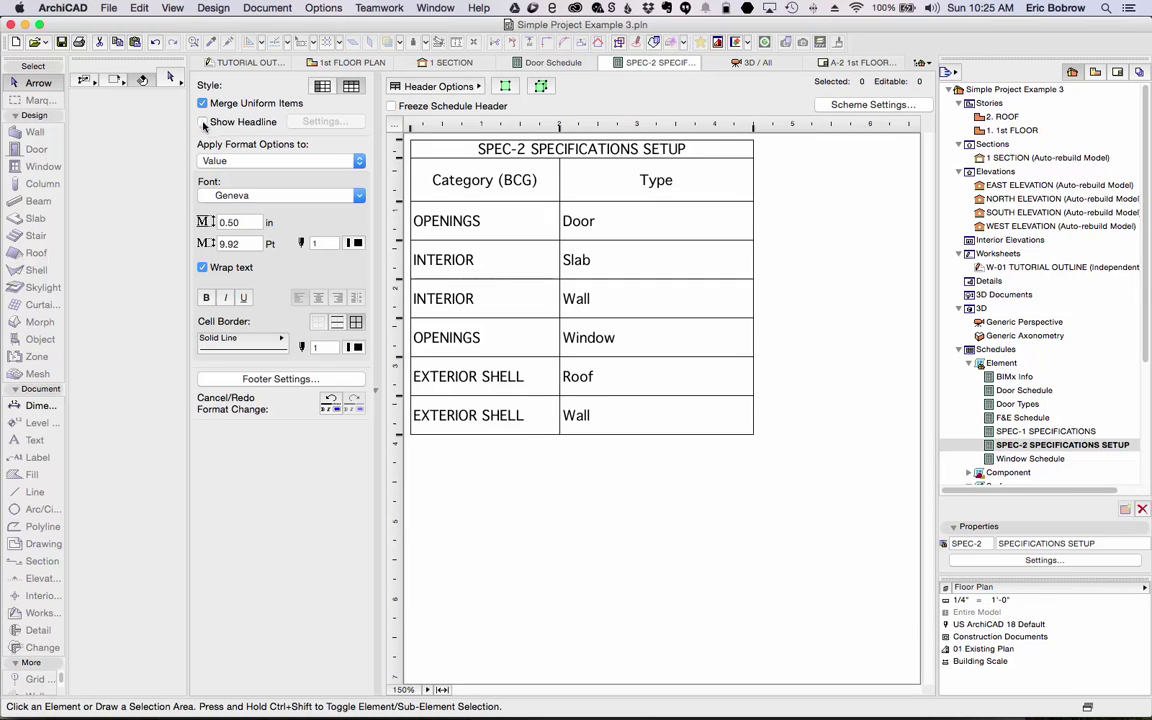
# Show headlines in the SPEC-2 SPECIFICATIONS SETUP schedule and refresh the schedule so its rows regroup by category
pyautogui.click(502, 350)
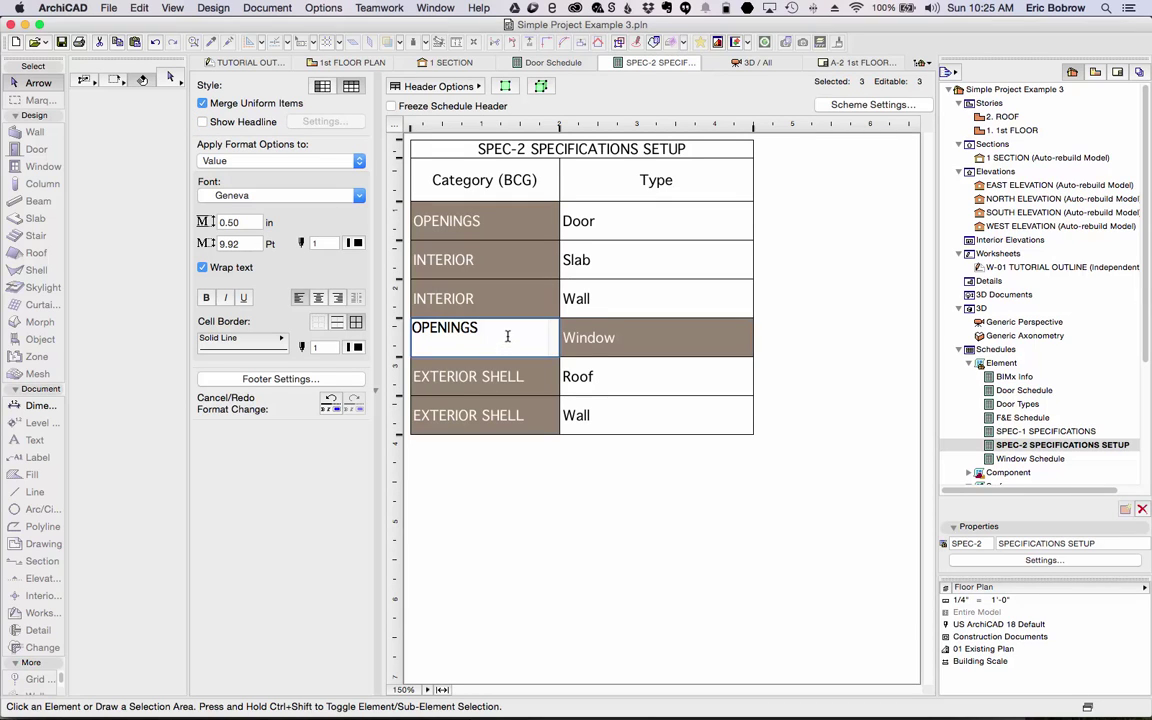
pyautogui.click(202, 121)
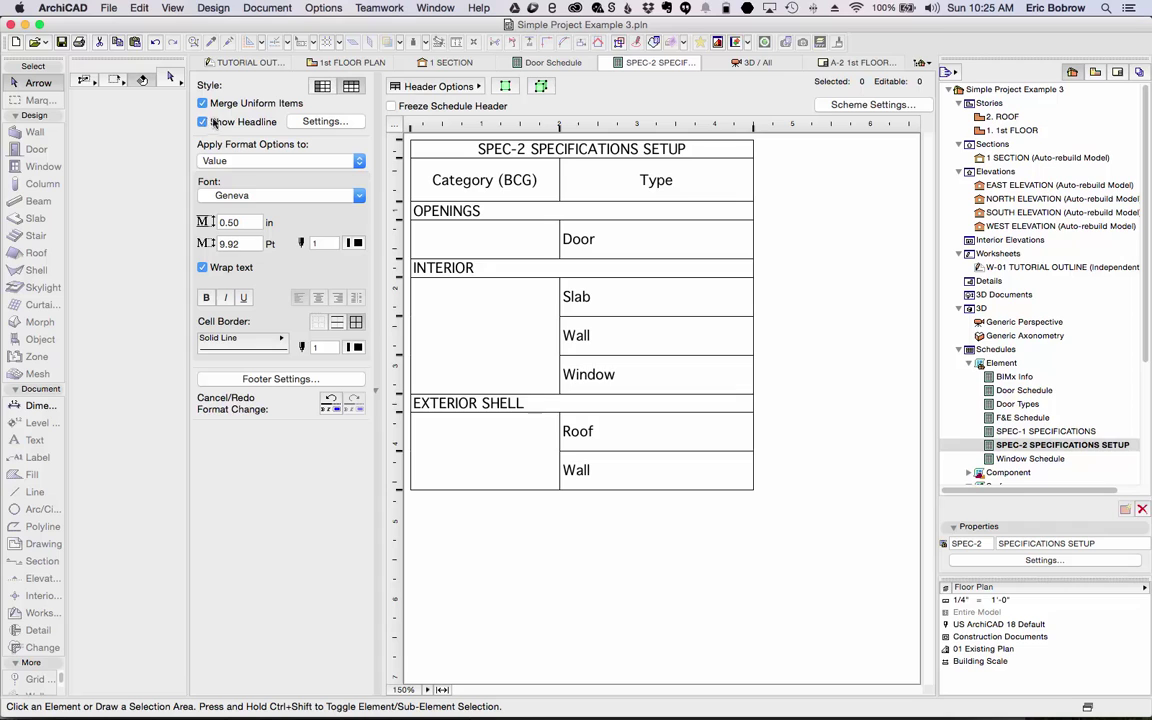
pyautogui.click(172, 8)
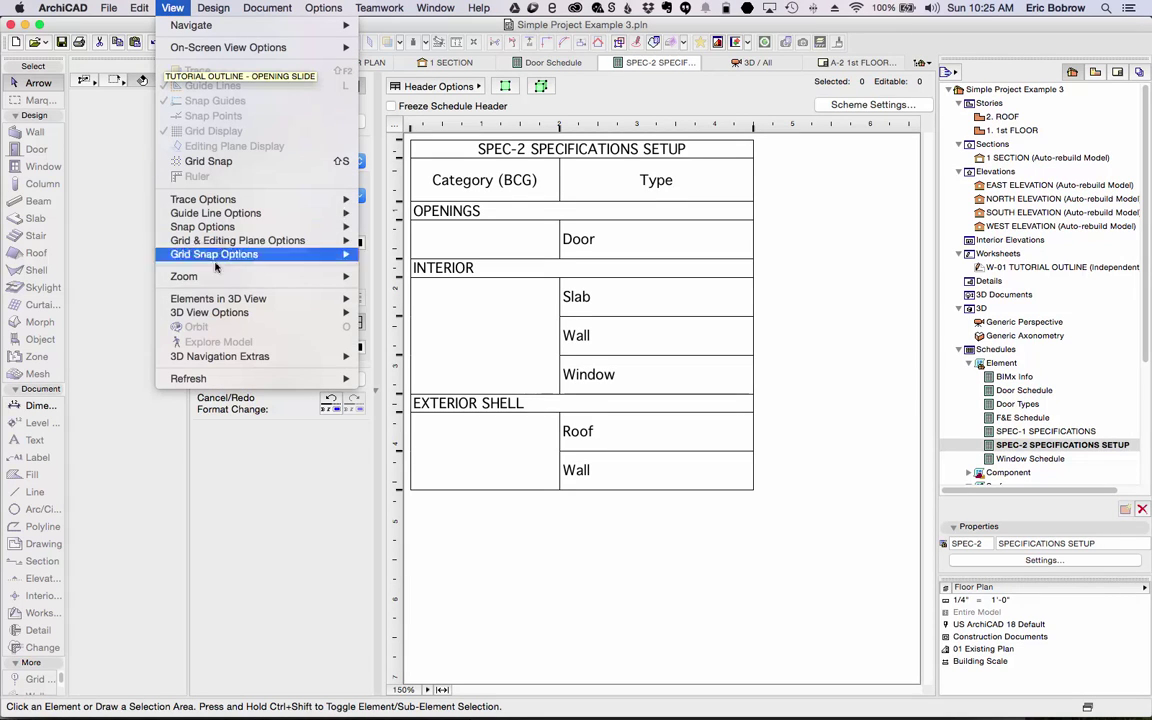
pyautogui.moveTo(218, 379)
pyautogui.click(405, 379)
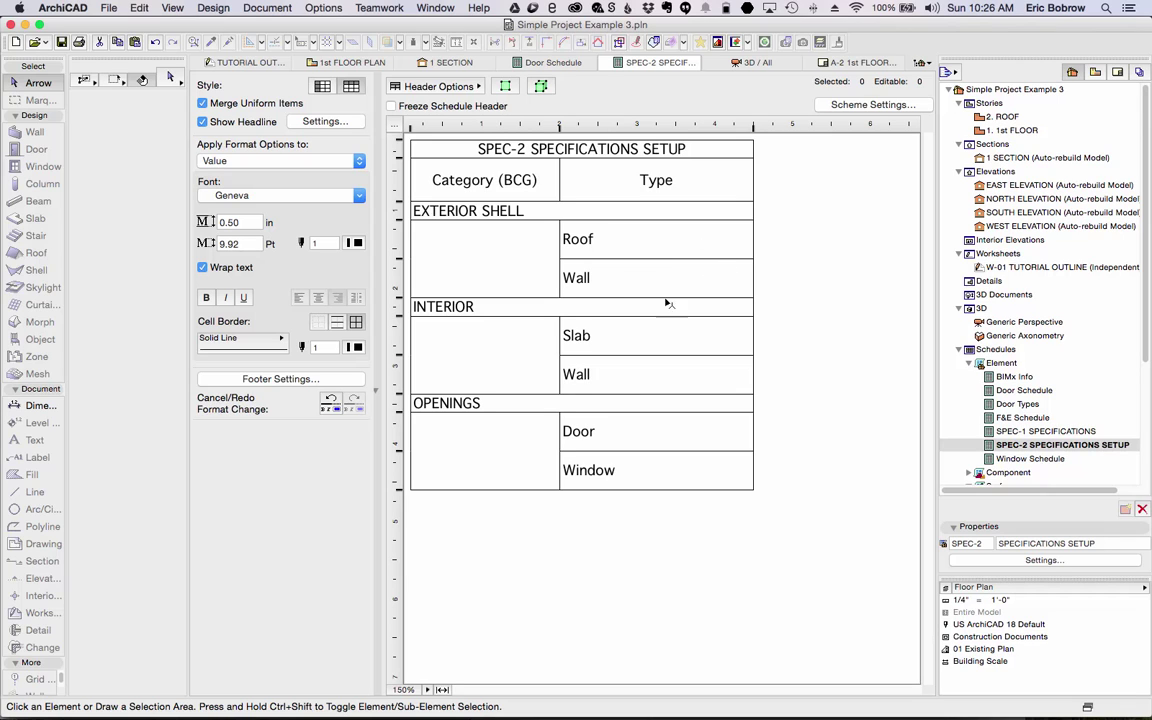
# Review the fields of the SPEC-1 SPECIFICATIONS scheme in the scheme settings
pyautogui.click(870, 104)
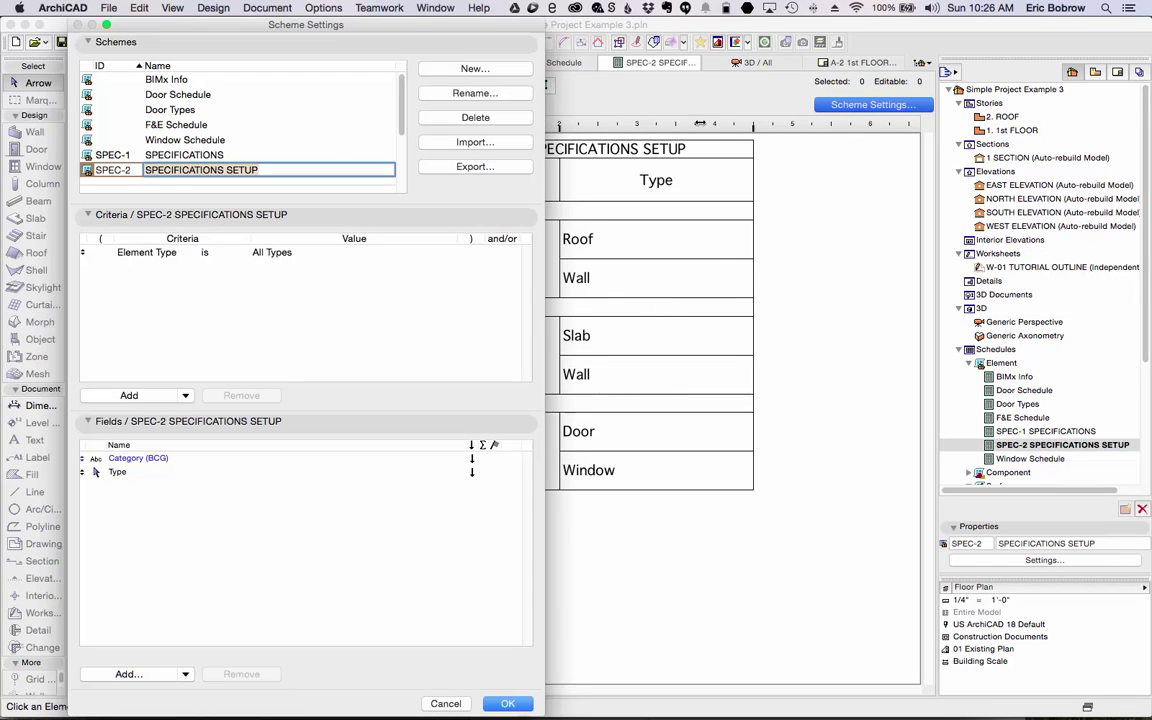
pyautogui.click(168, 152)
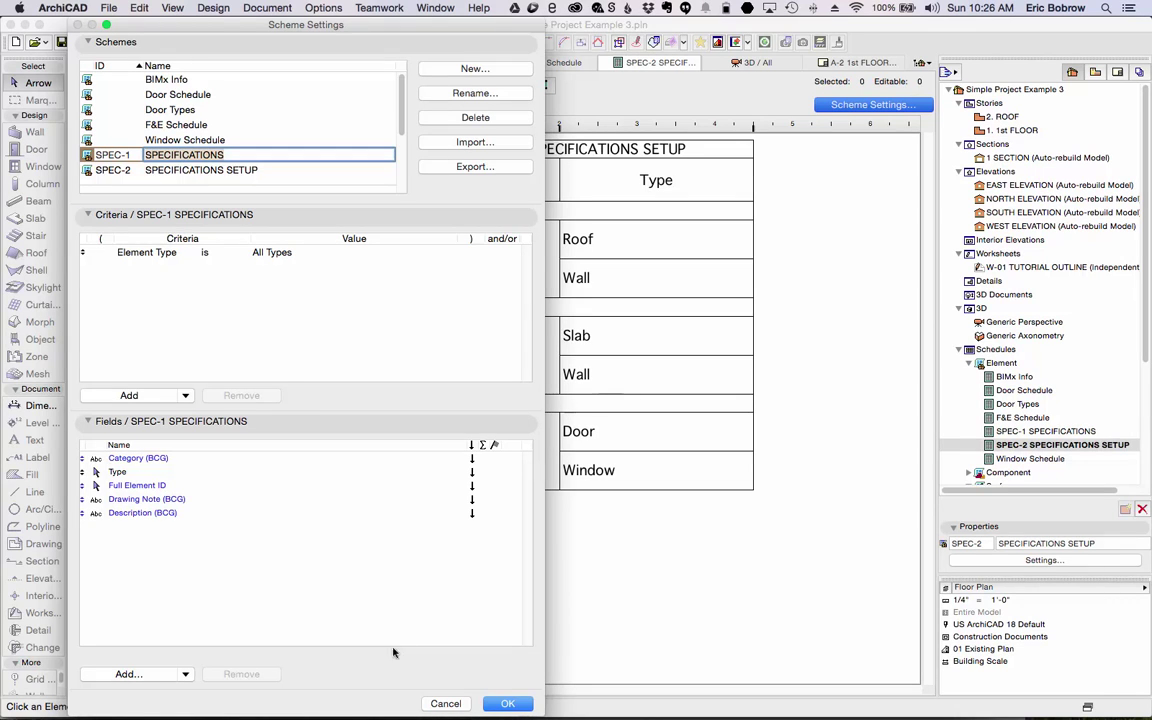
pyautogui.click(507, 704)
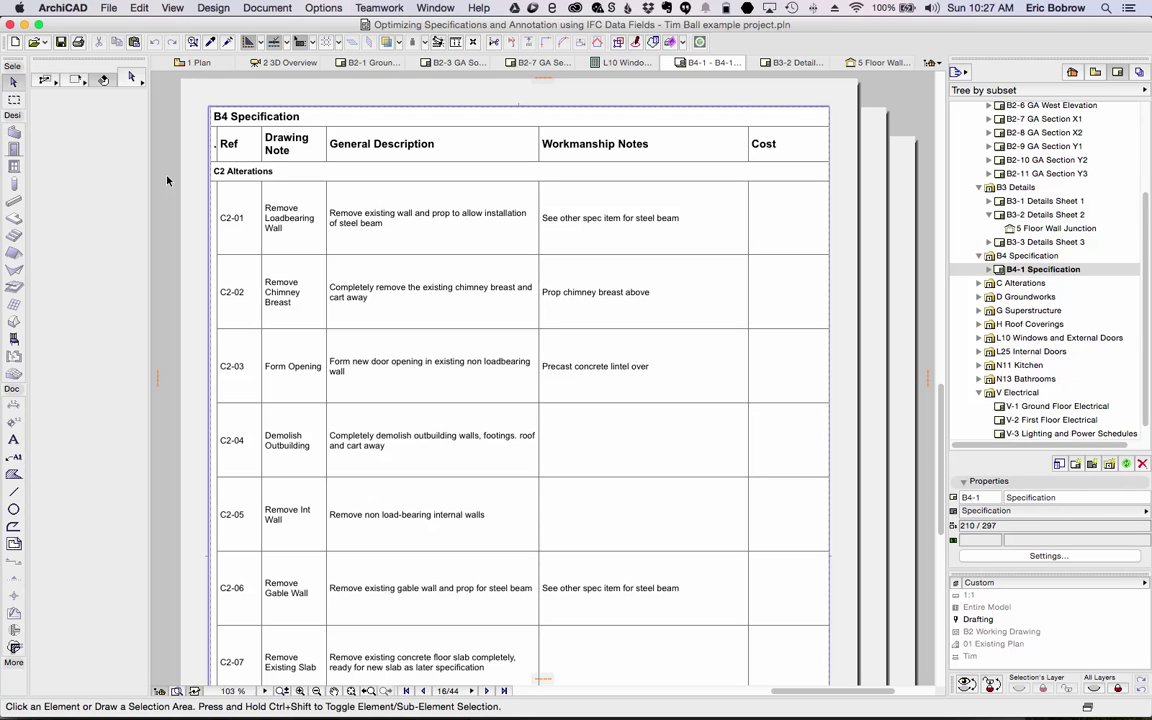
# Examine the category headings in the example project's B4 Specification layouts and in MasterTemplate's SP-01 general listing
pyautogui.click(471, 692)
pyautogui.click(487, 692)
pyautogui.click(487, 692)
pyautogui.click(487, 692)
pyautogui.click(487, 692)
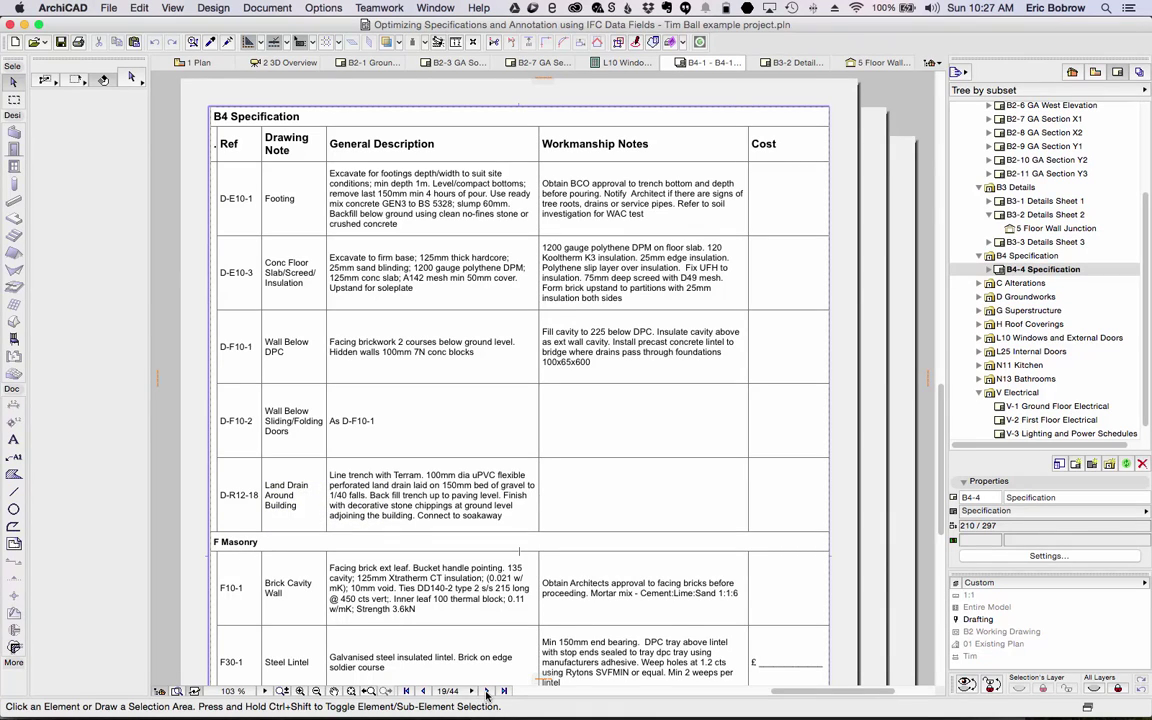
pyautogui.click(487, 692)
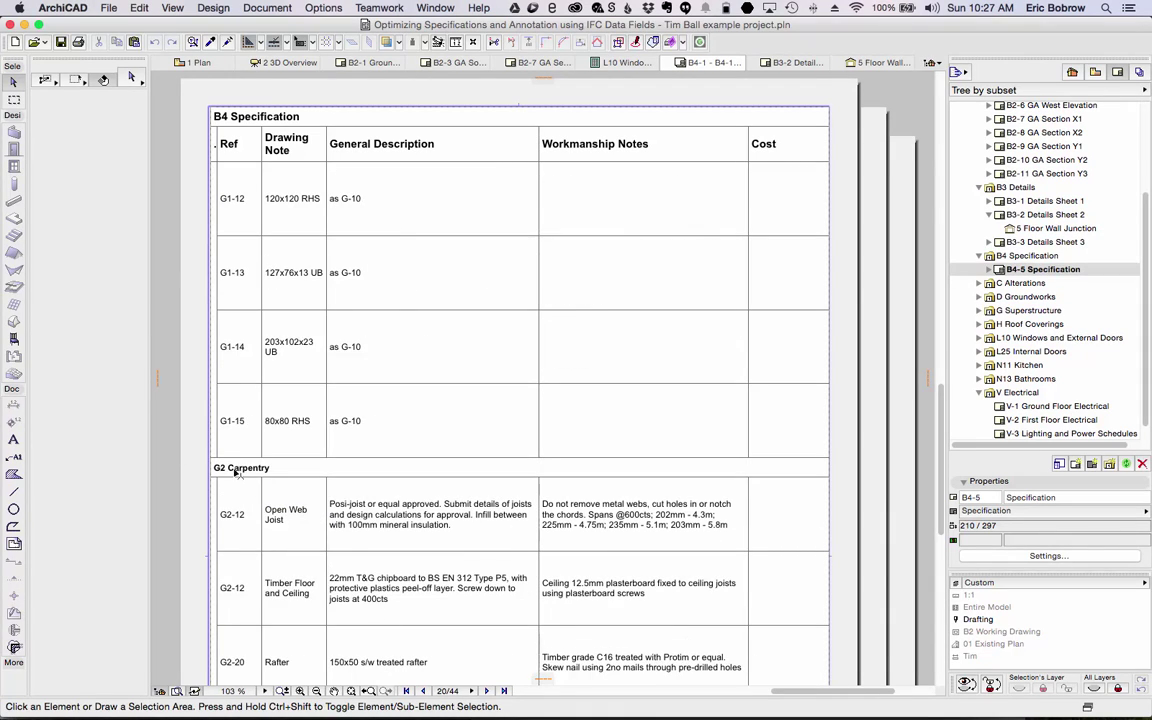
pyautogui.click(487, 692)
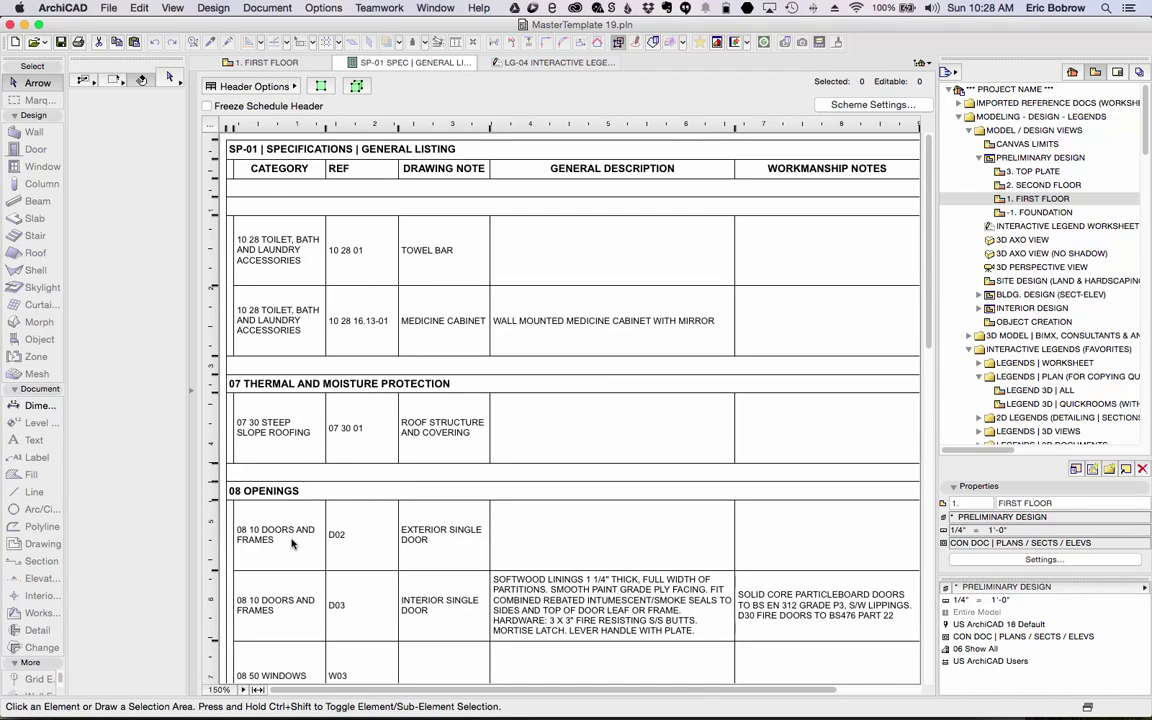
pyautogui.scroll(-10, 272, 510)
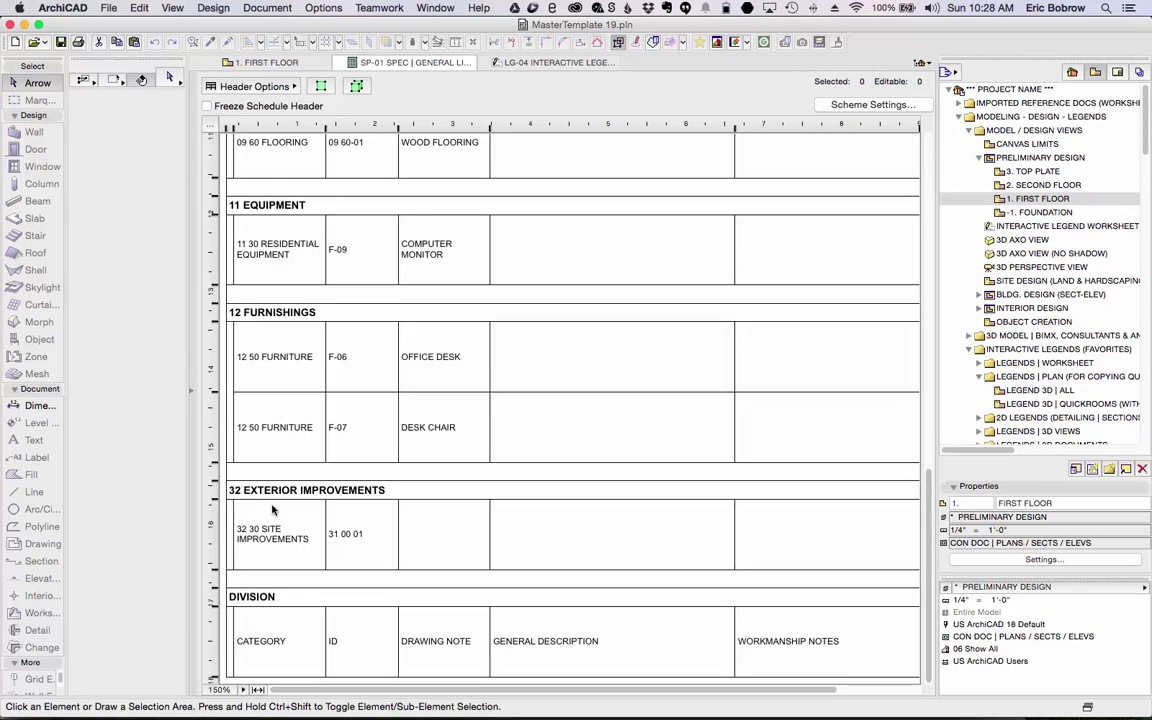
pyautogui.scroll(8, 272, 510)
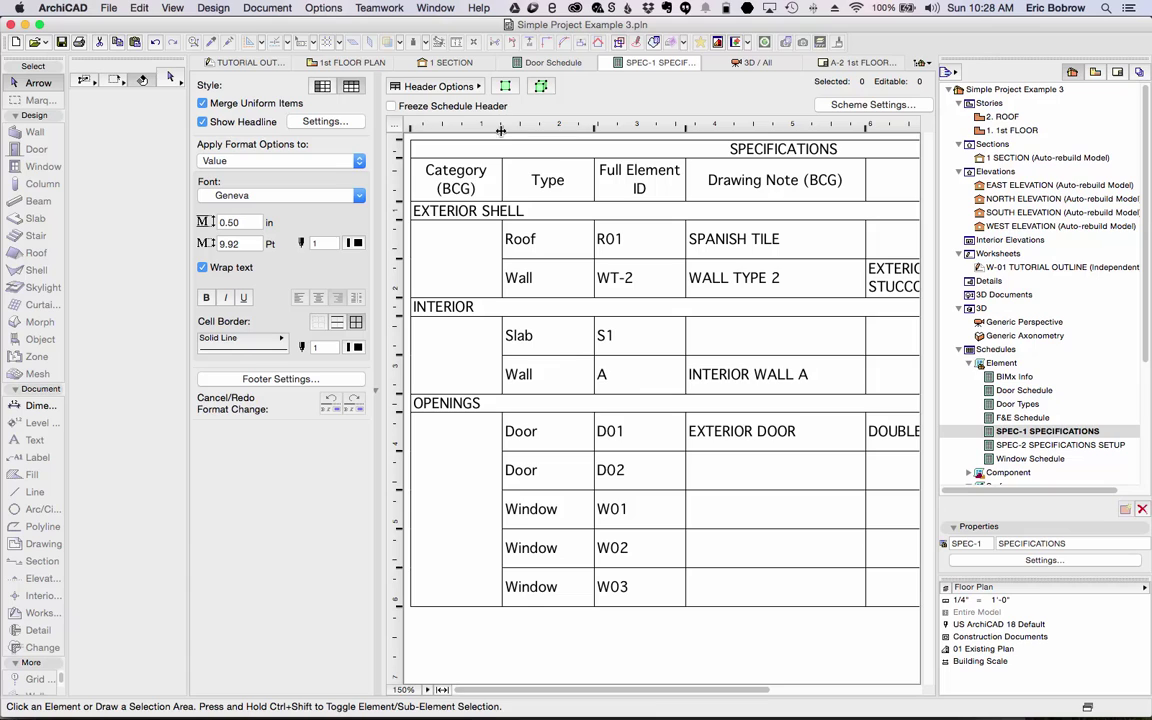
# In the SPEC-1 schedule, clear the Category (BCG) header text and narrow that column to a thin strip
pyautogui.moveTo(501, 128); pyautogui.dragTo(385, 125)
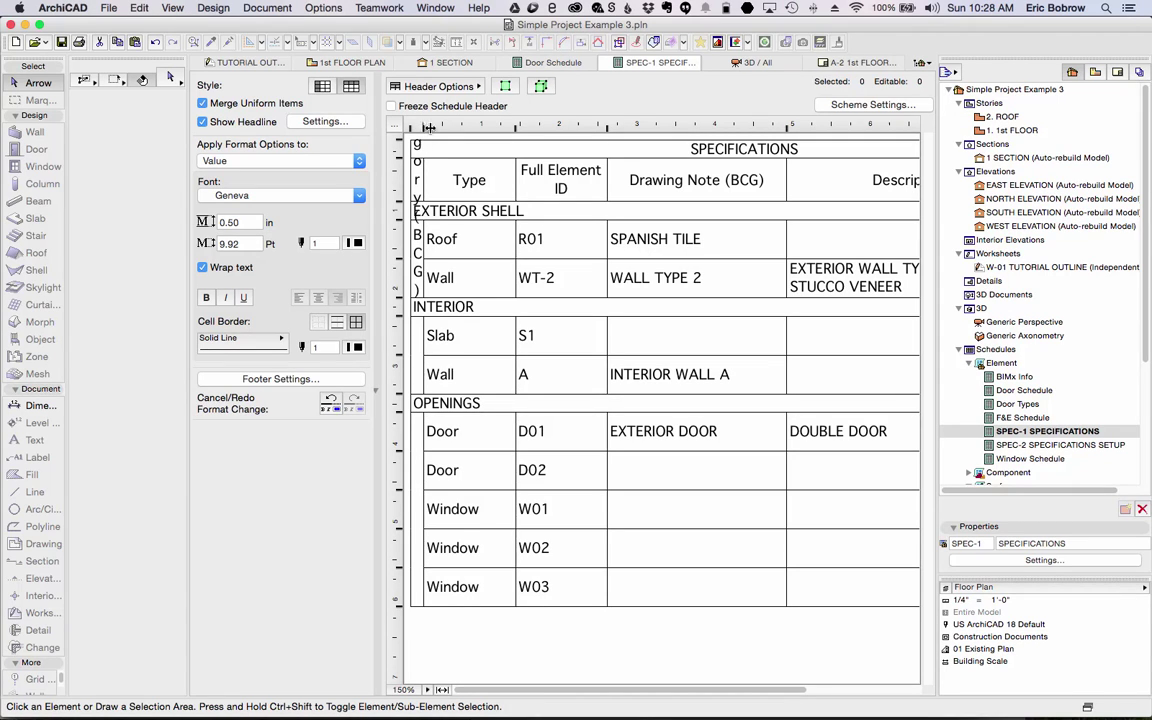
pyautogui.moveTo(494, 129); pyautogui.dragTo(491, 129)
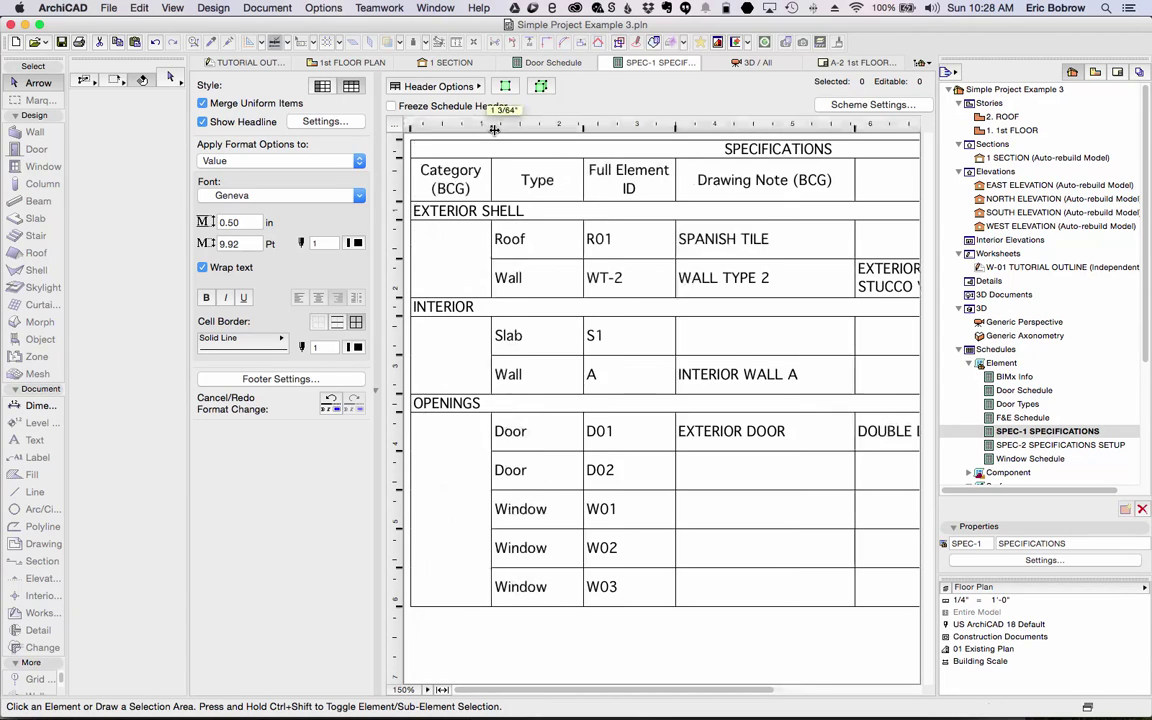
pyautogui.click(446, 187)
pyautogui.moveTo(456, 189); pyautogui.dragTo(412, 186)
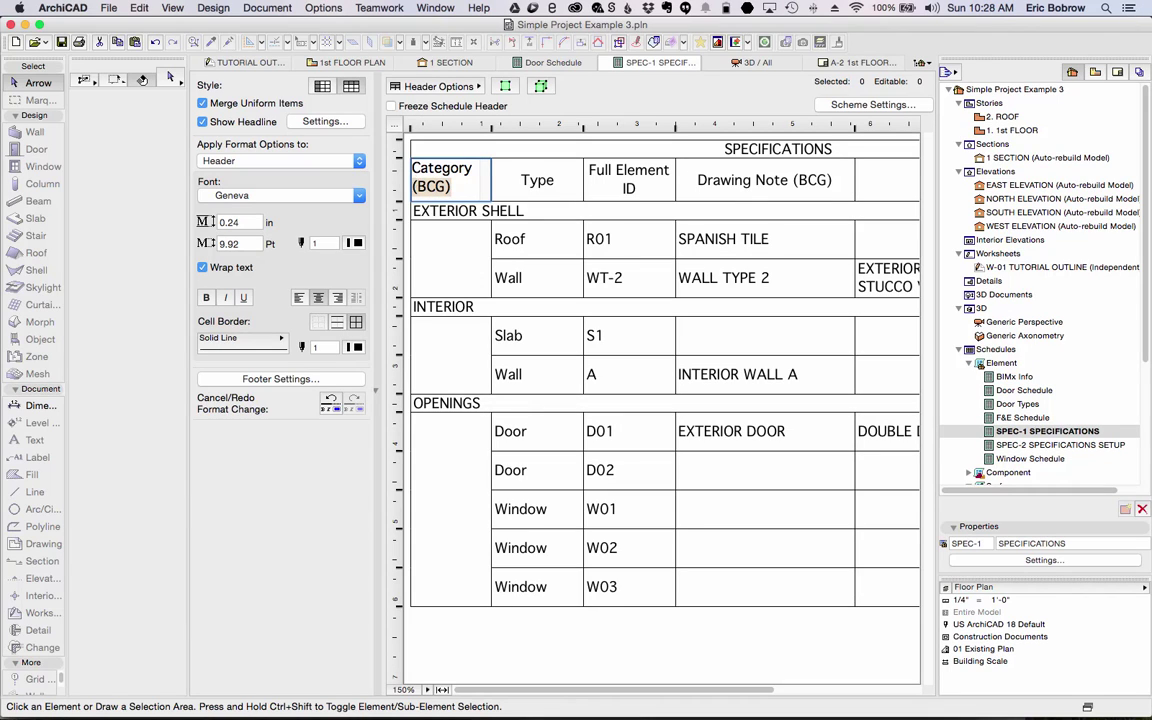
pyautogui.press('BackSpace')
pyautogui.moveTo(479, 172); pyautogui.dragTo(408, 162)
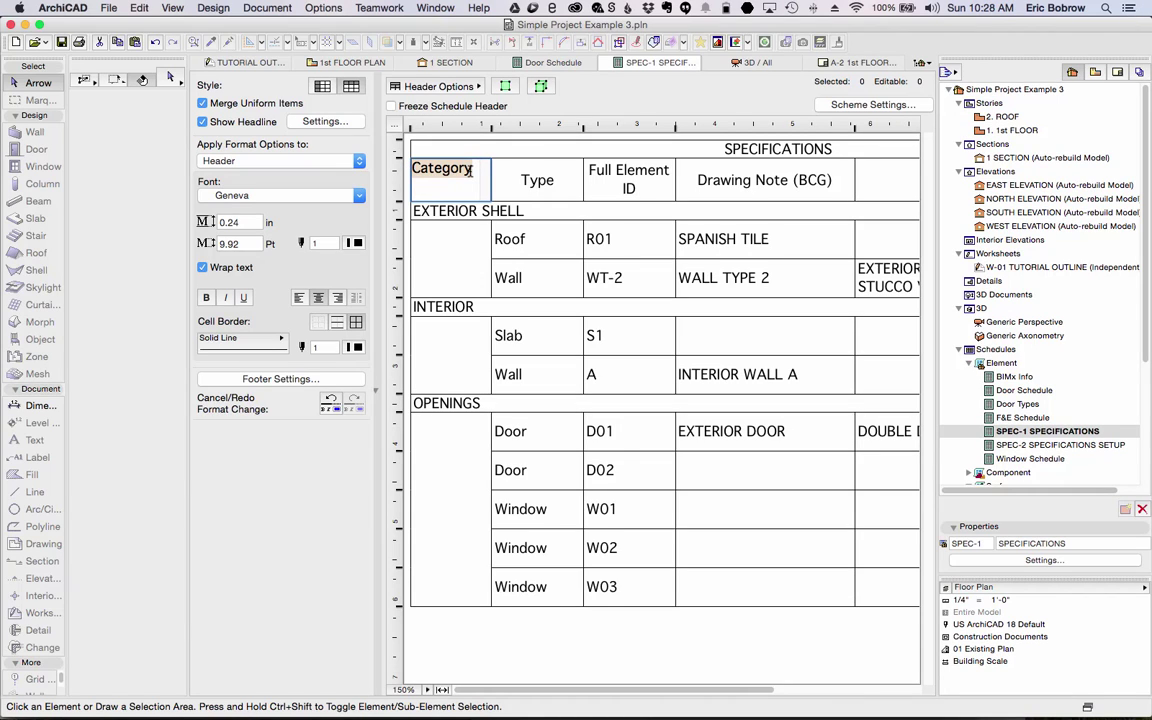
pyautogui.press('BackSpace')
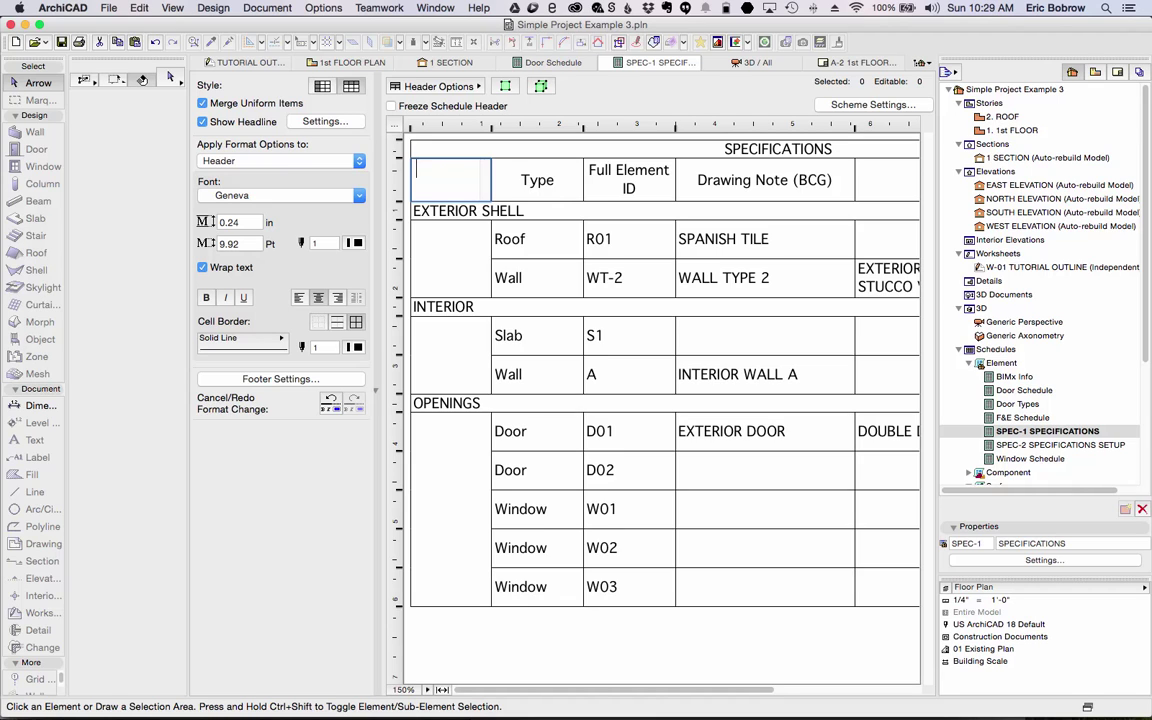
pyautogui.moveTo(491, 128); pyautogui.dragTo(424, 128)
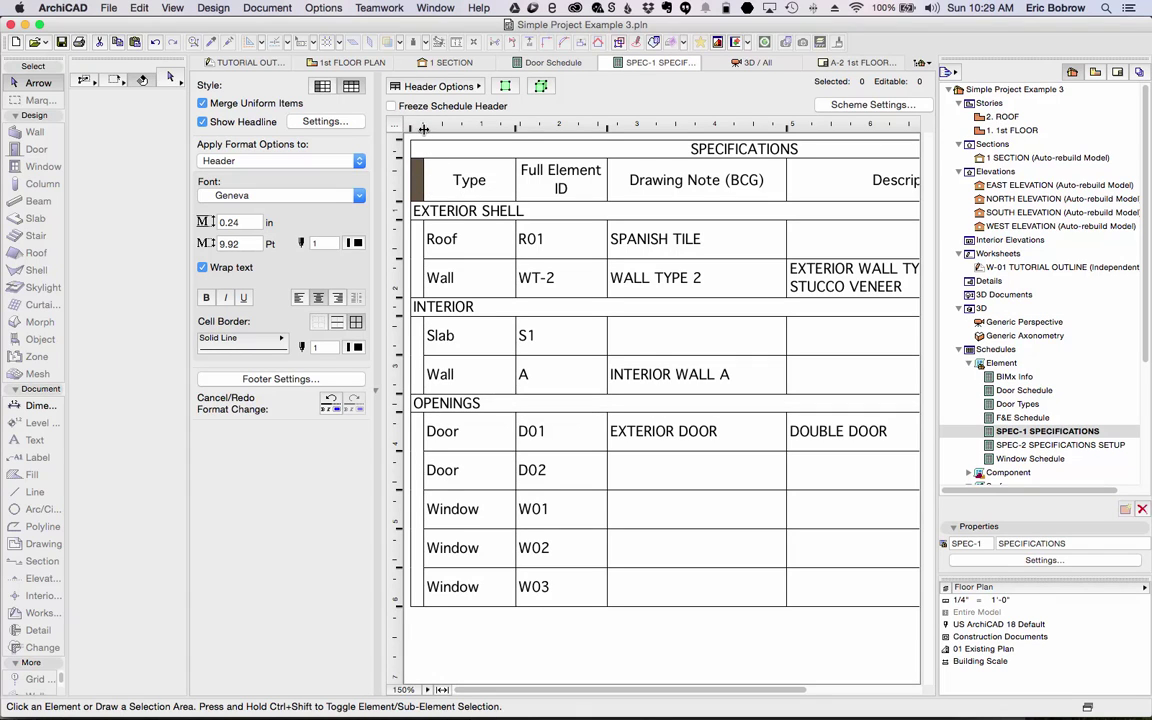
# Turn off SPEC-1's headlines and widen the first column to check each row's category, and restore the headlines and narrow column
pyautogui.click(473, 243)
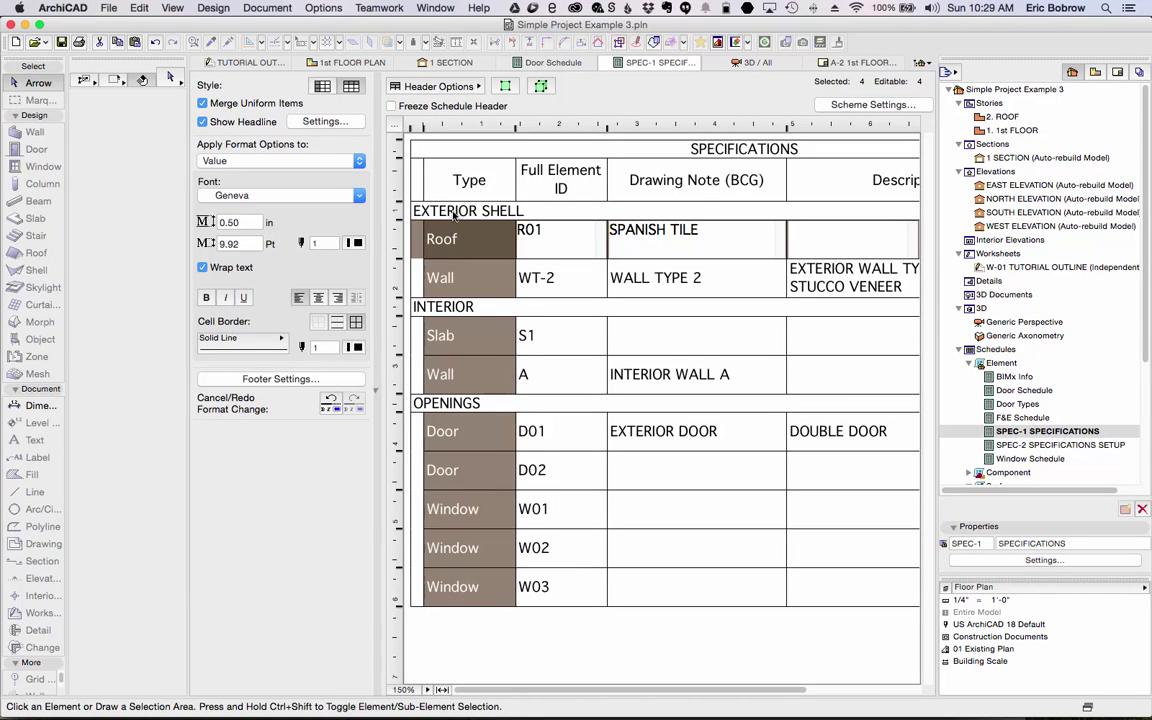
pyautogui.click(203, 121)
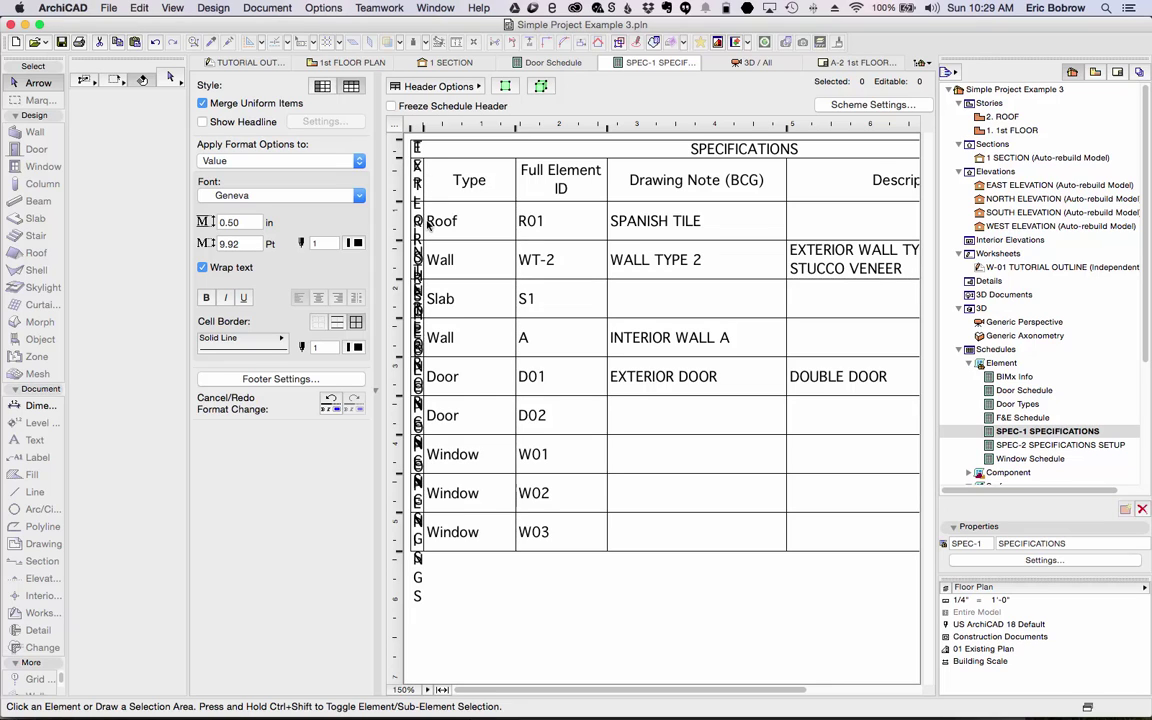
pyautogui.moveTo(424, 127); pyautogui.dragTo(511, 128)
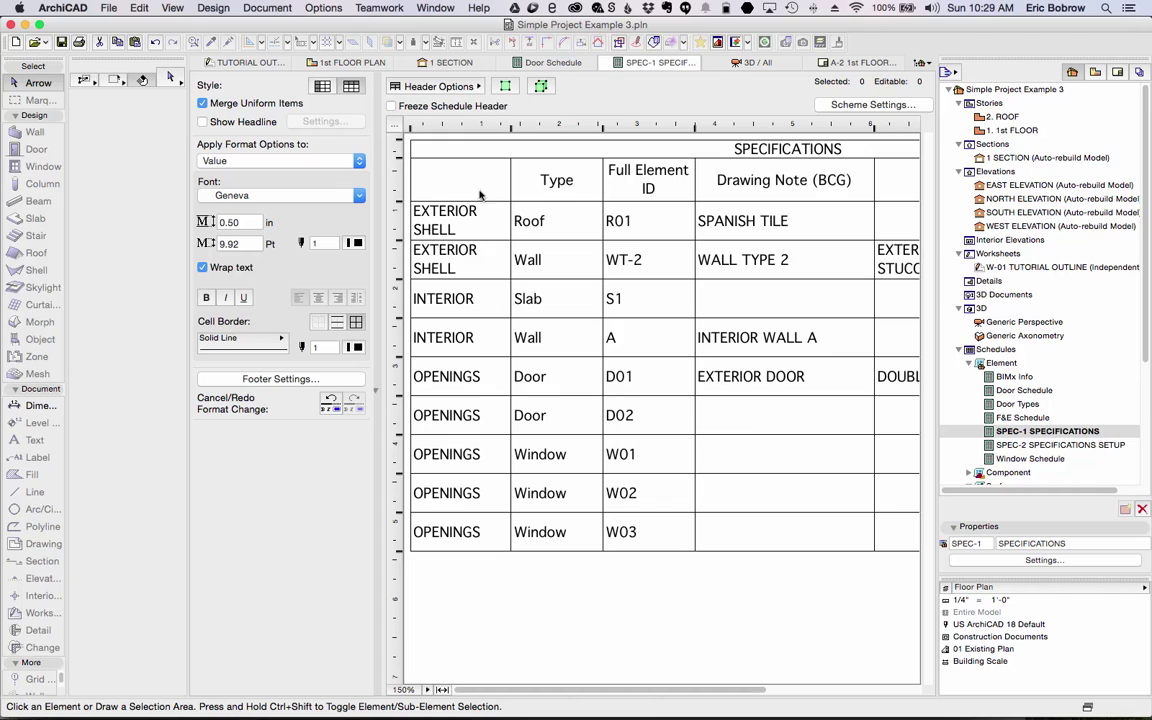
pyautogui.click(203, 121)
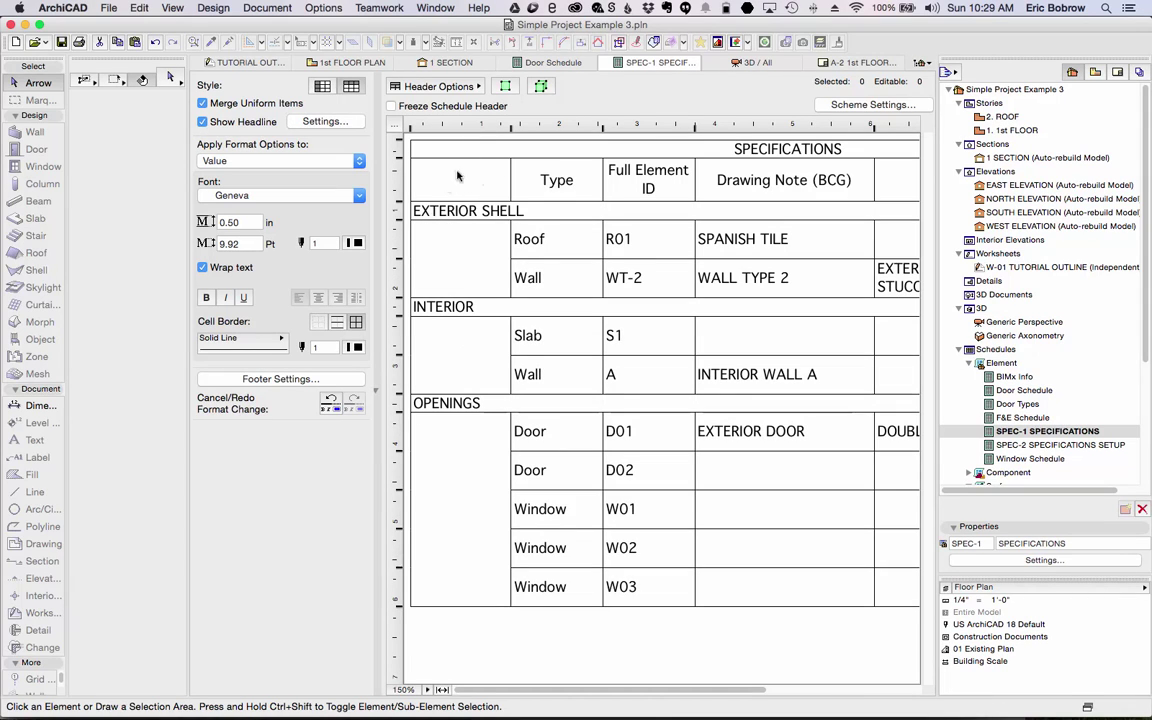
pyautogui.moveTo(452, 129); pyautogui.dragTo(423, 129)
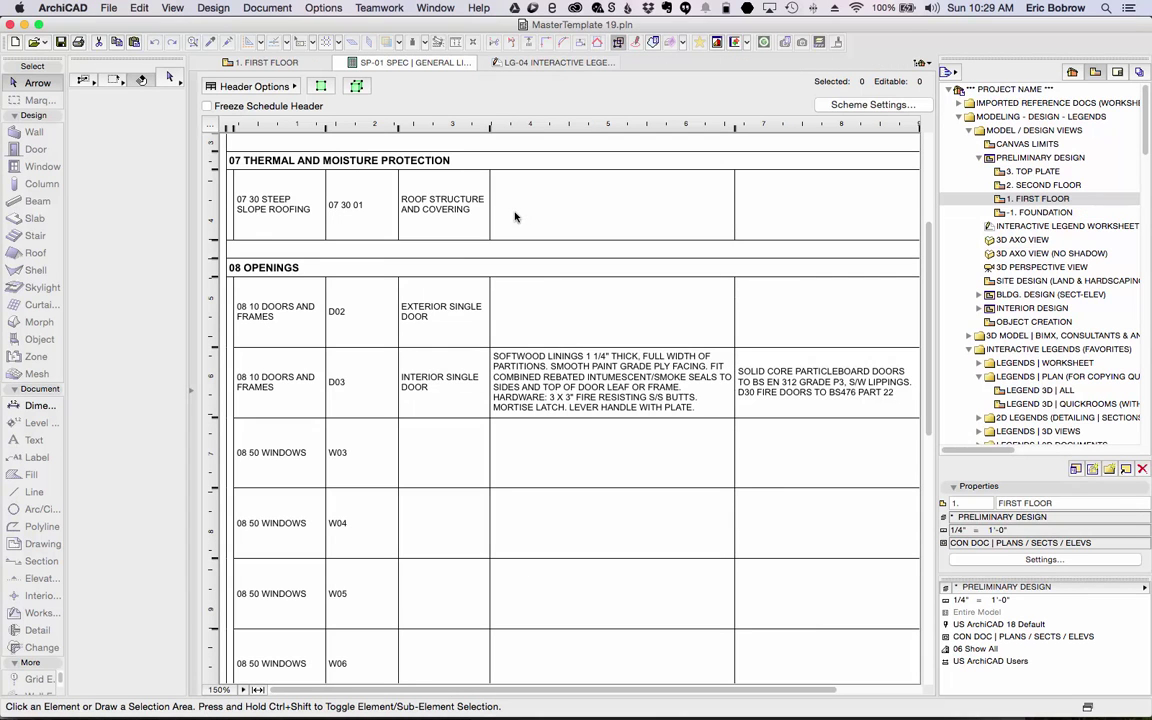
# In MasterTemplate's SP-01 schedule, review the scheme's fields and set the headline source to the first two schedule fields
pyautogui.click(845, 104)
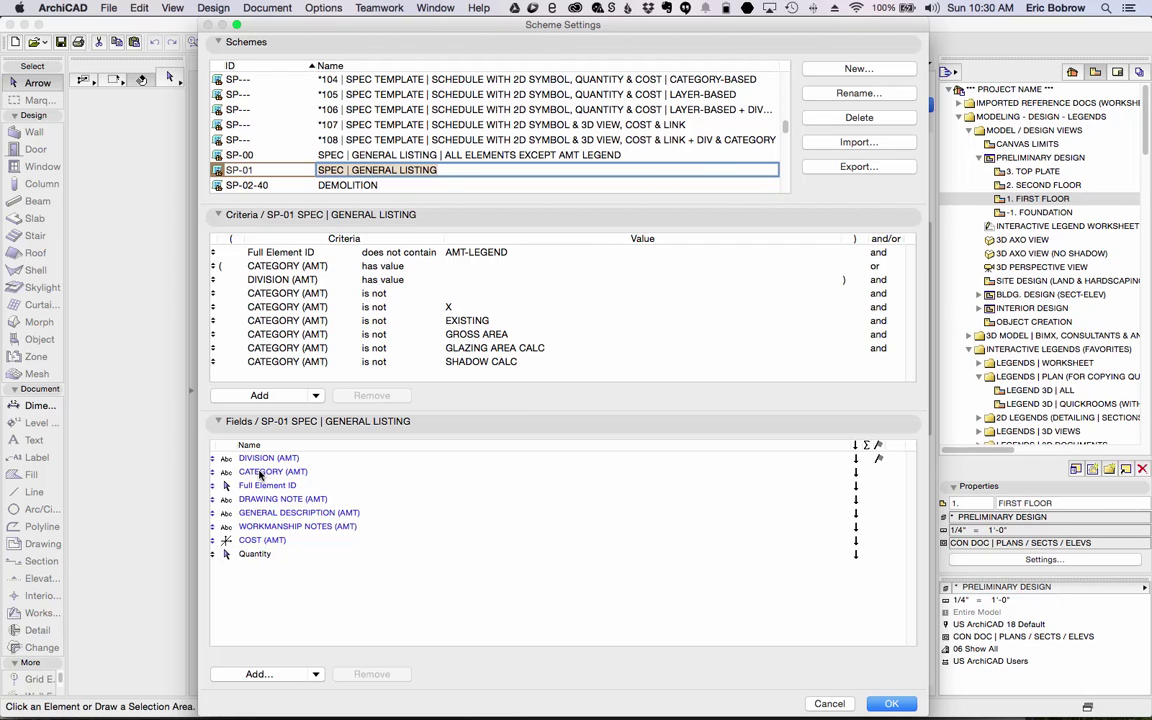
pyautogui.click(891, 703)
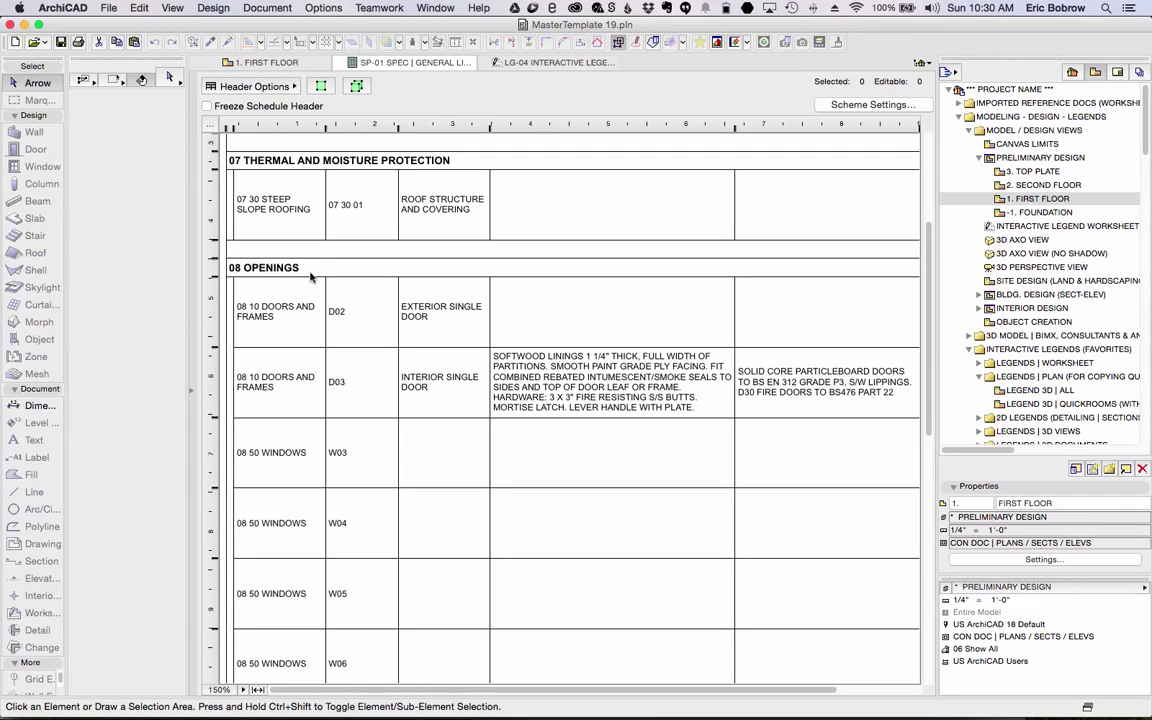
pyautogui.click(191, 393)
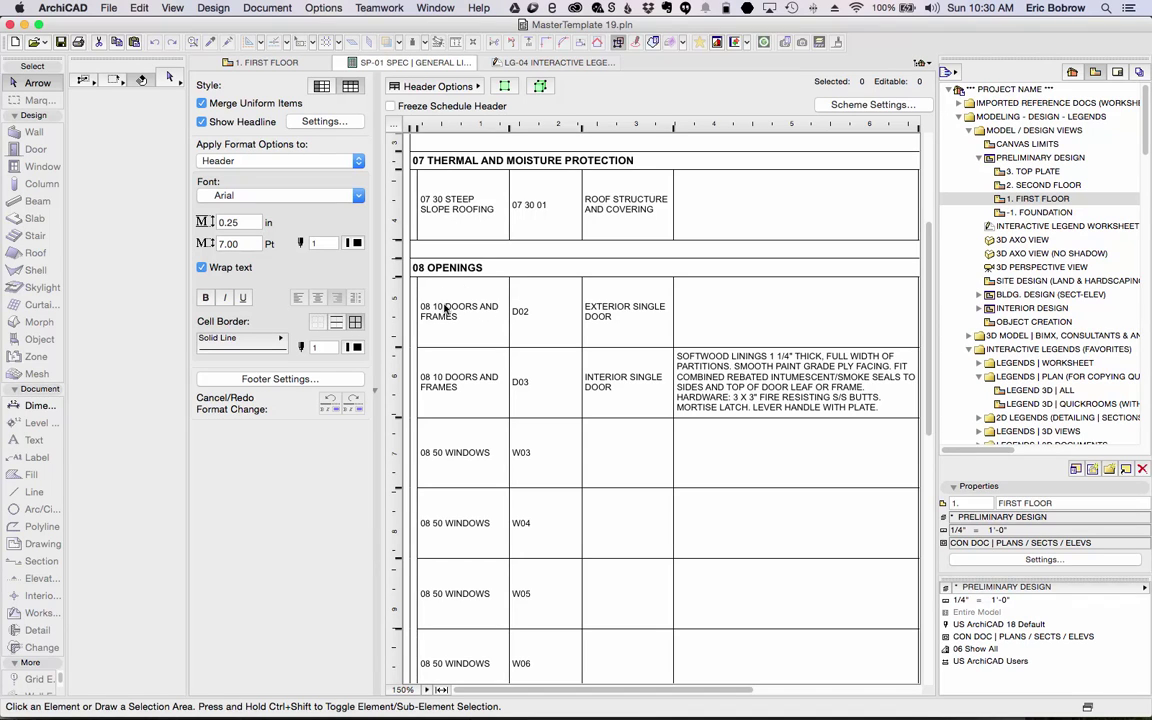
pyautogui.click(300, 120)
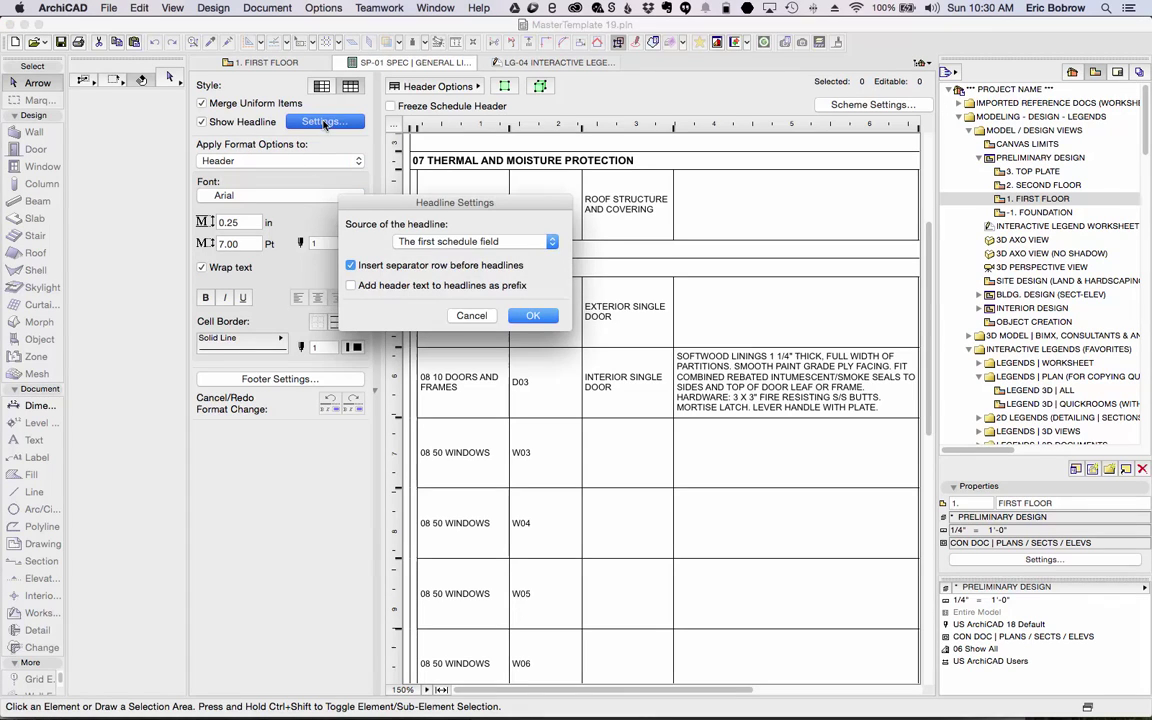
pyautogui.click(470, 241)
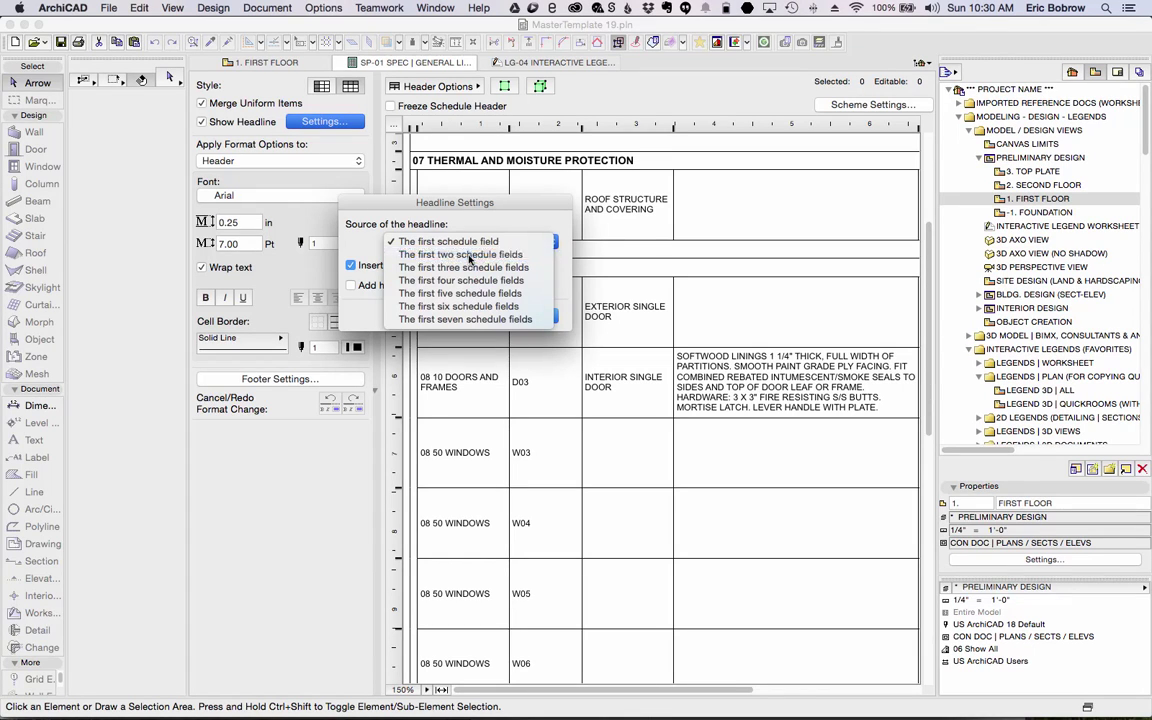
pyautogui.click(470, 256)
pyautogui.click(526, 316)
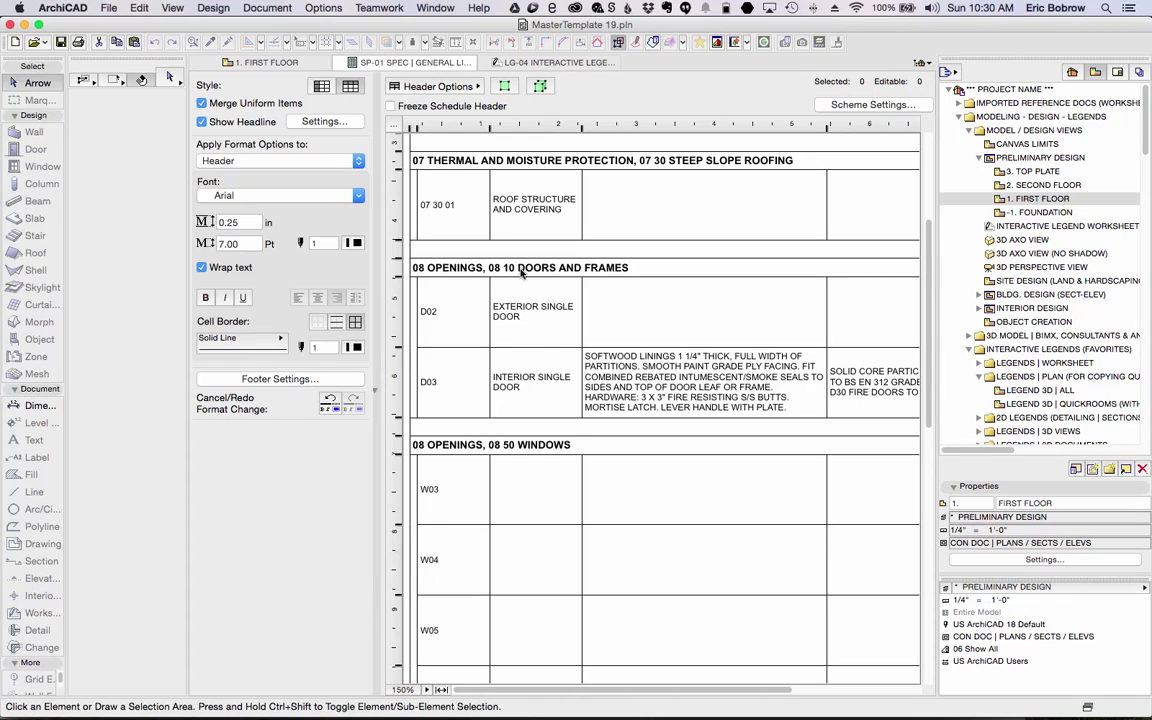
pyautogui.scroll(-10, 524, 425)
pyautogui.scroll(12, 532, 349)
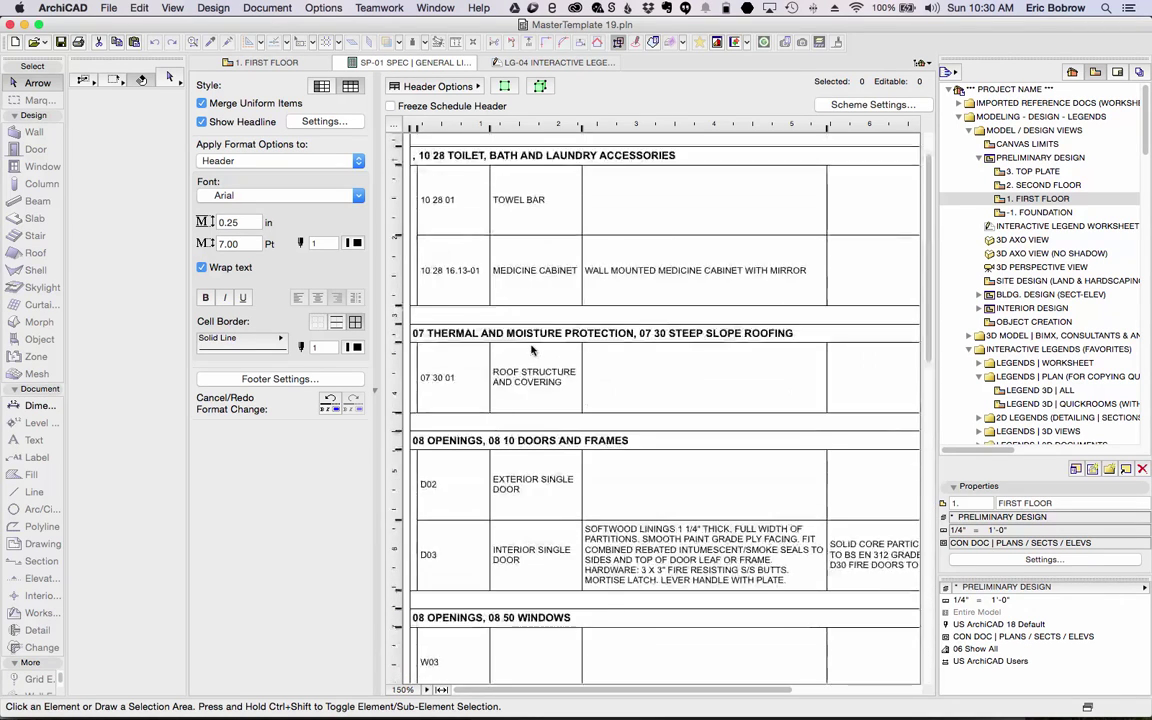
pyautogui.scroll(2, 532, 349)
pyautogui.scroll(-8, 505, 483)
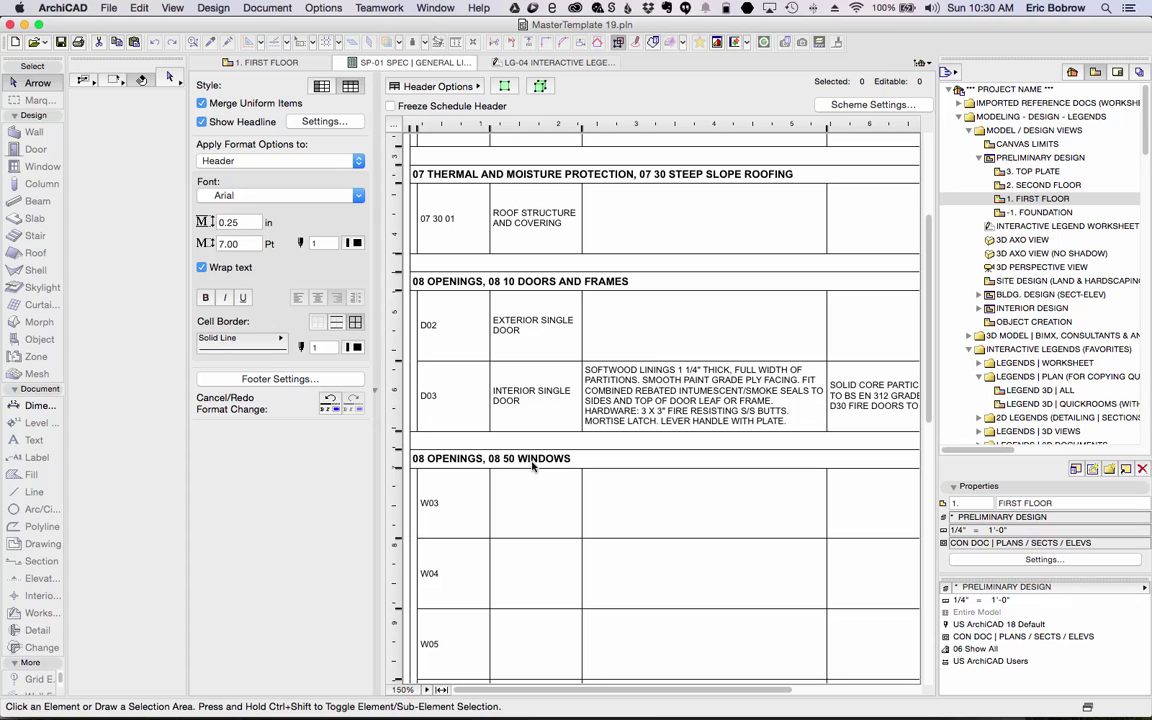
# Set the SP-01 headline source back to the first schedule field and collapse the format options
pyautogui.click(322, 121)
pyautogui.click(470, 241)
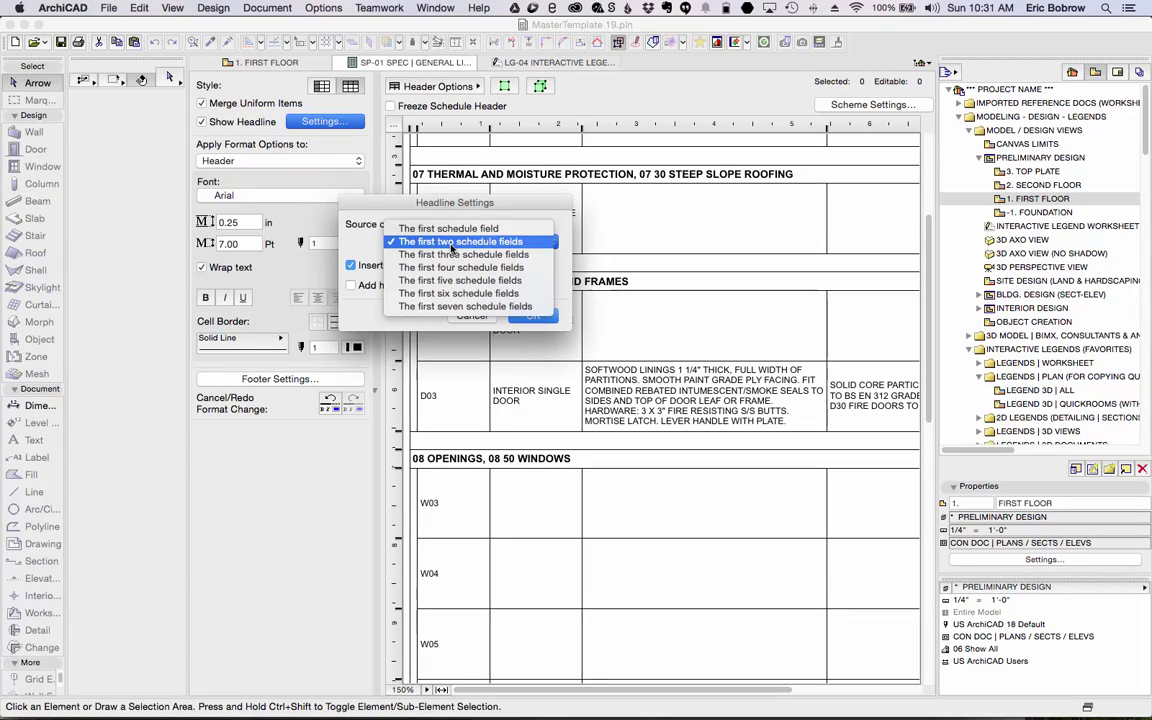
pyautogui.click(450, 227)
pyautogui.click(530, 316)
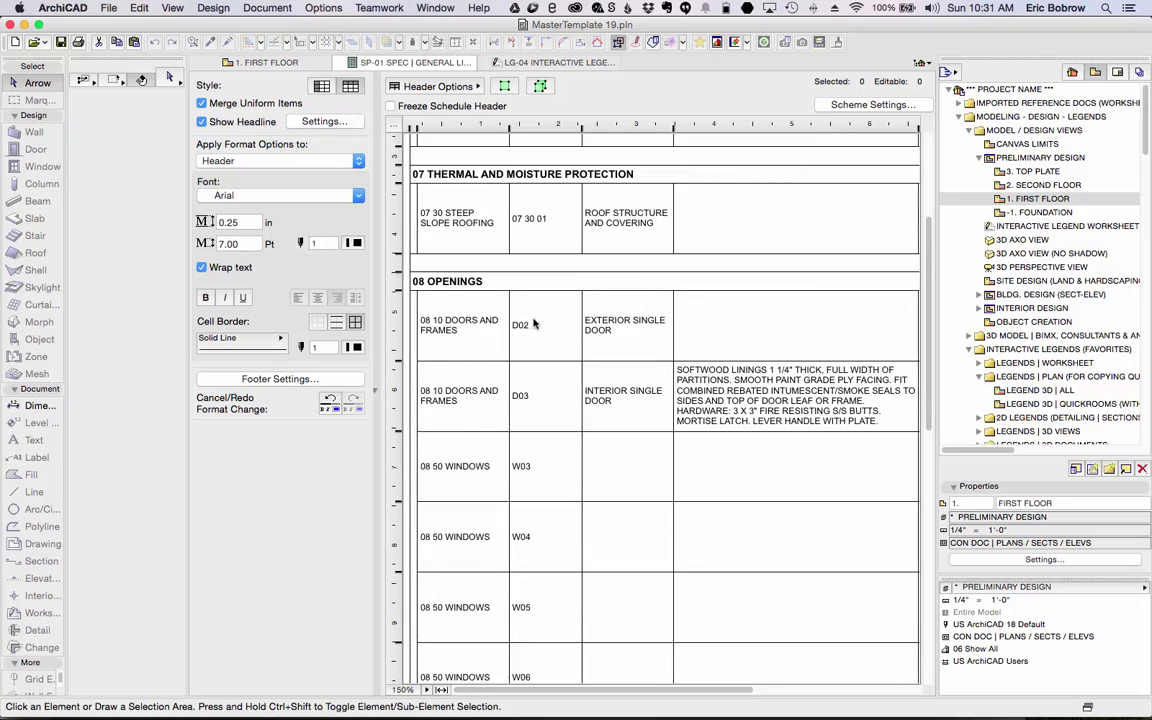
pyautogui.click(376, 391)
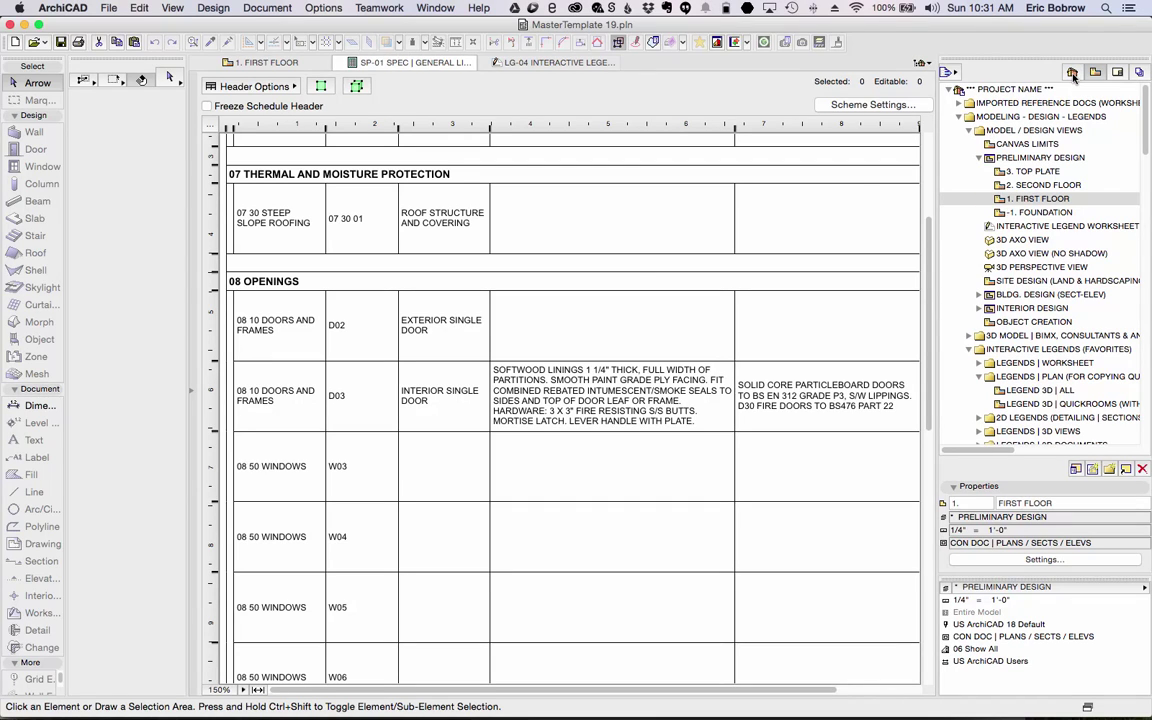
# Find the *007 schedule listing divisions and categories in use among the view map's cloned schedules and open it
pyautogui.scroll(-5, 1095, 187)
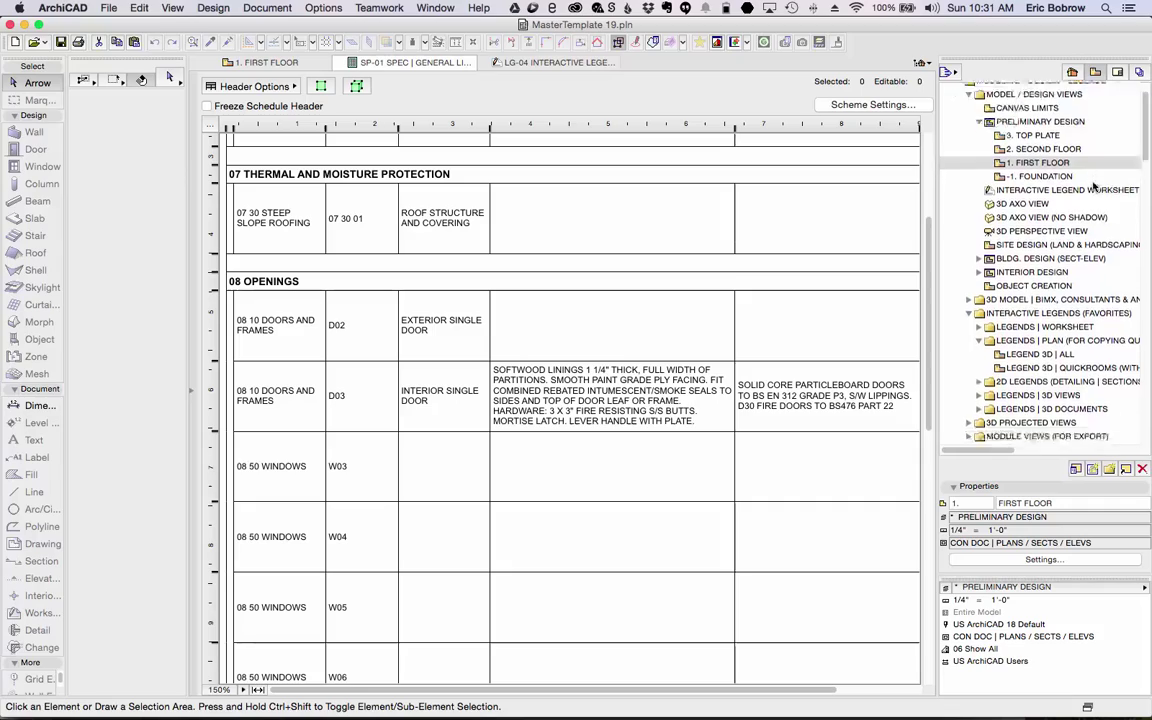
pyautogui.scroll(-15, 1095, 187)
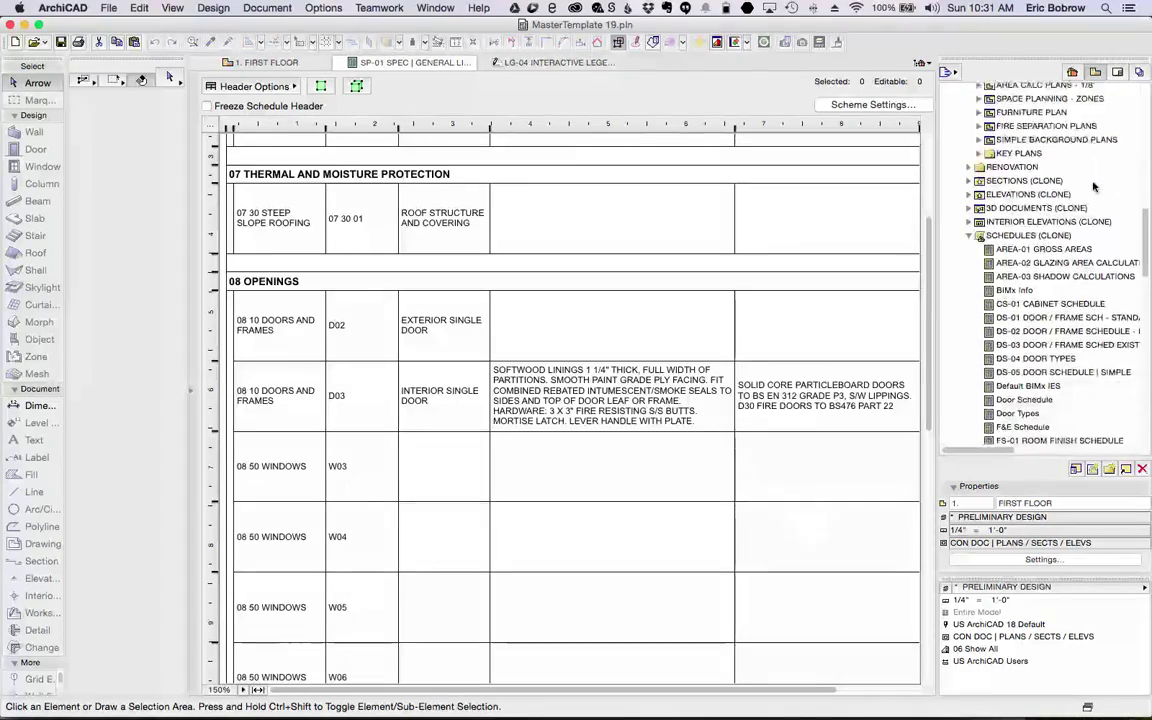
pyautogui.scroll(-5, 1095, 187)
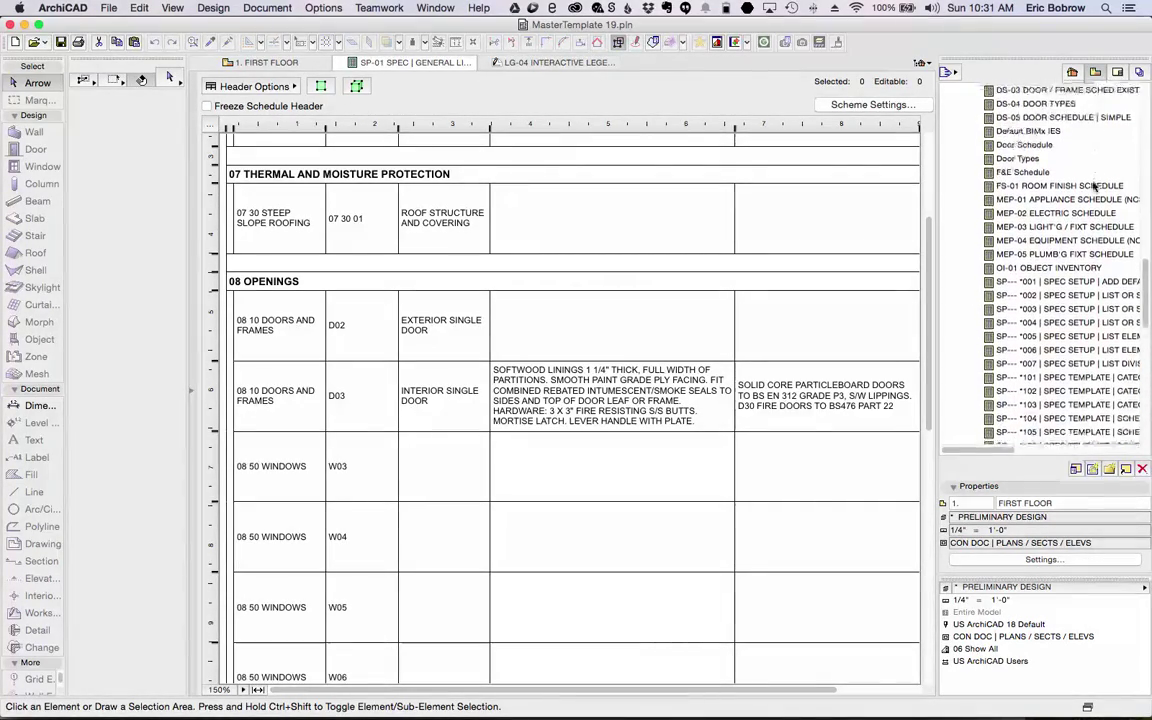
pyautogui.scroll(-3, 1095, 187)
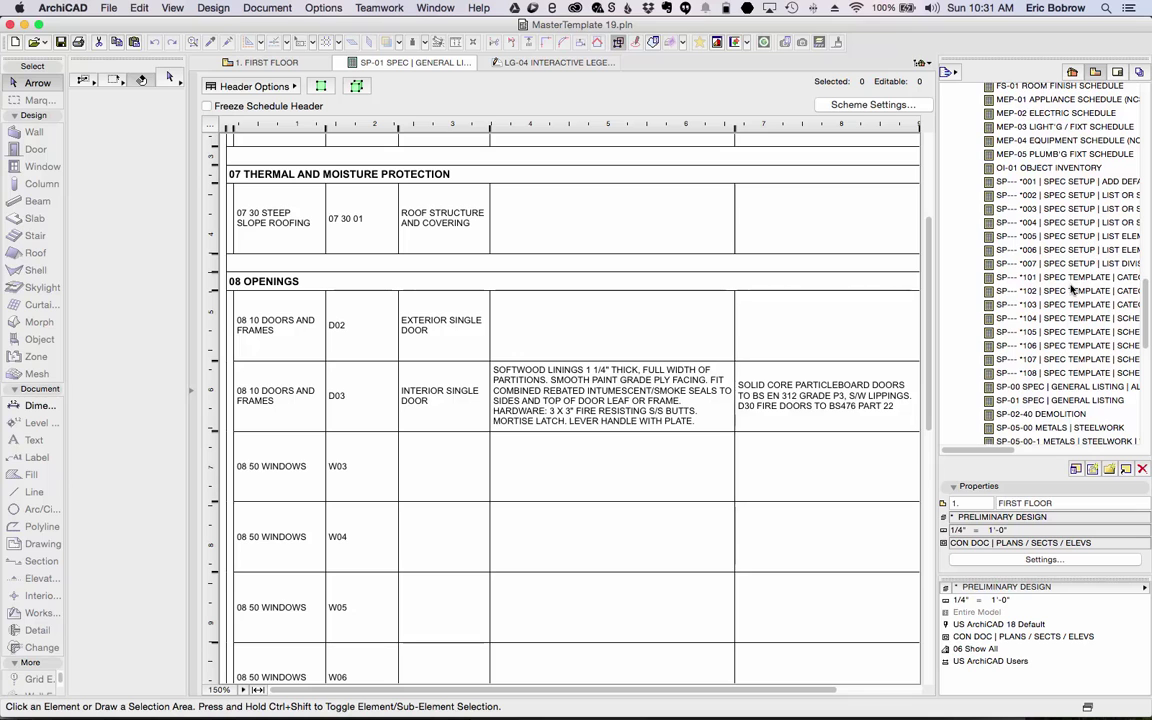
pyautogui.scroll(-5, 1070, 300)
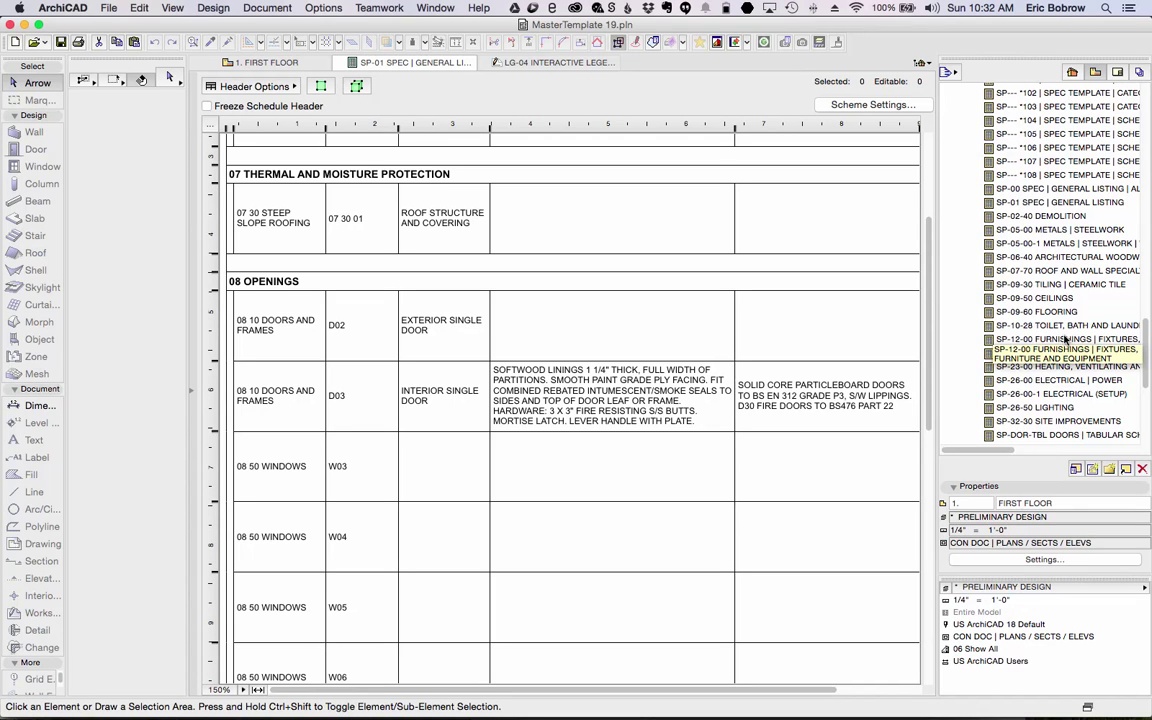
pyautogui.scroll(4, 1066, 339)
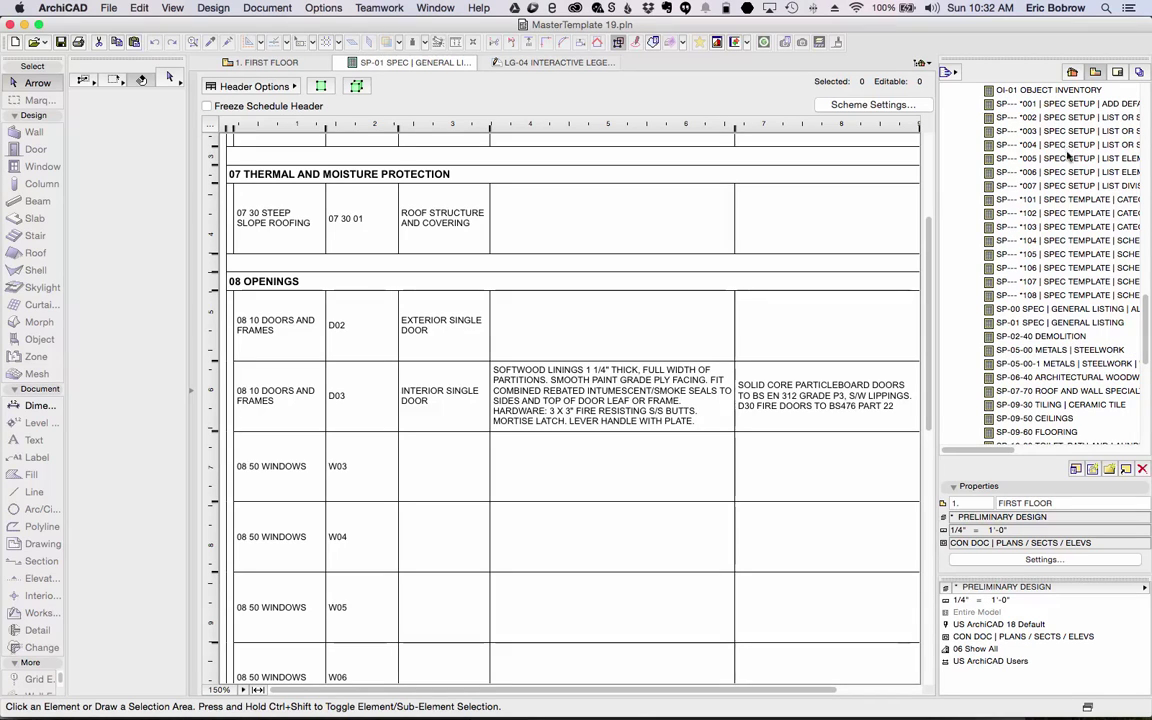
pyautogui.click(1093, 187)
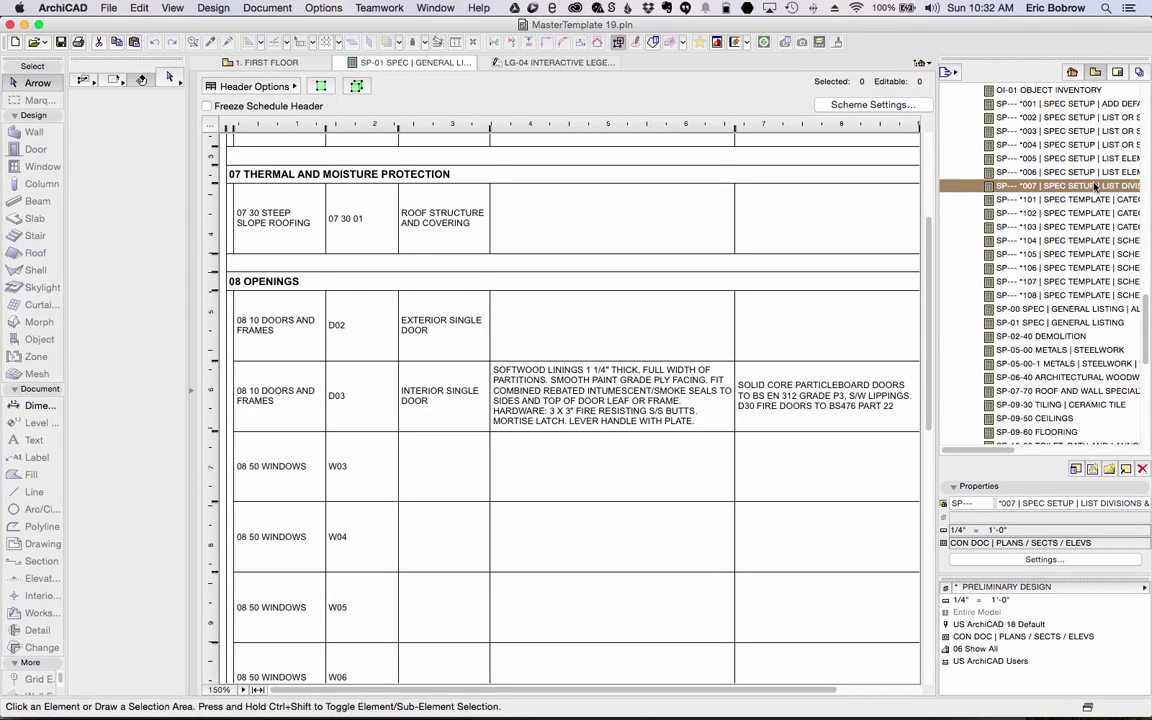
pyautogui.doubleClick(985, 188)
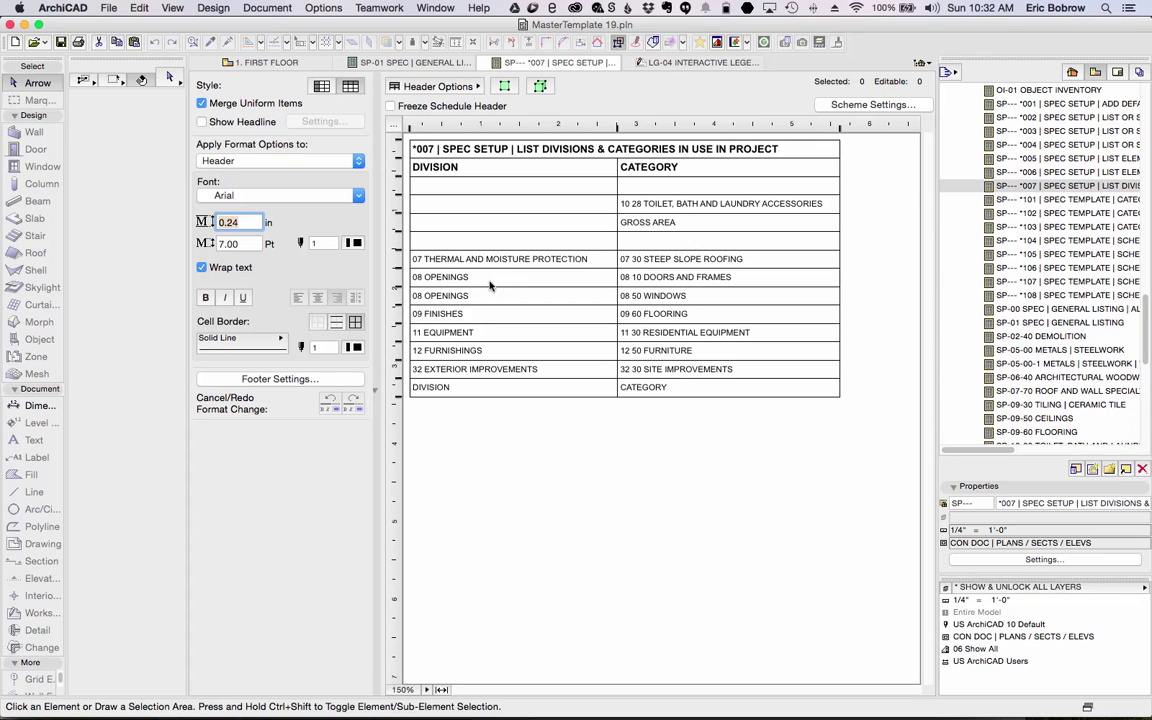
# Examine the editable category cell of the 08 50 WINDOWS row in the *007 schedule and deselect it
pyautogui.click(688, 297)
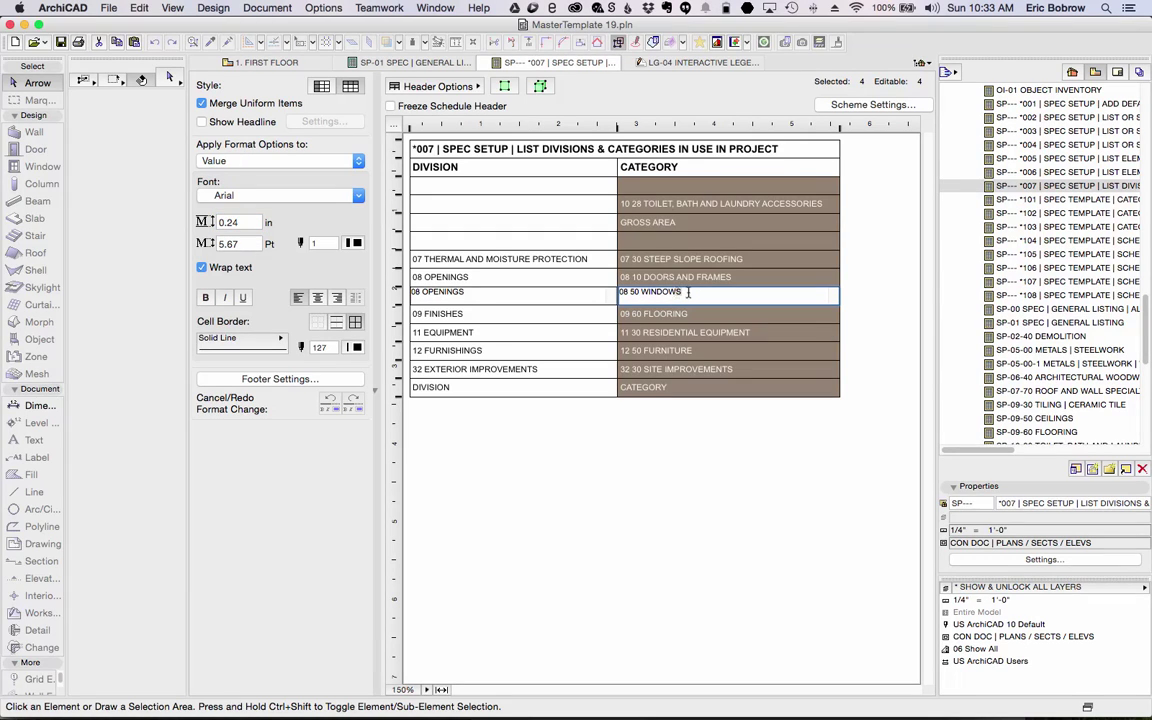
pyautogui.click(692, 295)
pyautogui.click(710, 433)
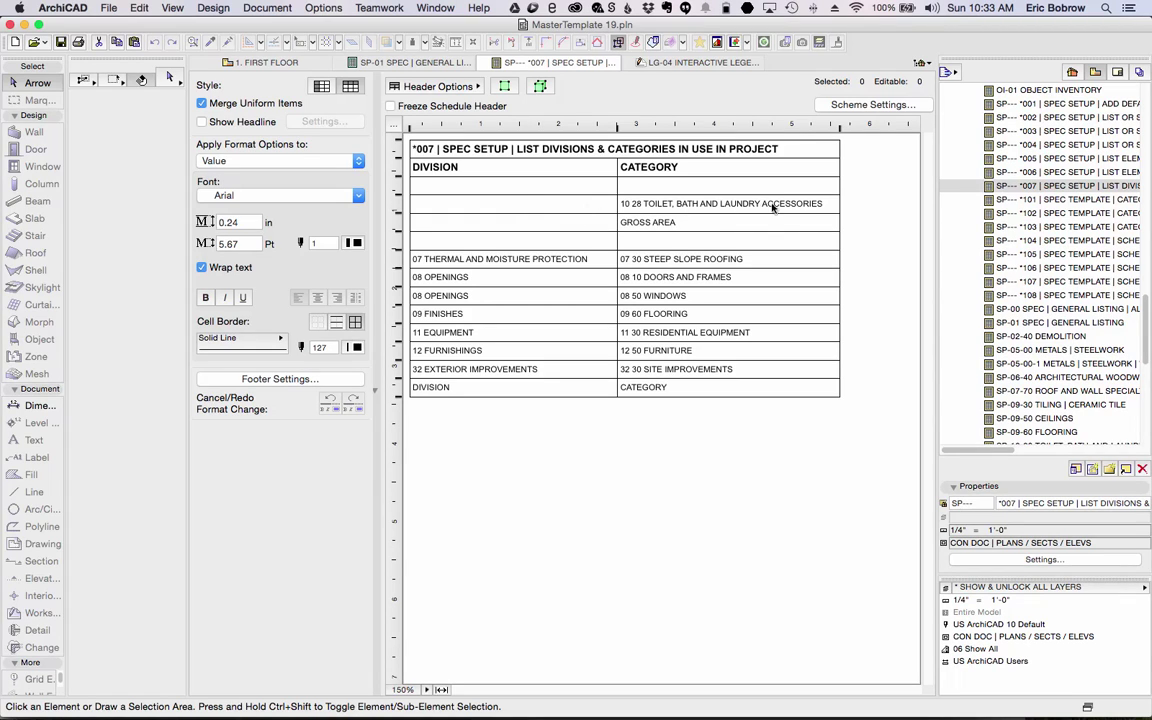
# Set the division of the 10 28 TOILET, BATH AND LAUNDRY ACCESSORIES row to 10 RESIDENTIAL EQUIPMENT and rebuild the schedule
pyautogui.click(476, 199)
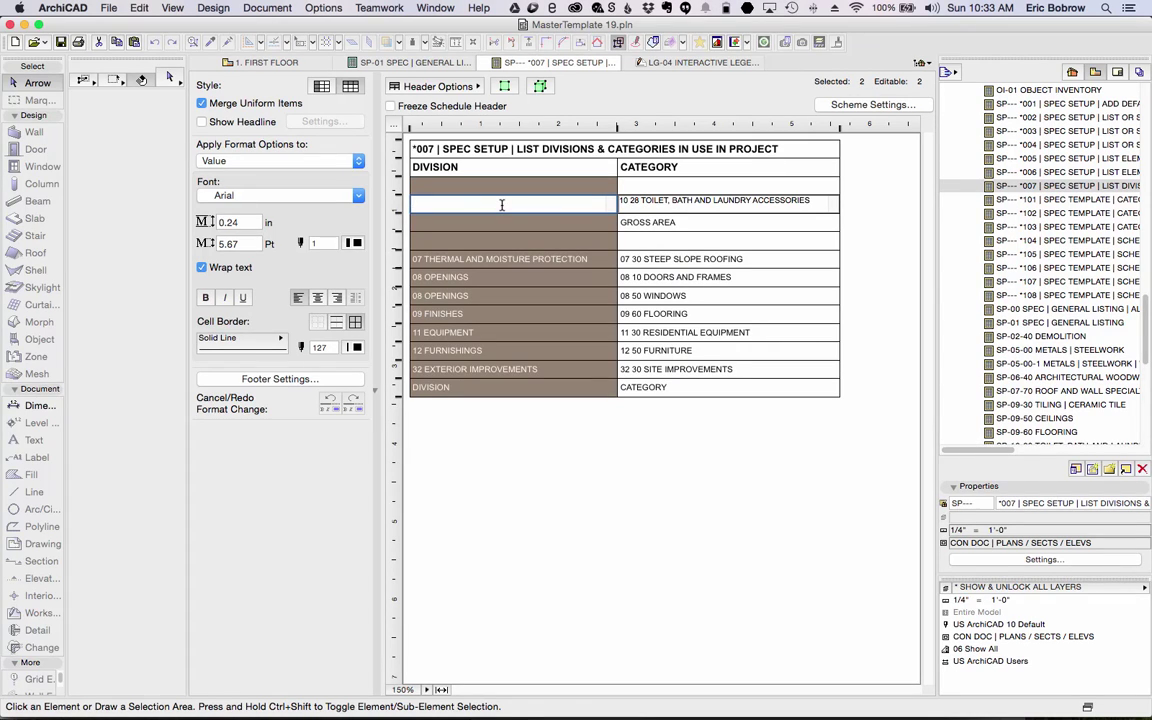
pyautogui.write('1')
pyautogui.write('0 RESIDENTIAL')
pyautogui.write(' EQW')
pyautogui.write('IPMENT')
pyautogui.press('Return')
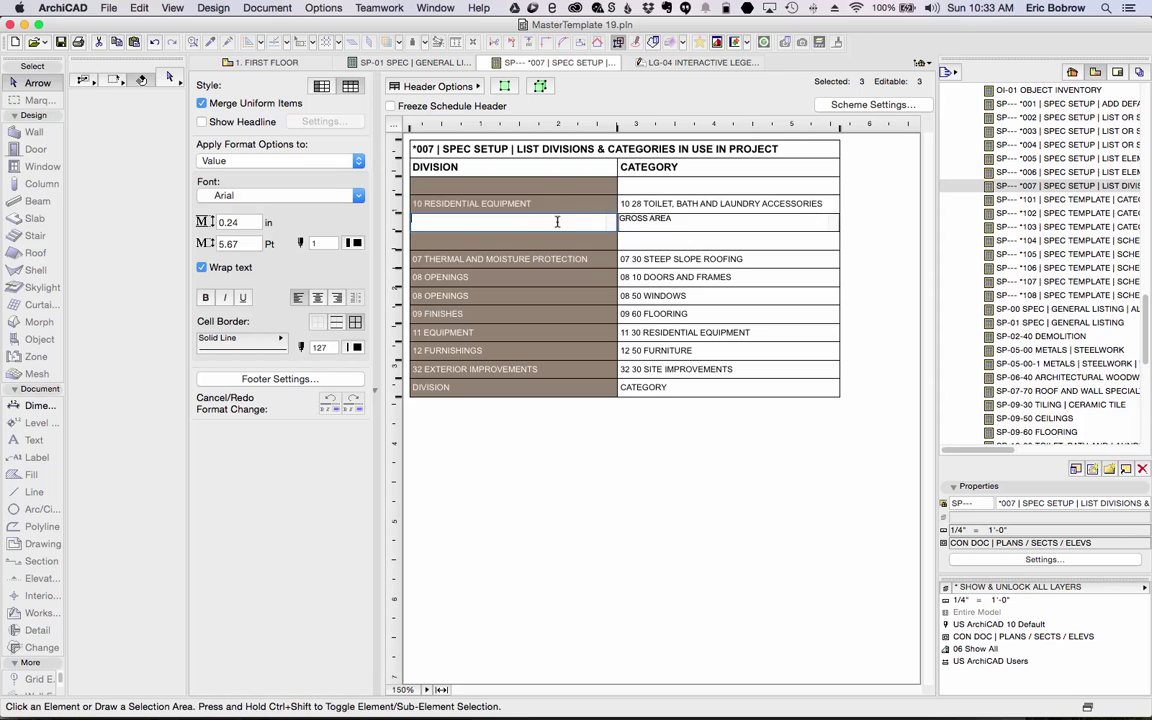
pyautogui.click(170, 8)
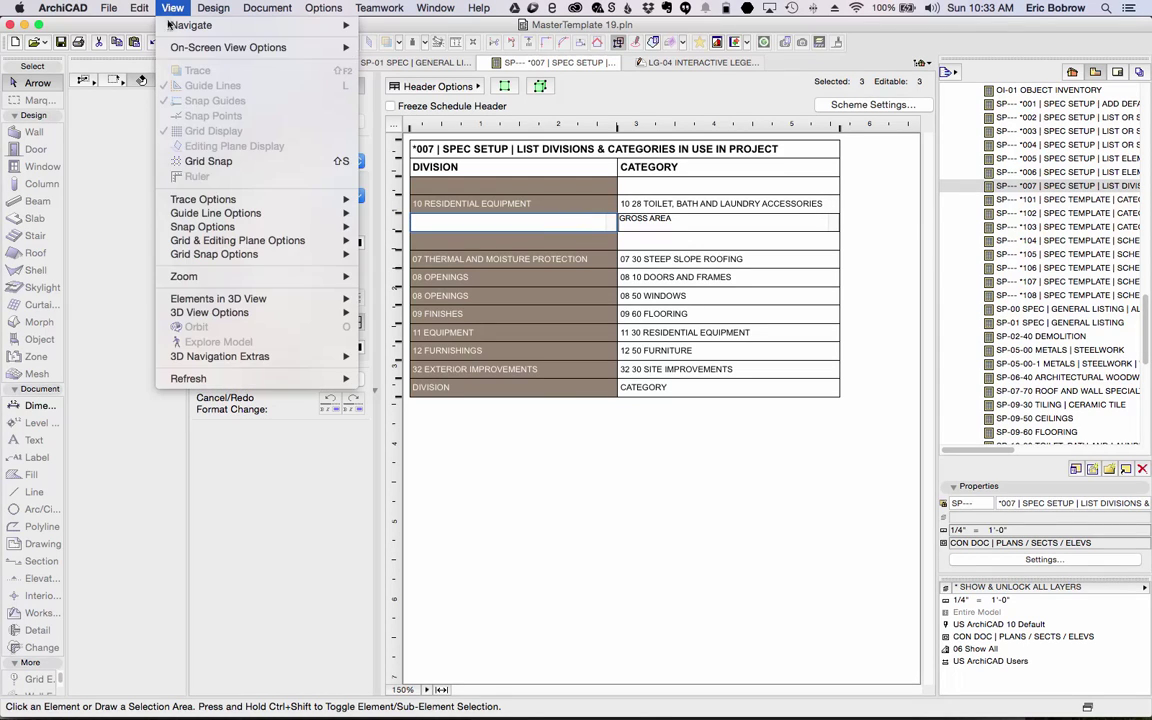
pyautogui.moveTo(219, 378)
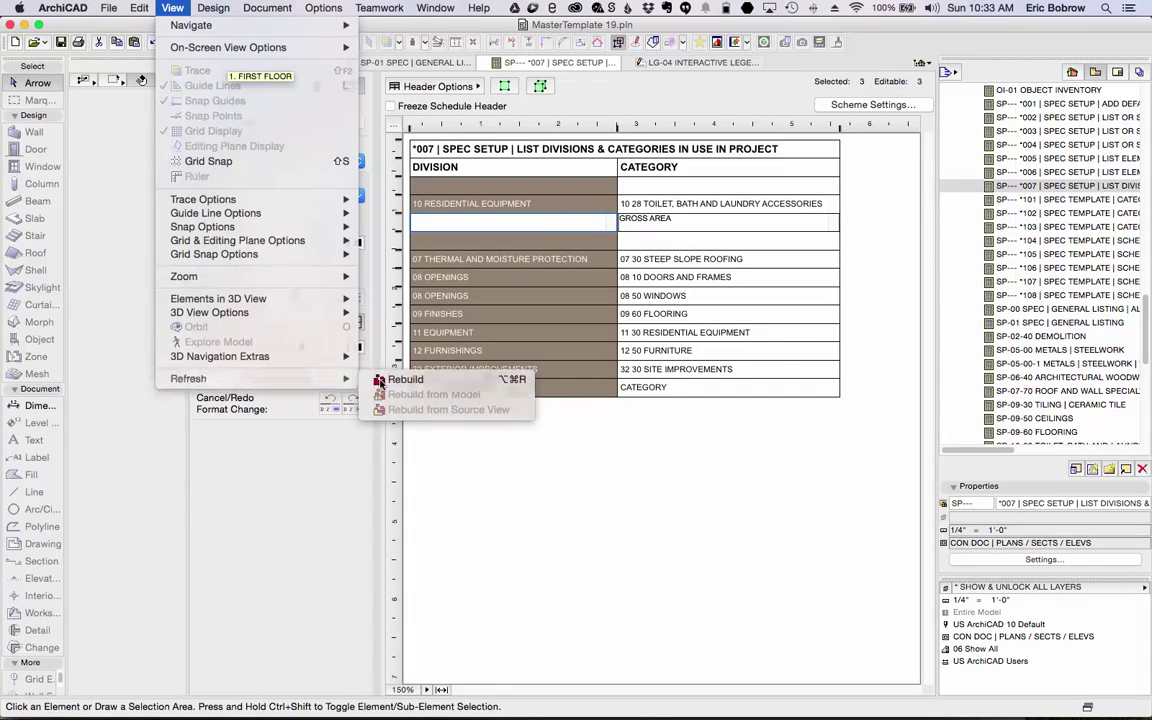
pyautogui.click(391, 377)
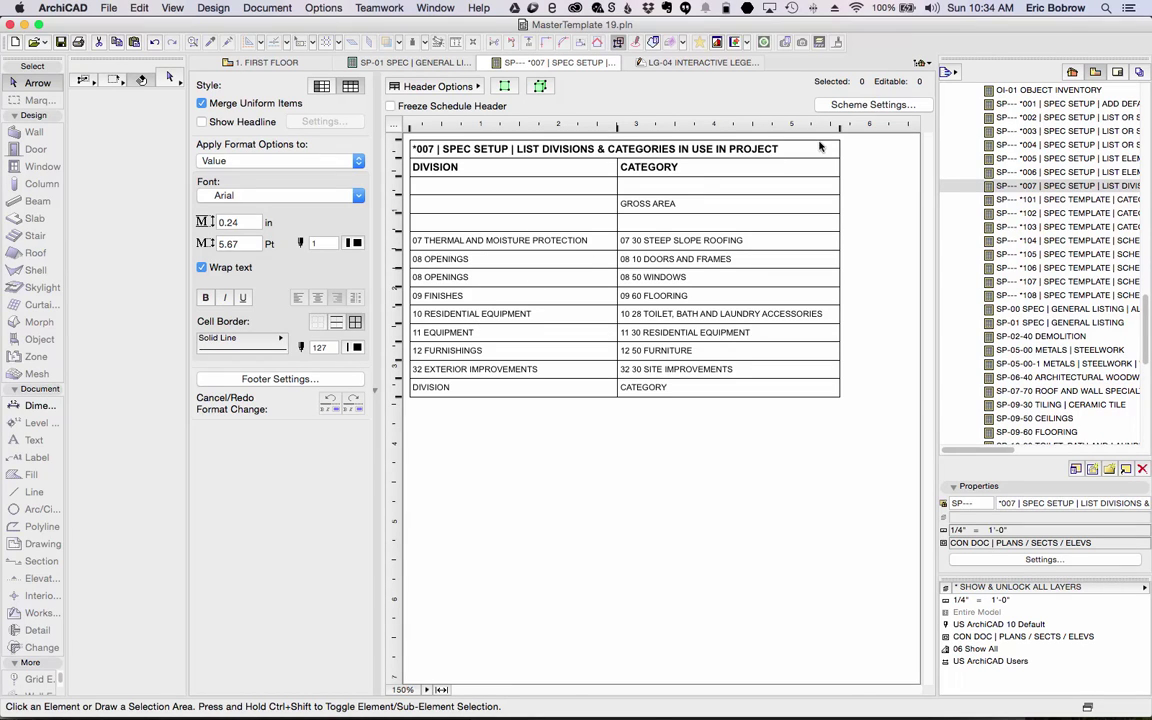
# Review the *007 scheme's criteria and fields, and open the *002 by-layer schedule to inspect the A | WALL | EXTERIOR.3D row's division cell
pyautogui.click(868, 106)
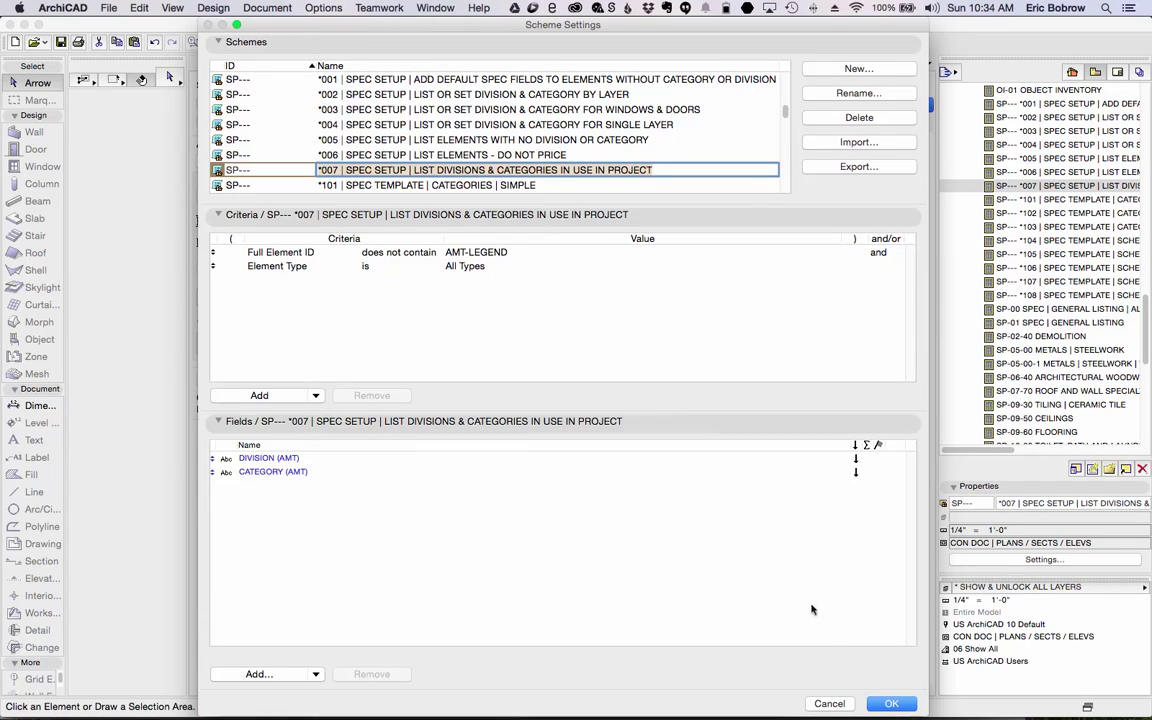
pyautogui.click(886, 703)
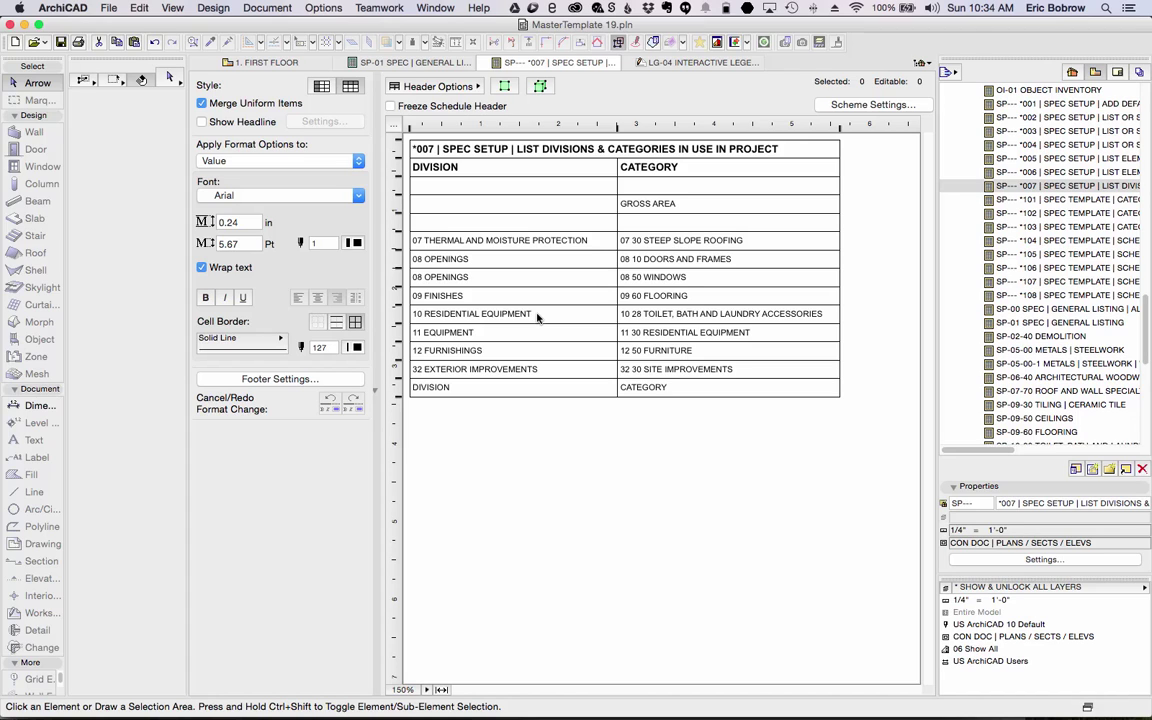
pyautogui.click(989, 120)
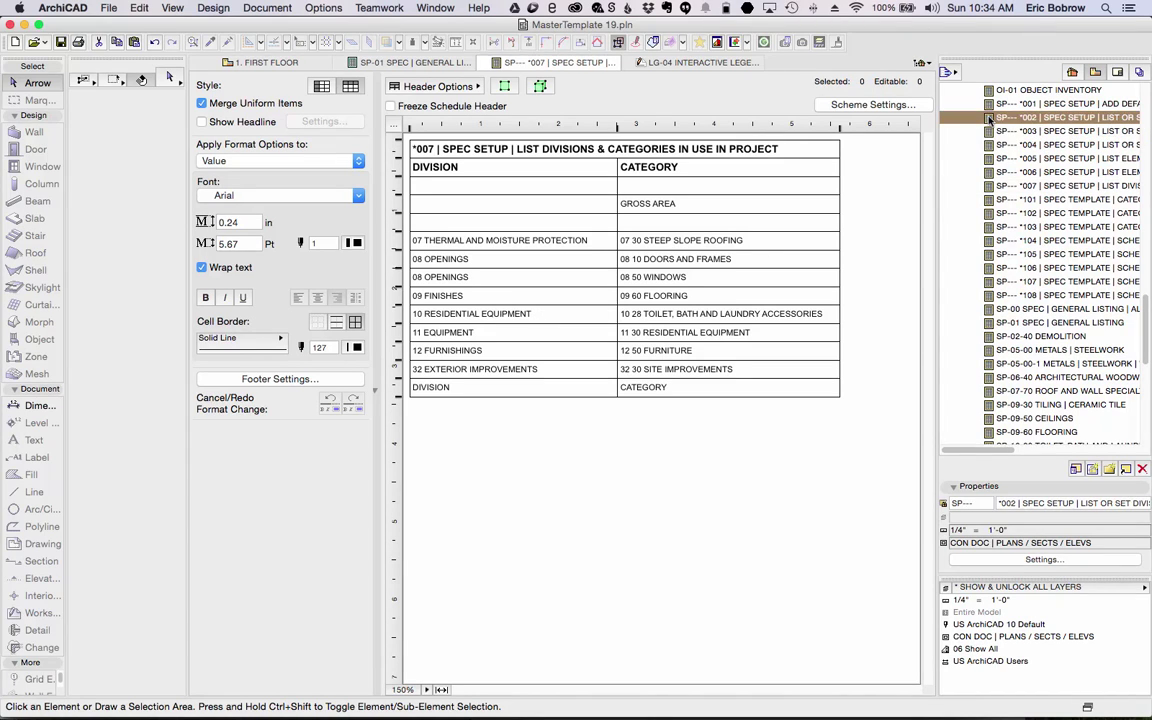
pyautogui.doubleClick(990, 119)
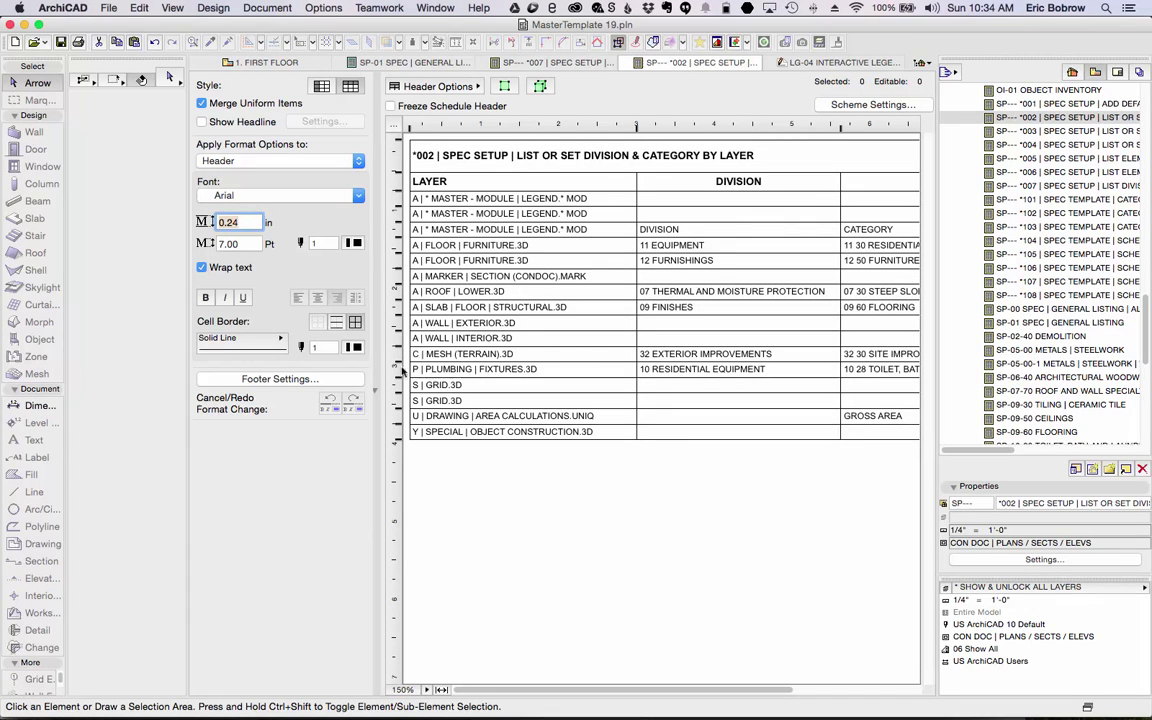
pyautogui.click(375, 391)
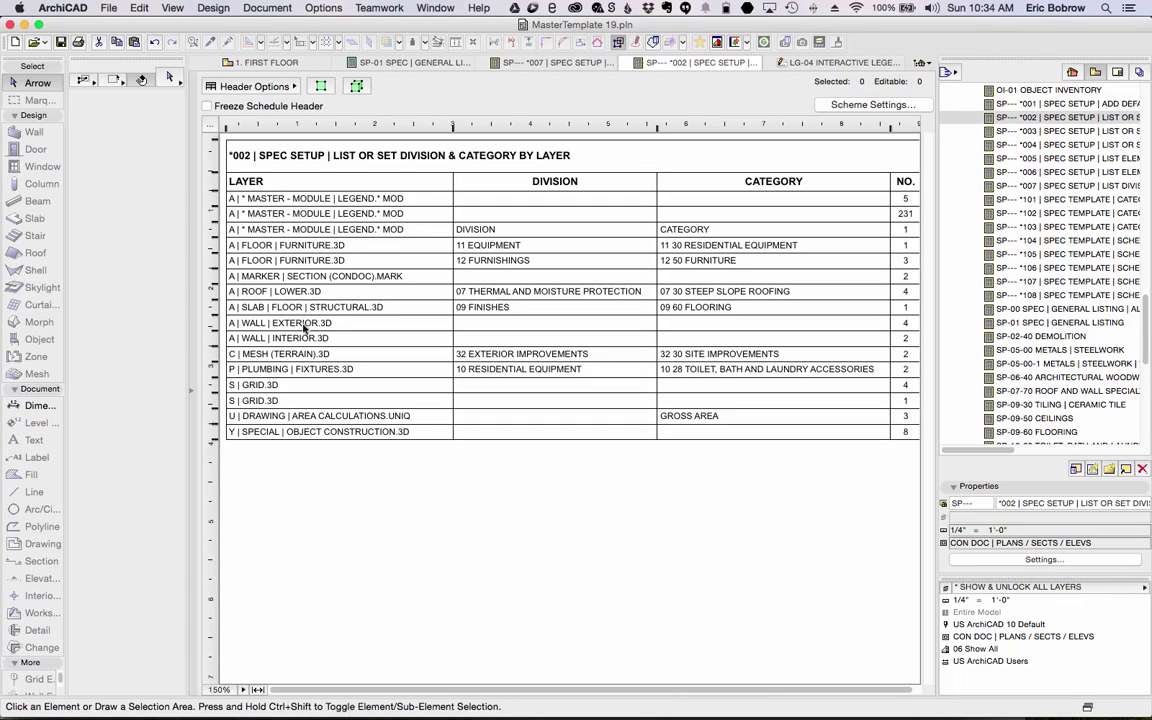
pyautogui.click(280, 296)
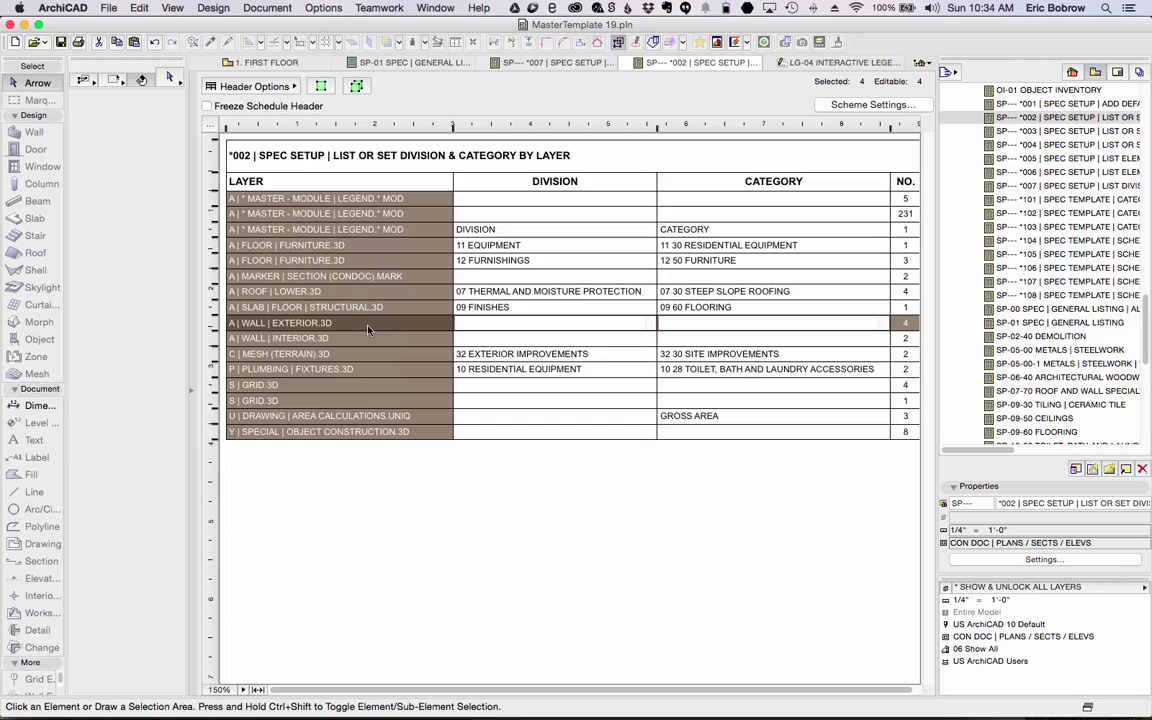
pyautogui.click(455, 292)
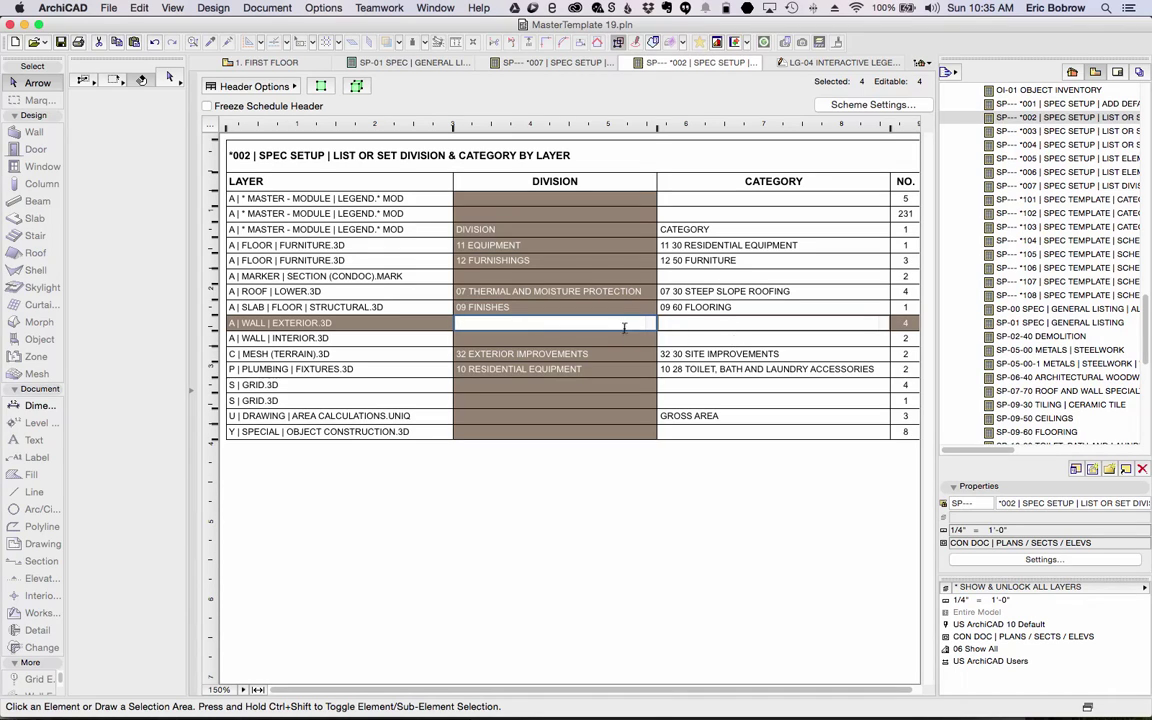
# Open the *003 windows and doors schedule with format options collapsed and widen its Layer column to fit the layer names on one line
pyautogui.click(989, 131)
pyautogui.doubleClick(989, 131)
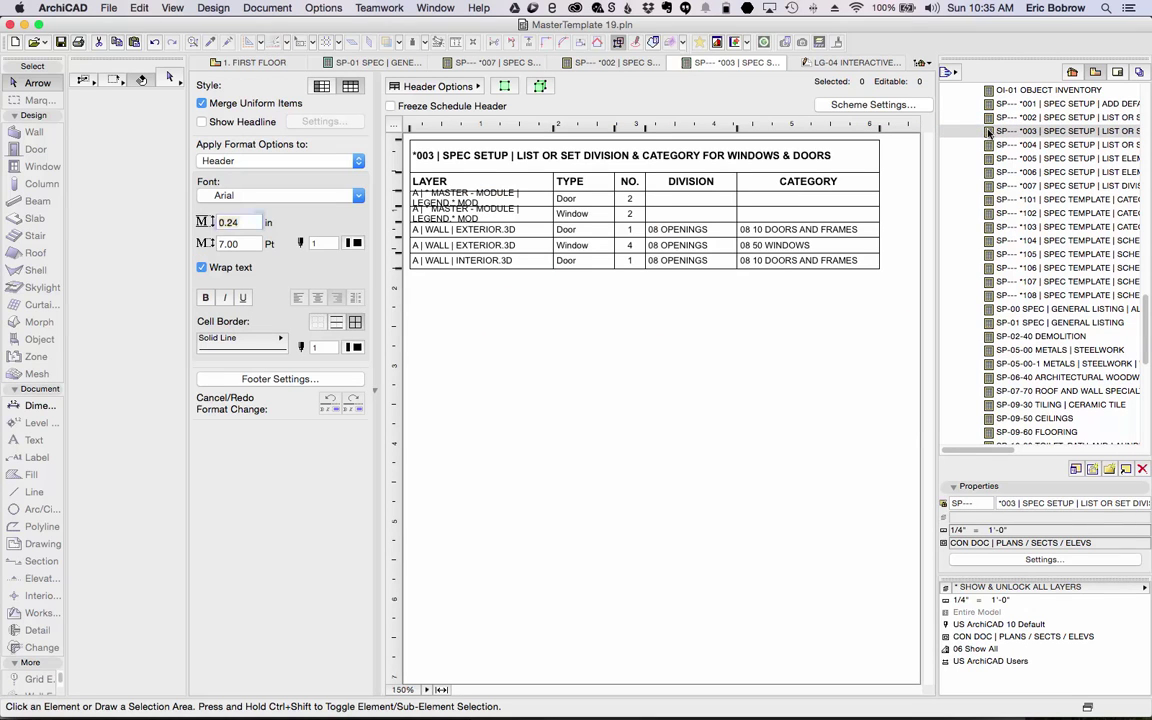
pyautogui.click(374, 390)
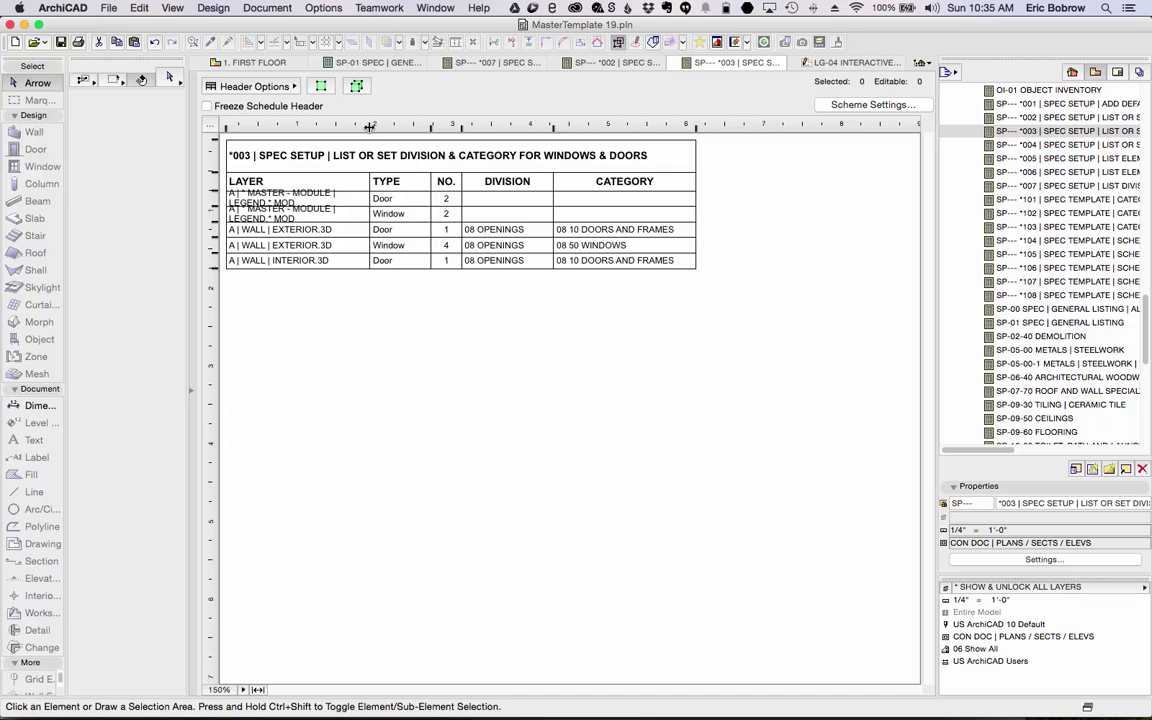
pyautogui.moveTo(369, 127); pyautogui.dragTo(423, 127)
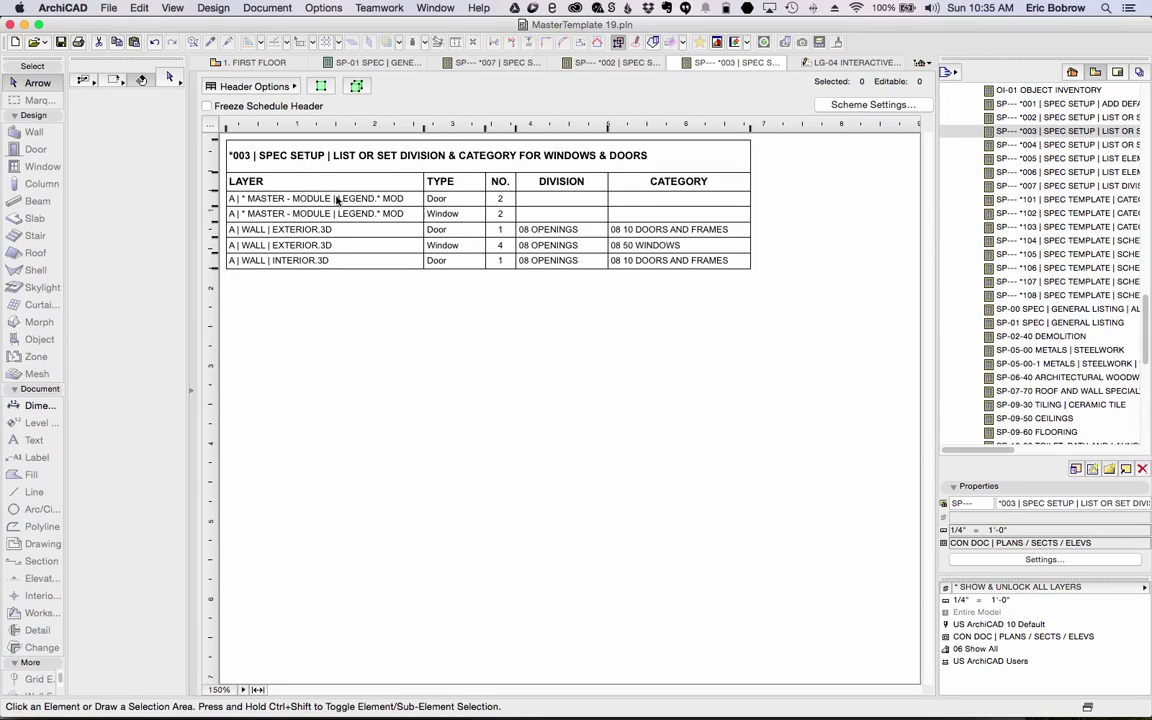
# Compare the criteria and fields of the *003, *002 and *004 spec setup schemes in the scheme settings
pyautogui.click(855, 106)
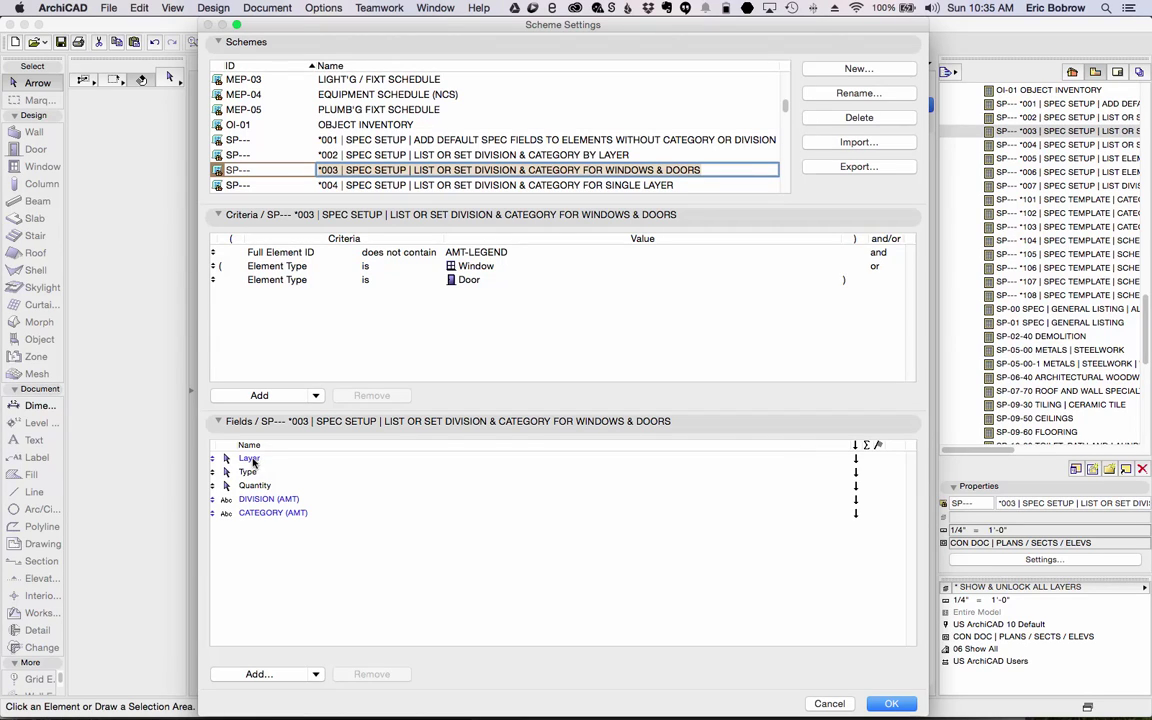
pyautogui.click(425, 155)
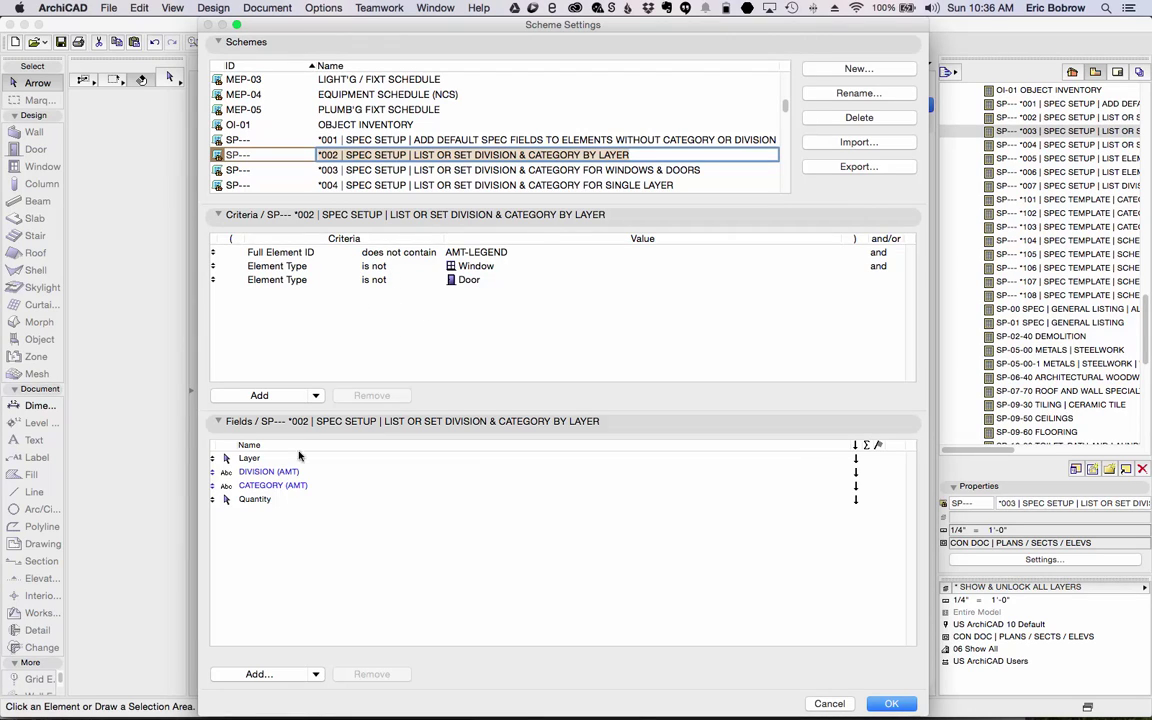
pyautogui.click(540, 170)
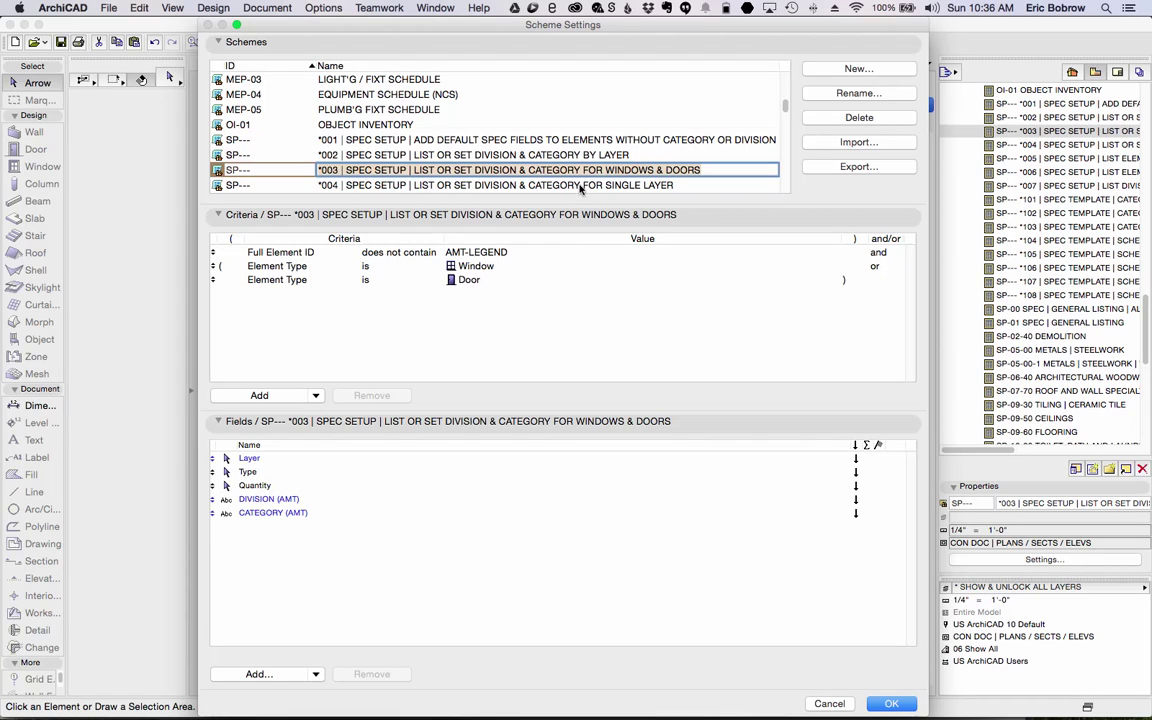
pyautogui.click(570, 186)
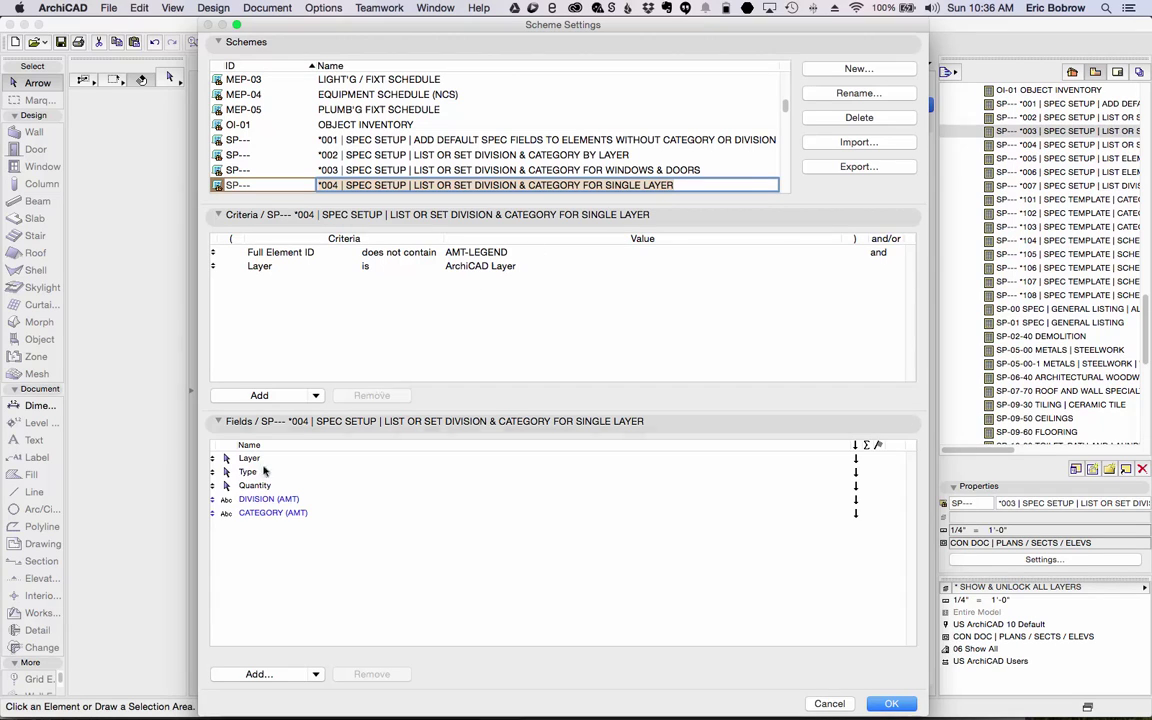
pyautogui.click(891, 703)
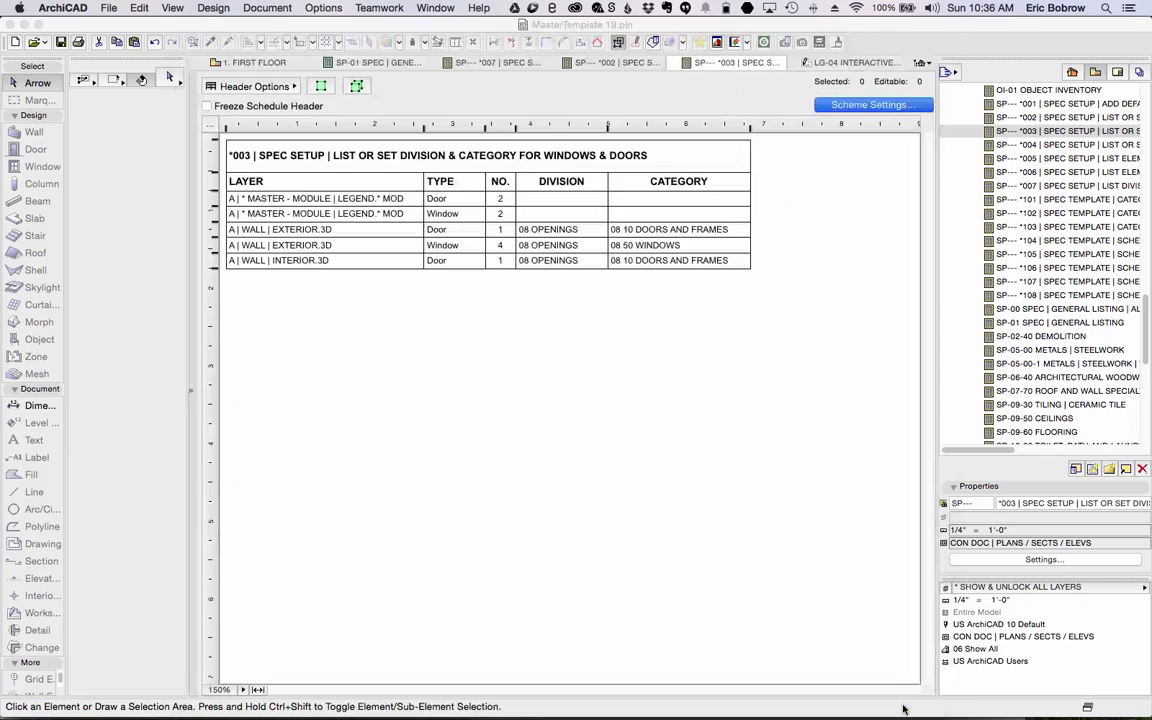
# Set the *004 single-layer scheme's Layer criterion to A | WALL | EXTERIOR.3D and select the *004 schedule in the view map
pyautogui.click(870, 106)
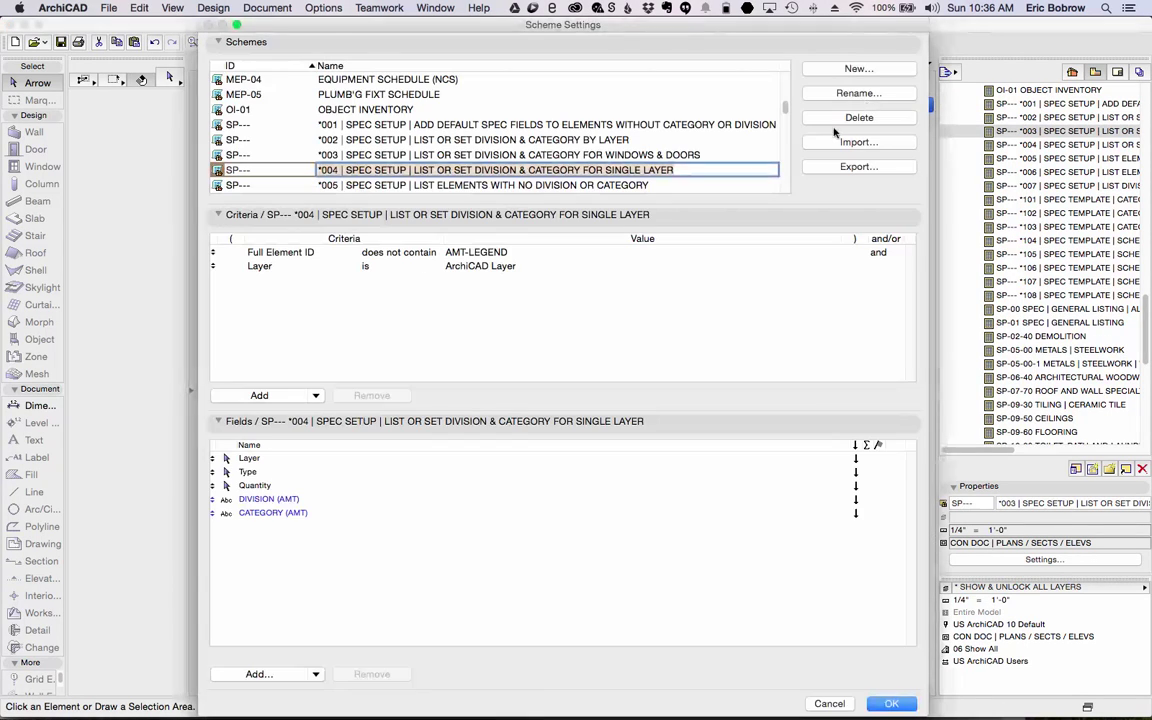
pyautogui.click(490, 267)
pyautogui.click(834, 266)
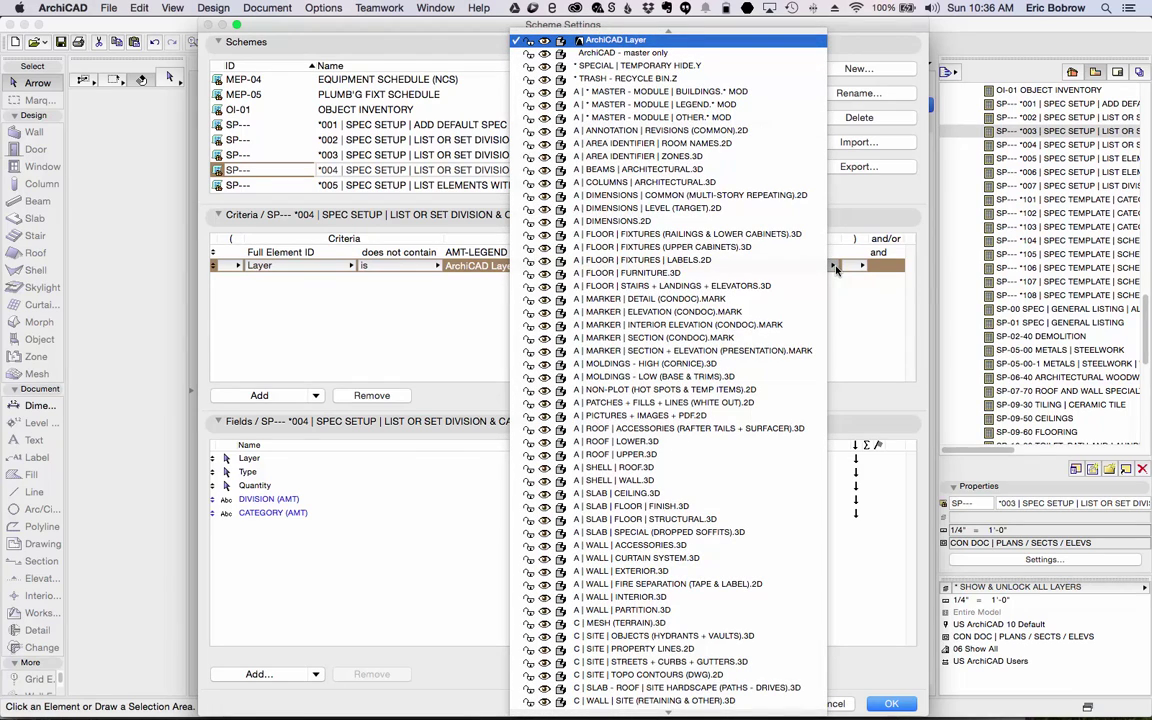
pyautogui.click(646, 571)
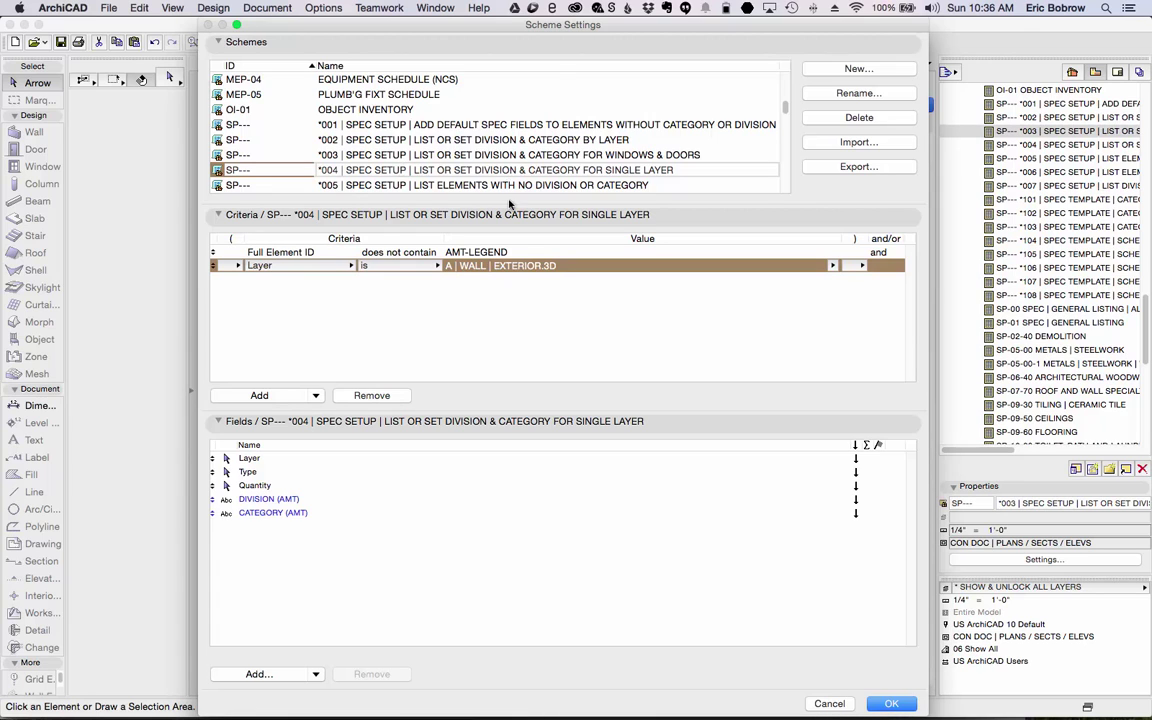
pyautogui.click(886, 705)
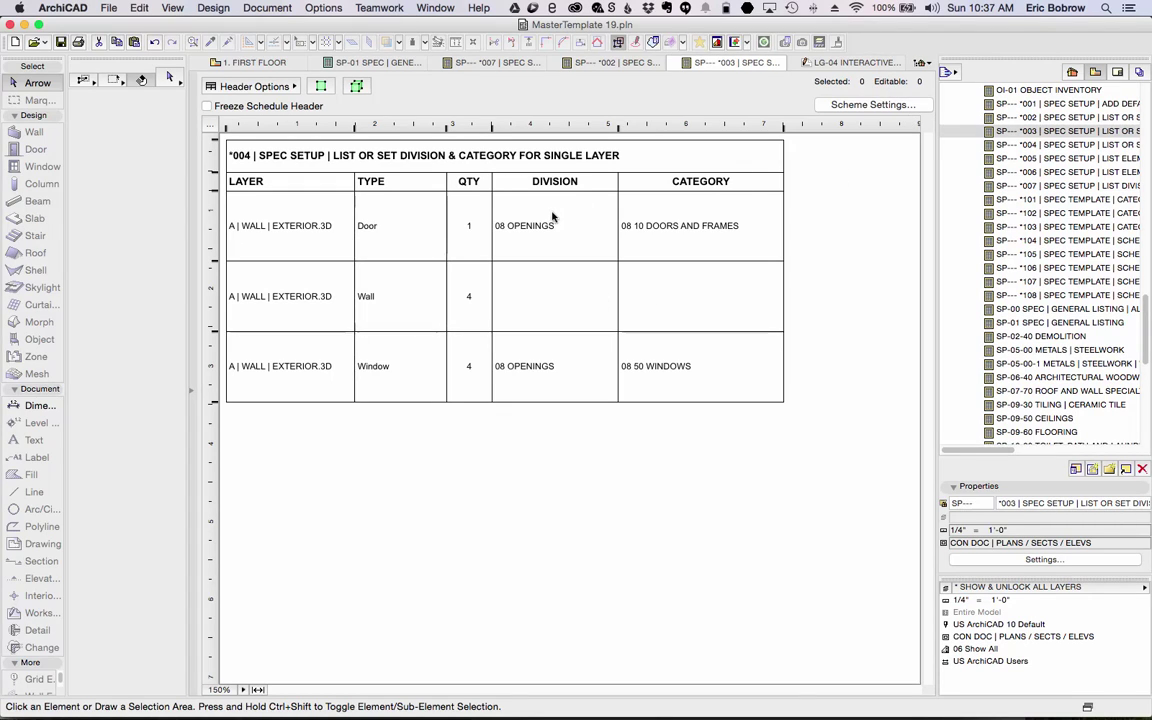
pyautogui.click(994, 146)
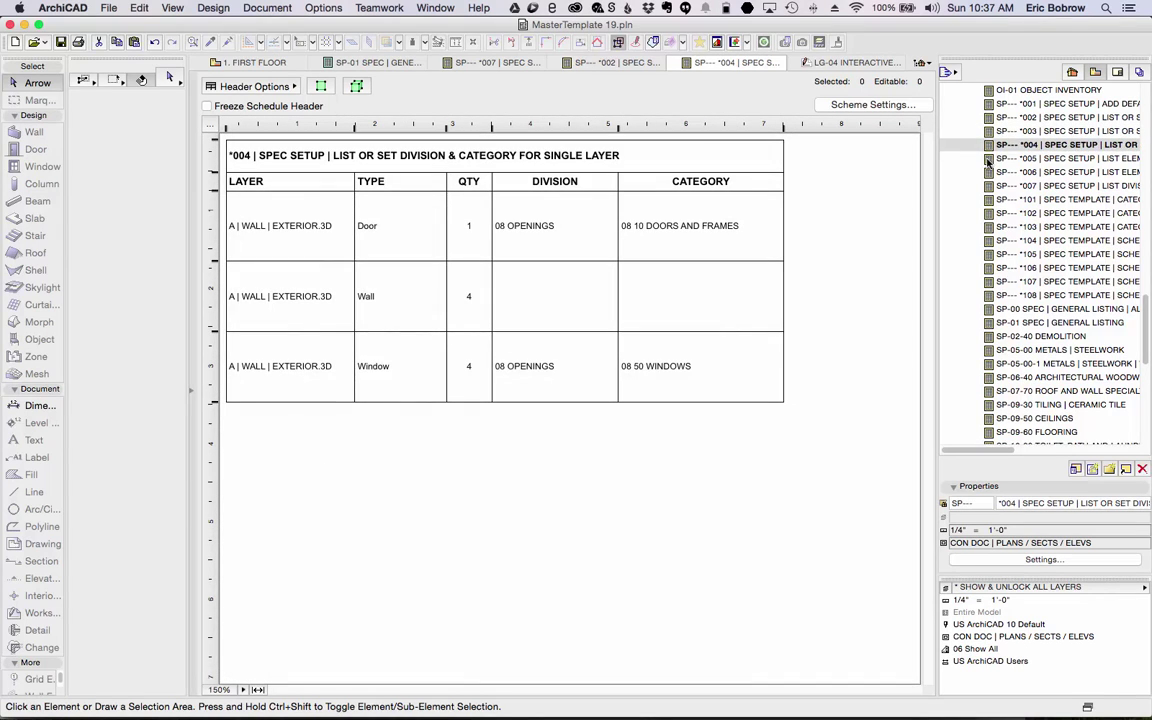
# Open the *005 schedule of elements with no division or category and select its first row, the Beam element
pyautogui.click(990, 159)
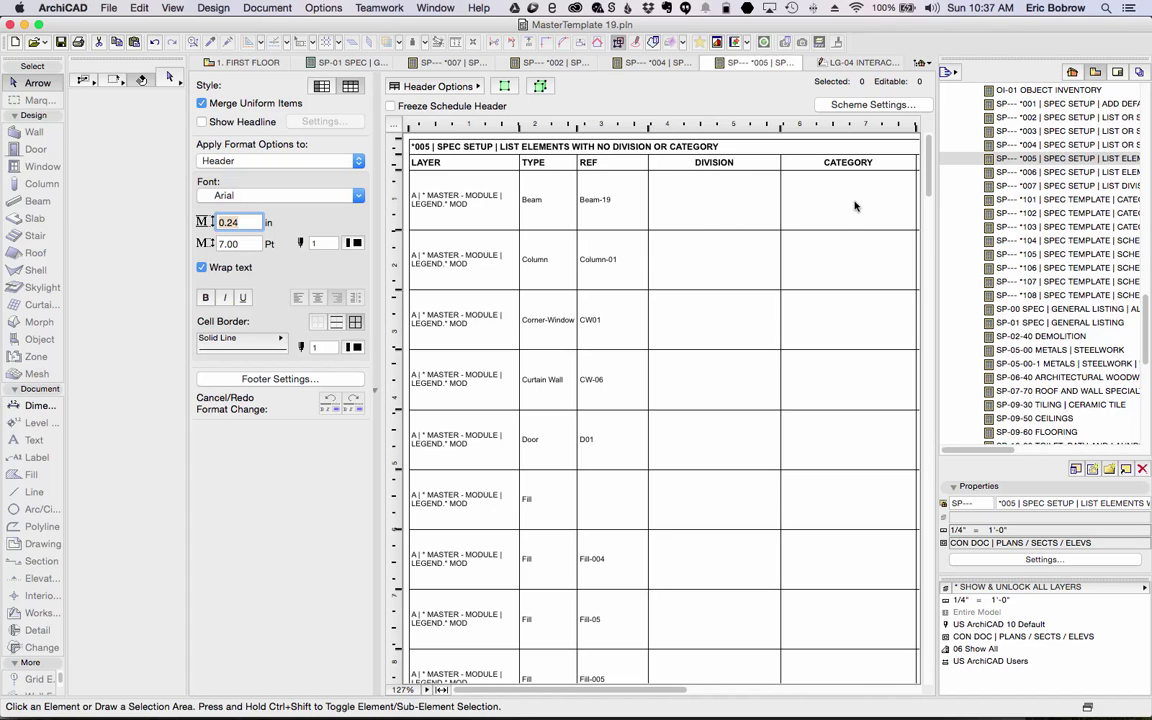
pyautogui.moveTo(929, 185)
pyautogui.mouseDown()
pyautogui.moveTo(930, 313)
pyautogui.moveTo(928, 165)
pyautogui.mouseUp()
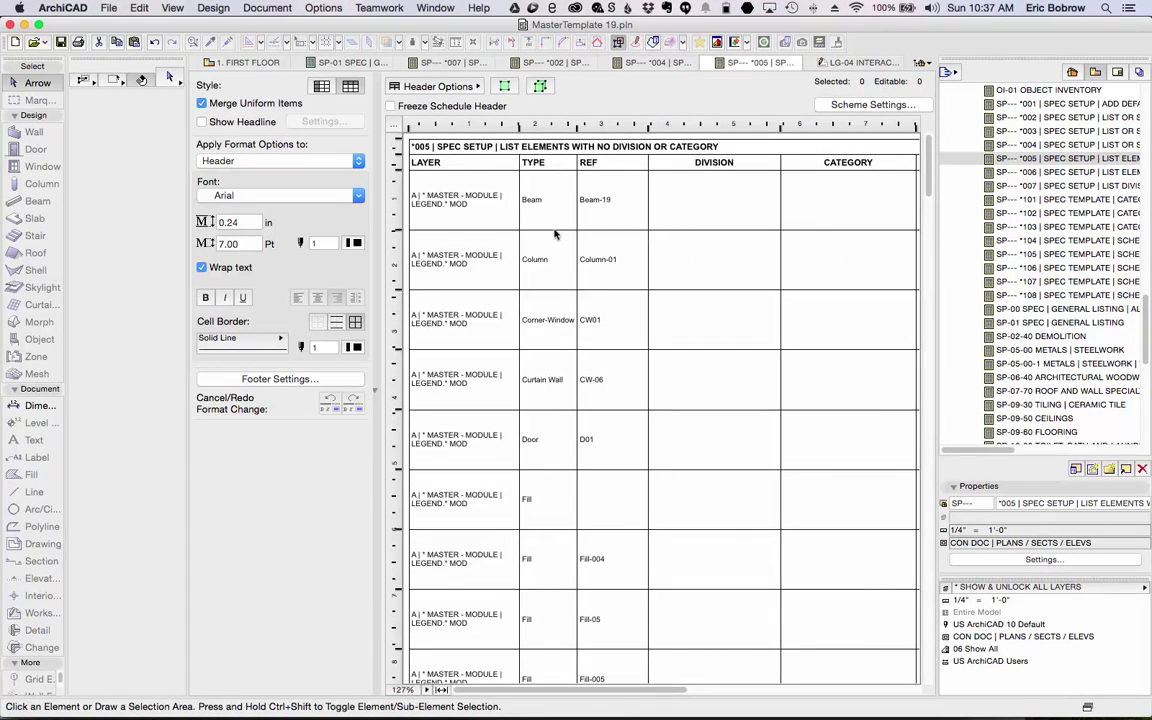
pyautogui.click(480, 215)
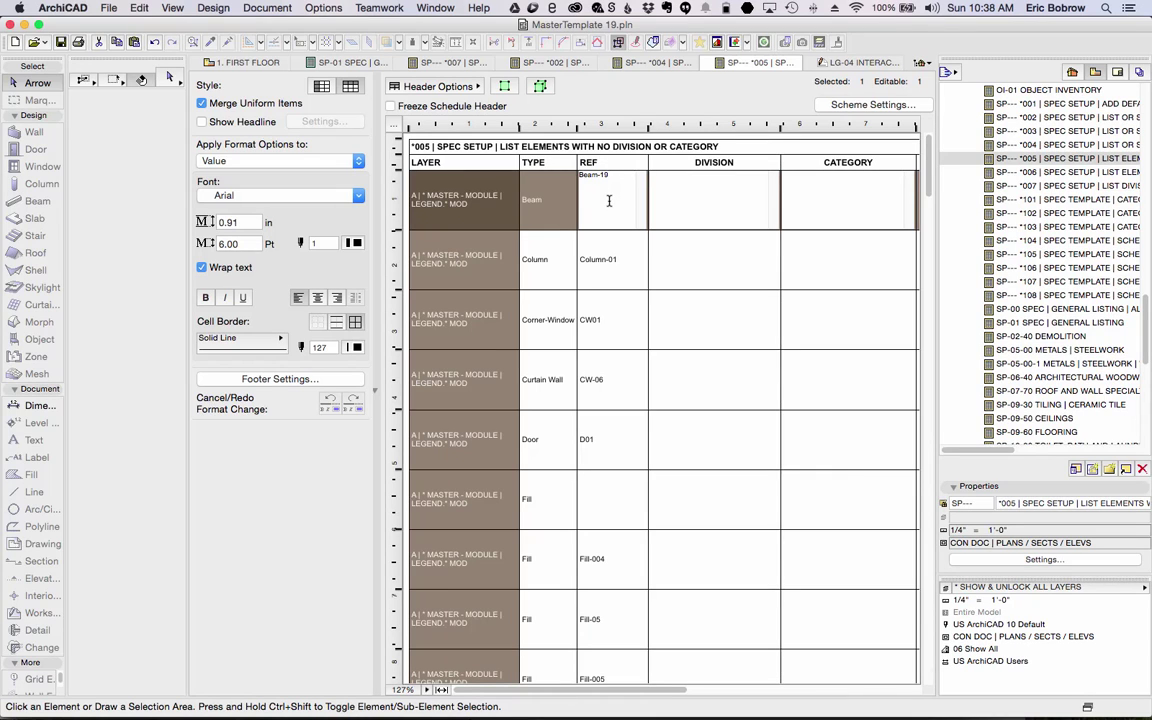
# Open the *006 do-not-price schedule and review its scheme's criteria and fields without changing them
pyautogui.click(990, 174)
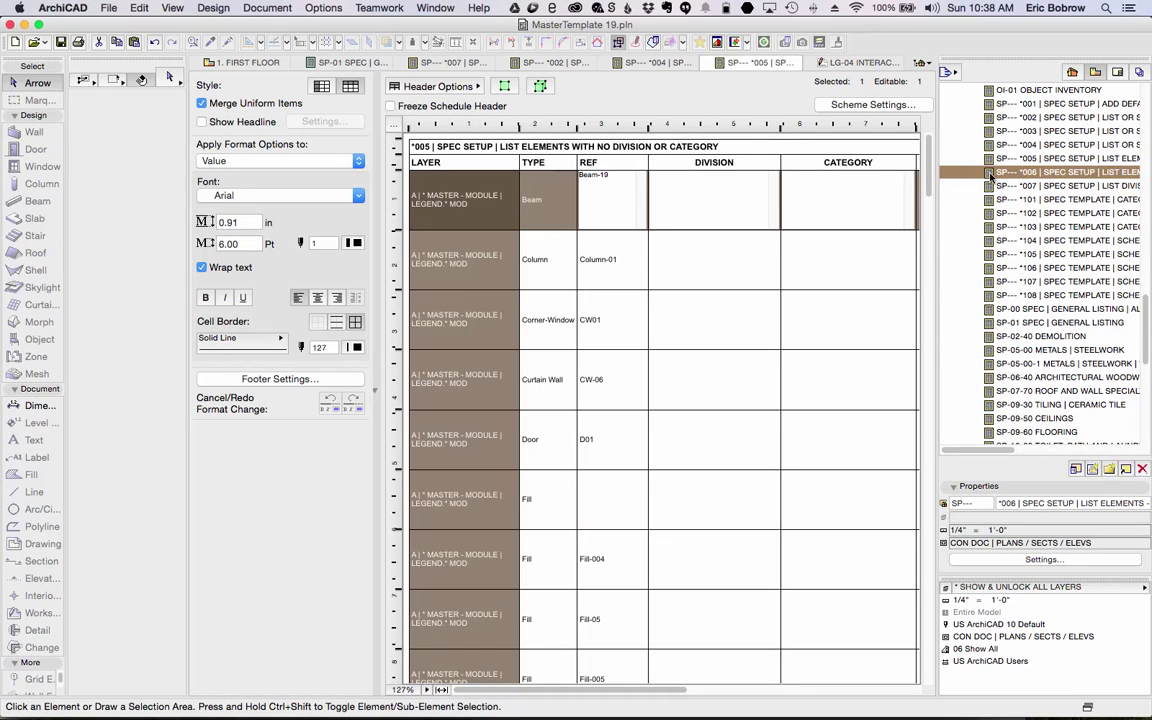
pyautogui.doubleClick(990, 173)
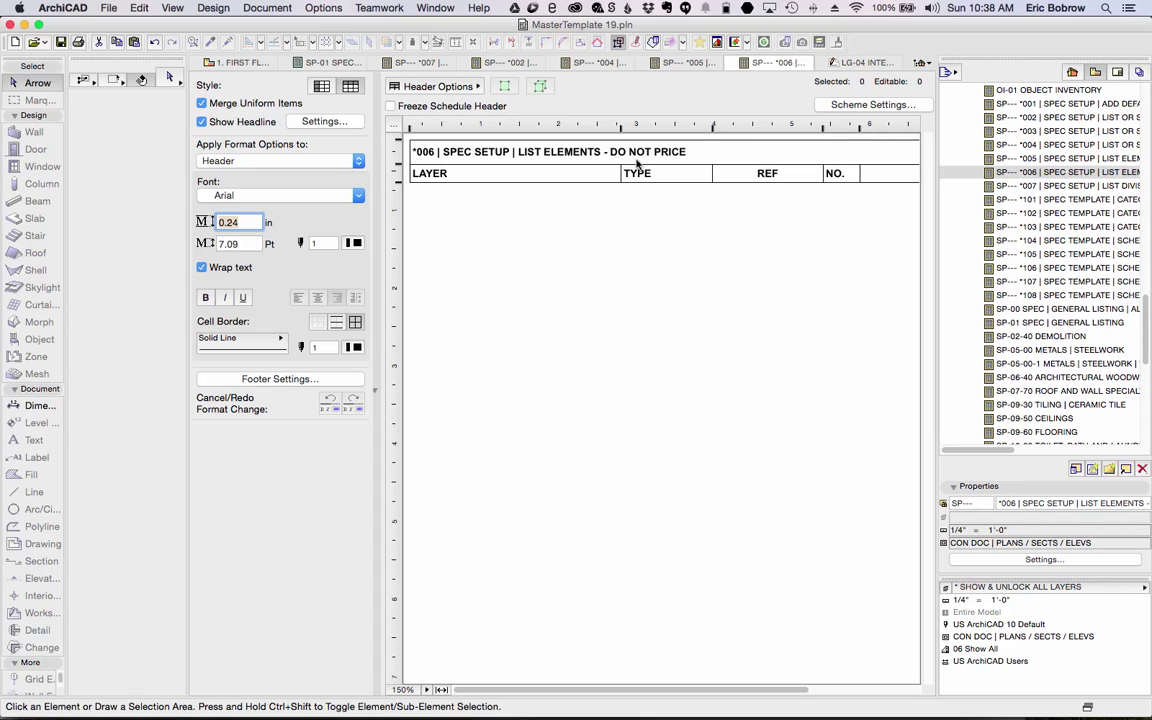
pyautogui.click(849, 104)
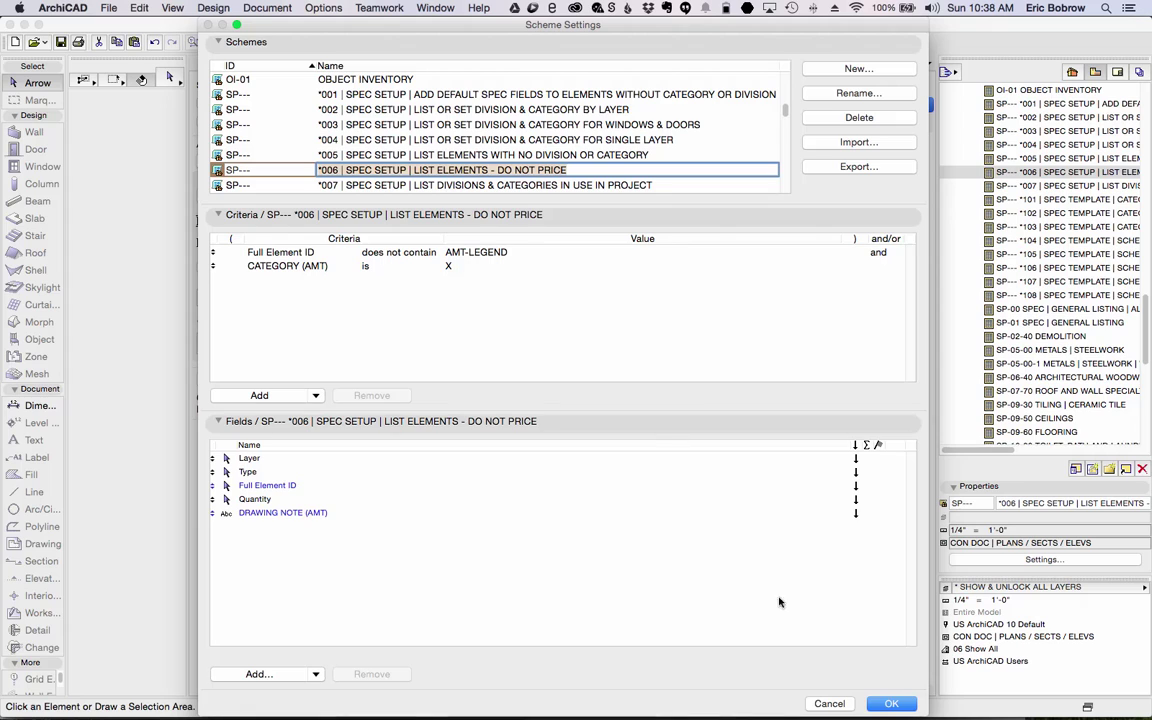
pyautogui.click(830, 704)
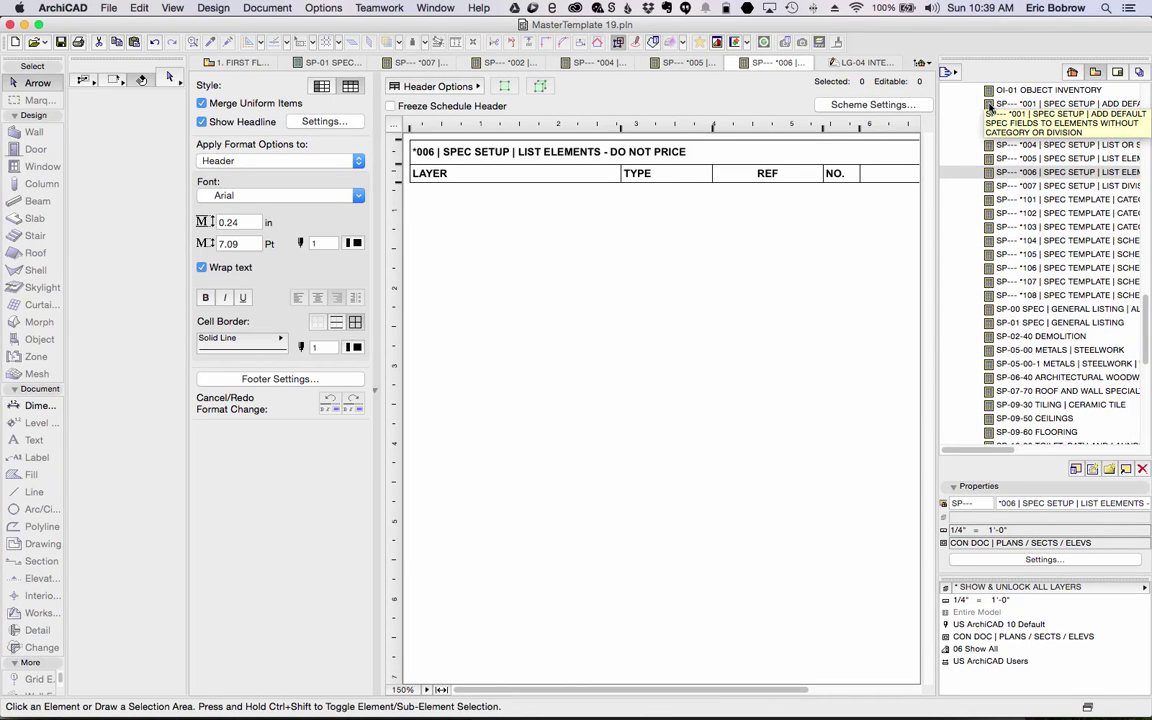
# Open the *001 default spec fields schedule and review its scheme's criteria and fields without changing them
pyautogui.click(990, 105)
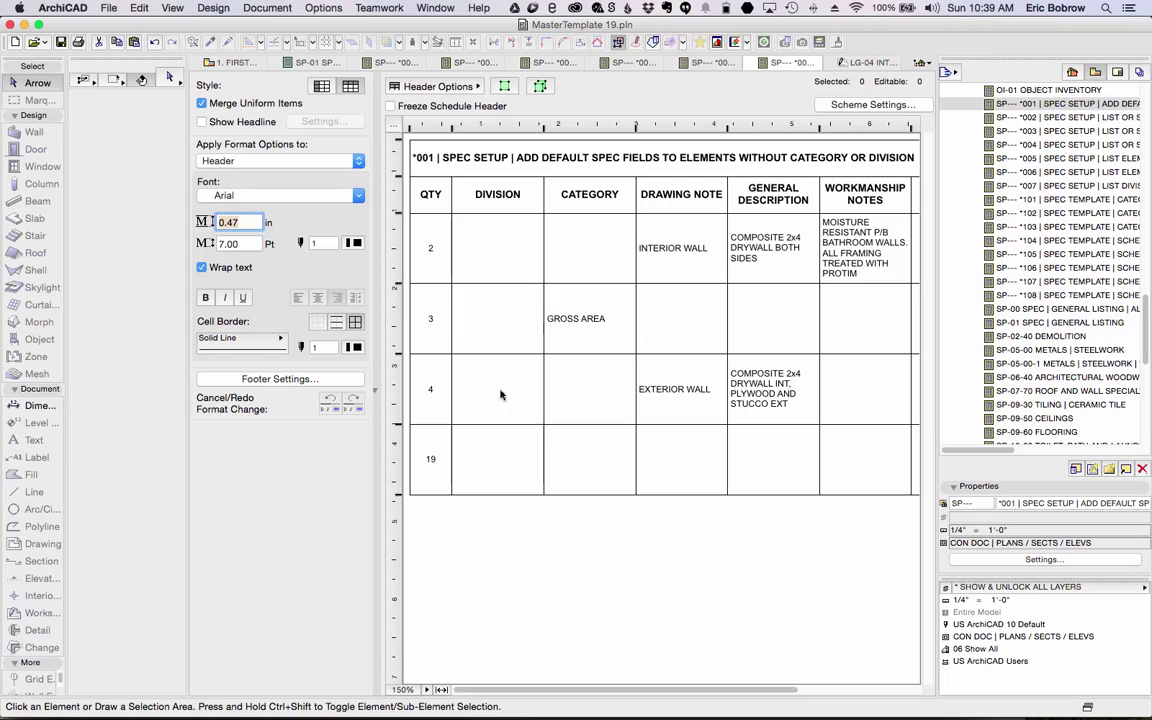
pyautogui.click(872, 104)
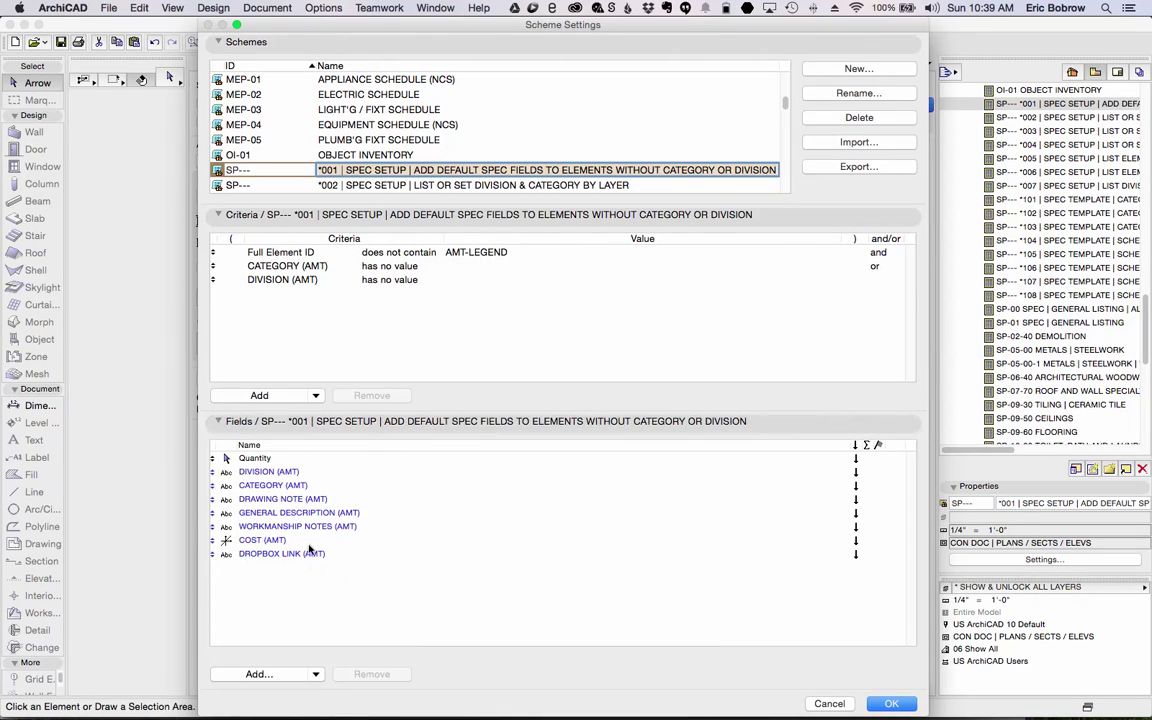
pyautogui.click(832, 704)
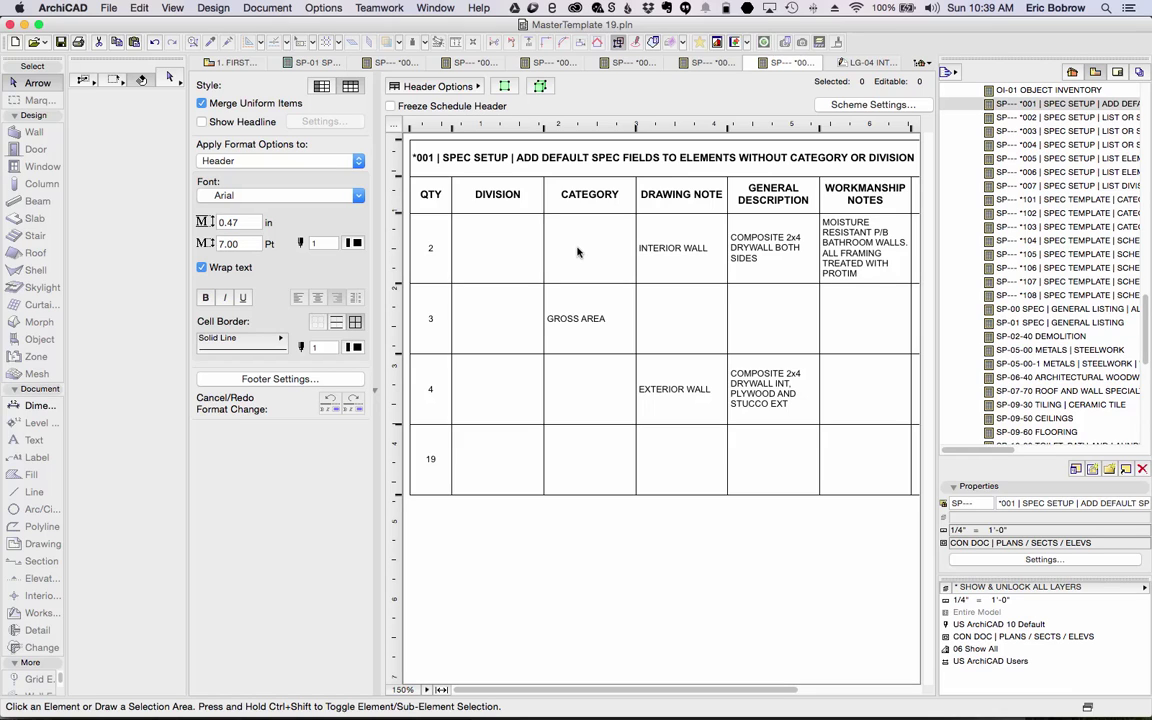
# Show the *001 schedule's INTERIOR WALL elements on the floor plan and examine their IFC properties under Tags and Categories
pyautogui.click(676, 250)
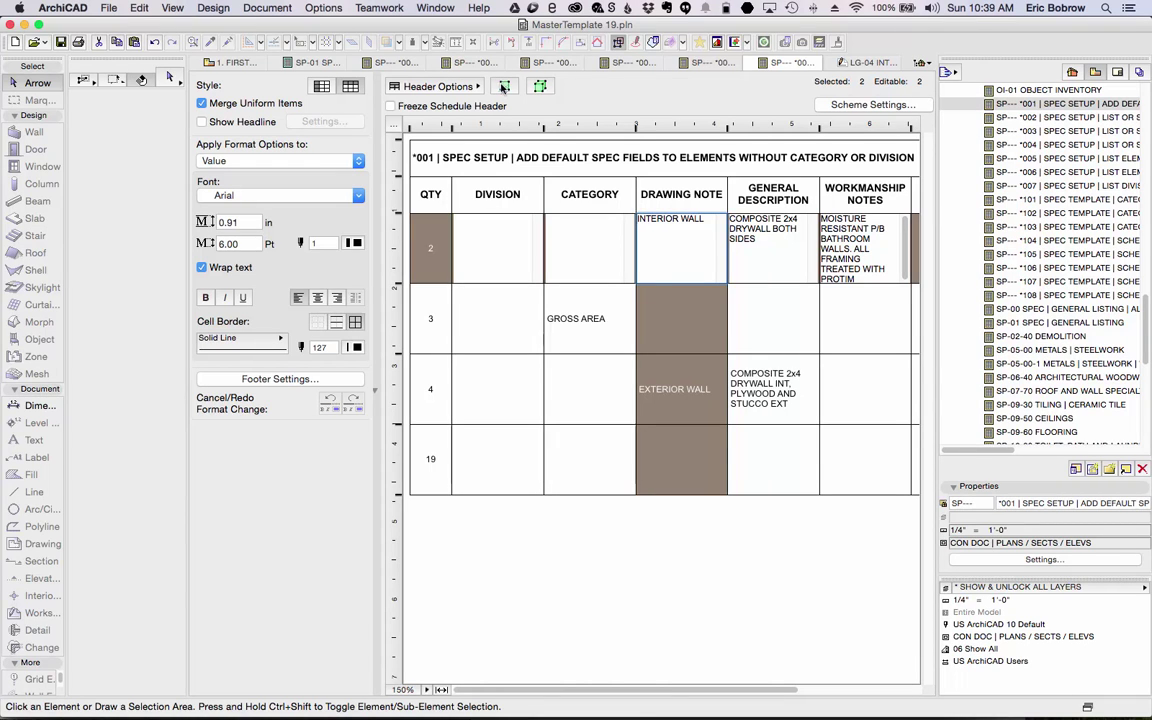
pyautogui.click(505, 87)
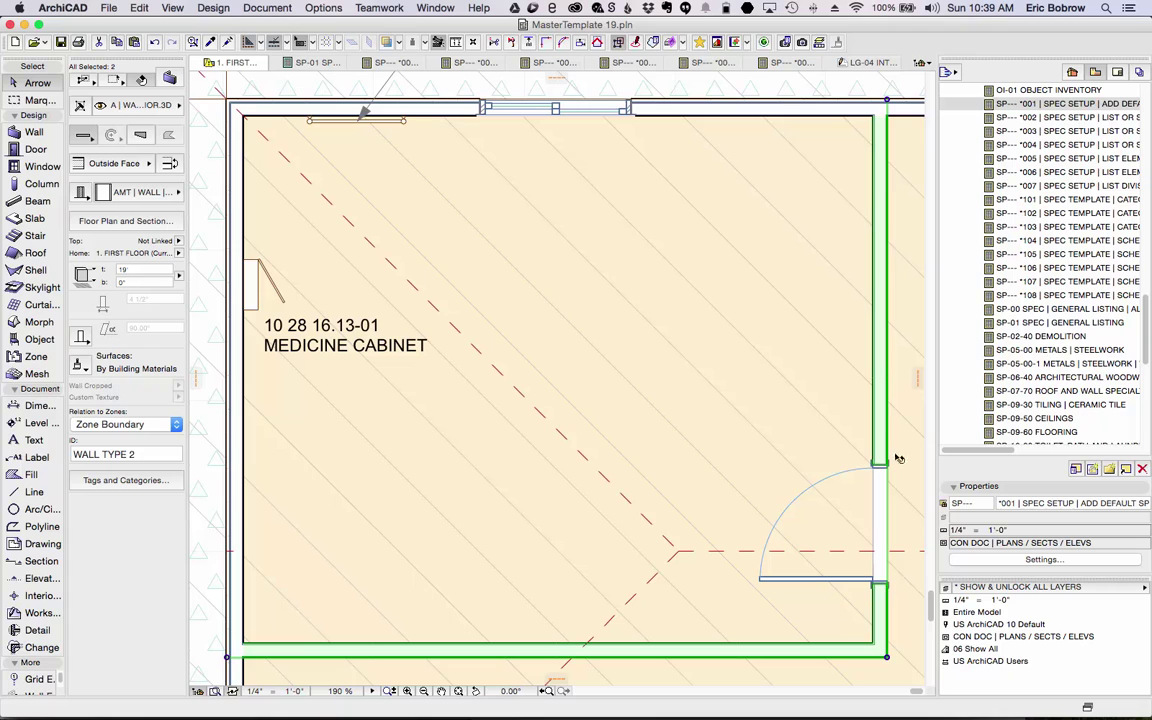
pyautogui.moveTo(884, 336)
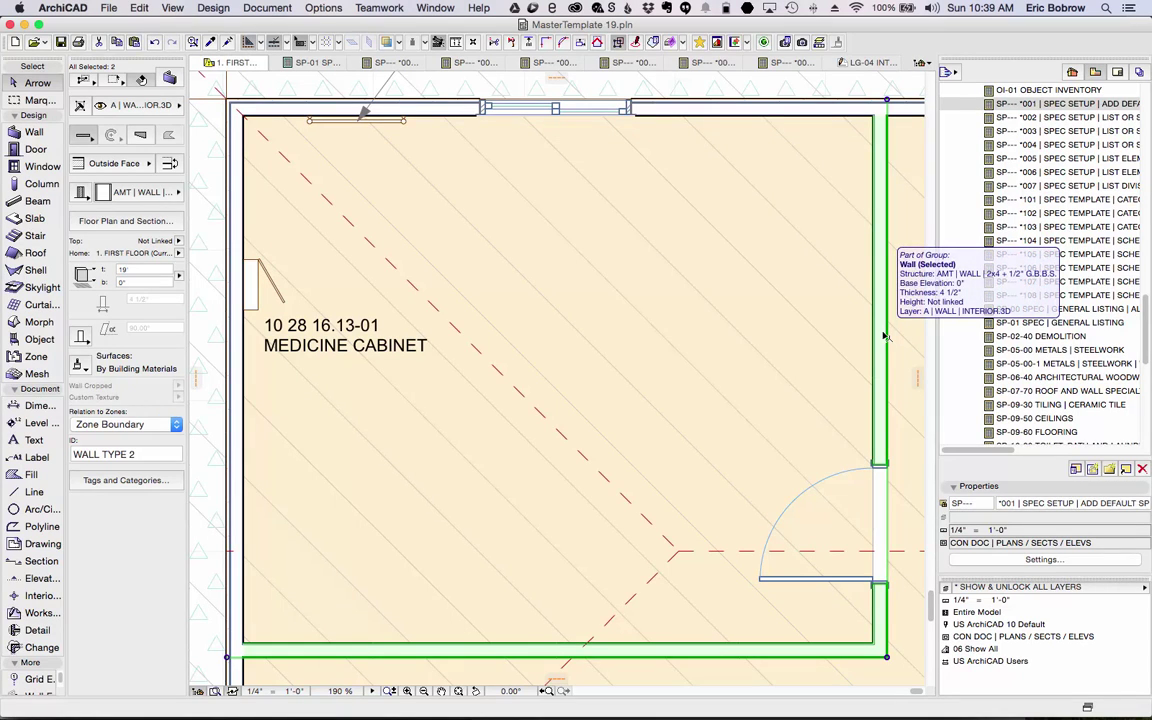
pyautogui.click(130, 481)
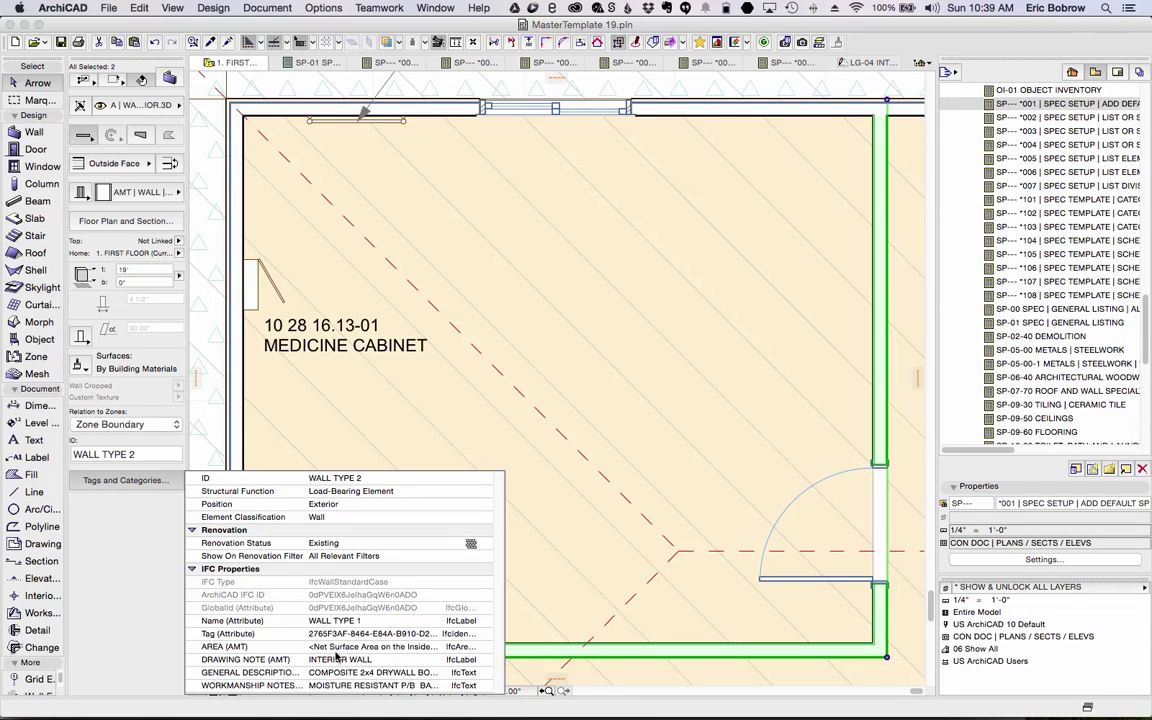
pyautogui.click(163, 614)
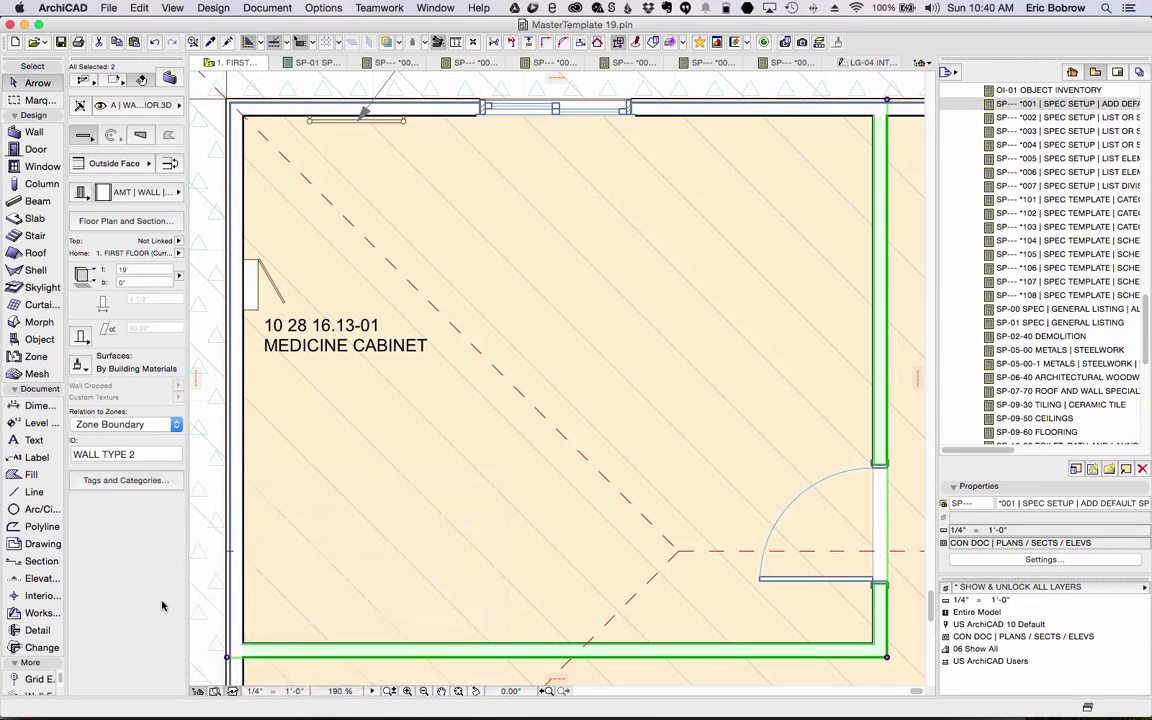
# Inspect which AMT properties are enabled for the selected interior walls in Manage IFC Properties, leaving the wall settings unchanged
pyautogui.click(169, 80)
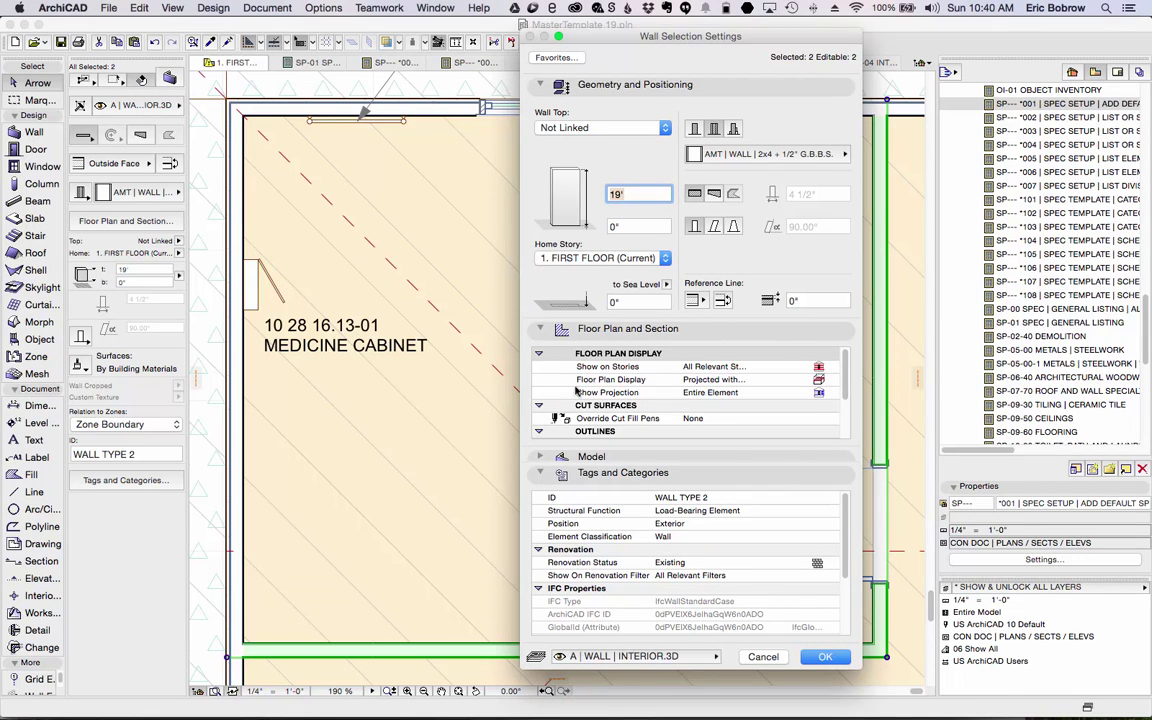
pyautogui.scroll(-5, 690, 588)
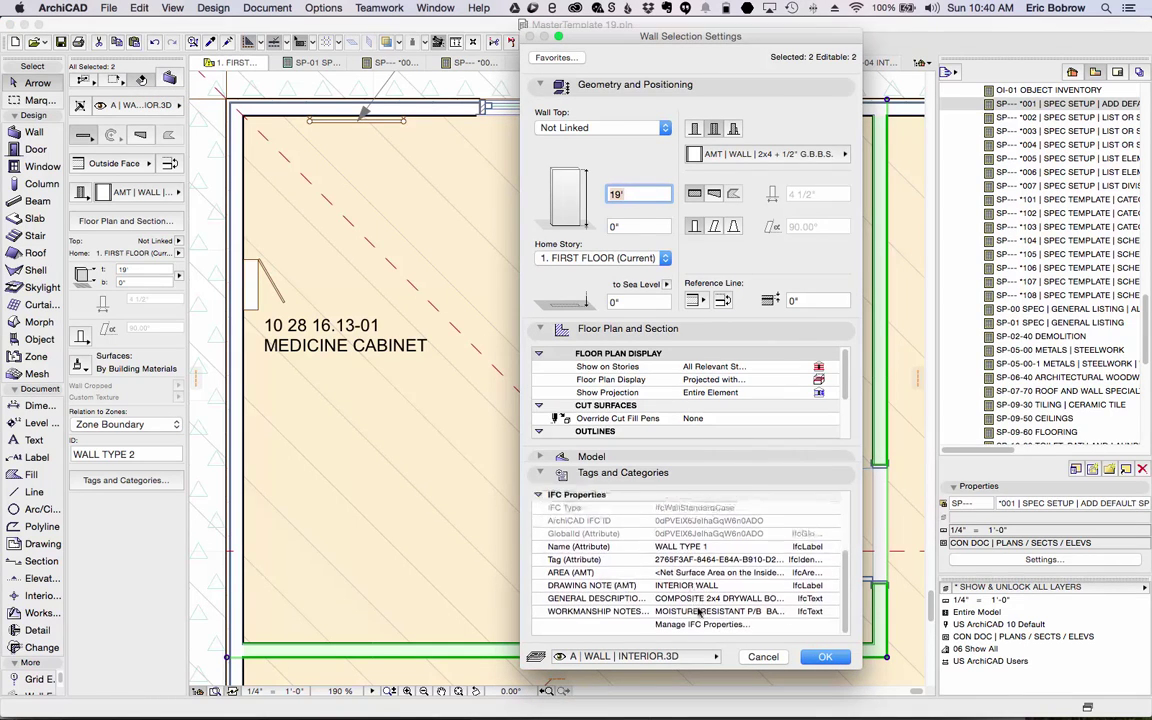
pyautogui.click(708, 629)
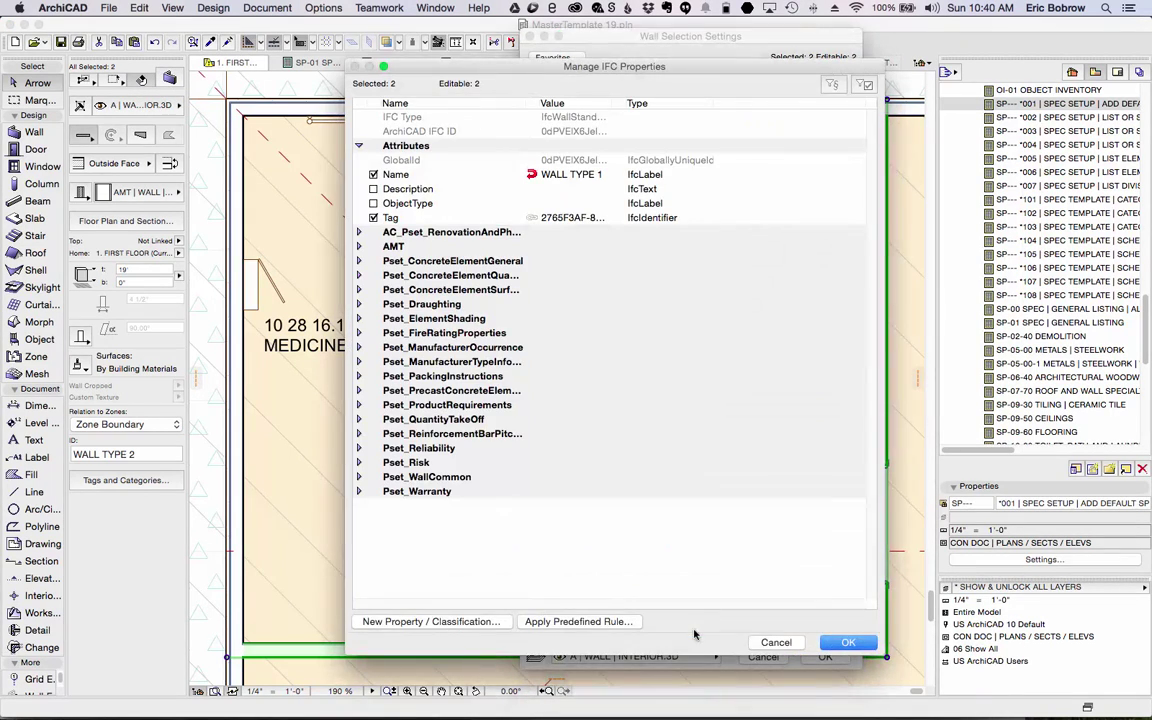
pyautogui.click(359, 247)
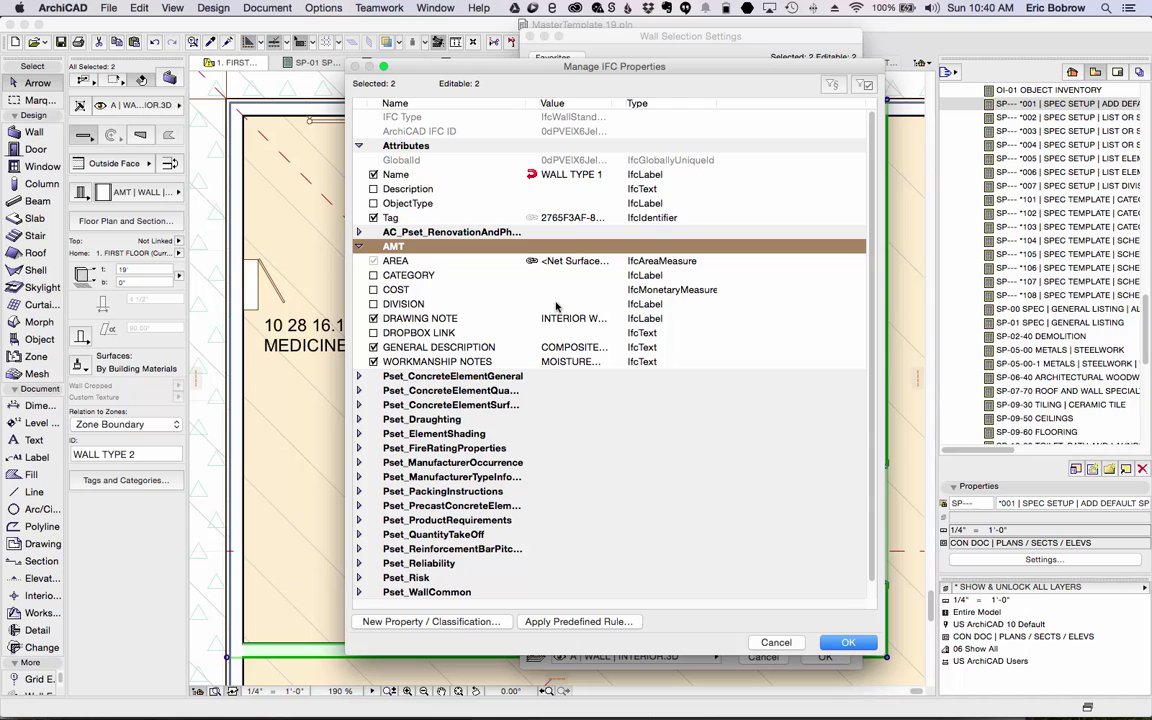
pyautogui.click(777, 643)
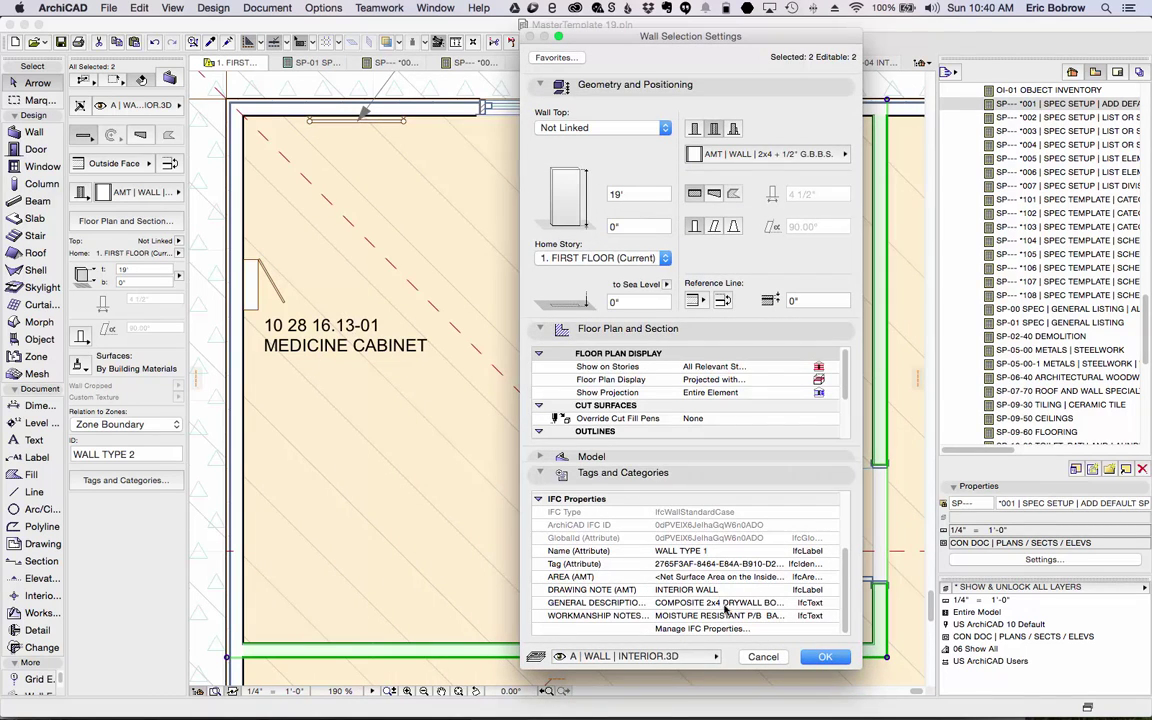
pyautogui.click(754, 656)
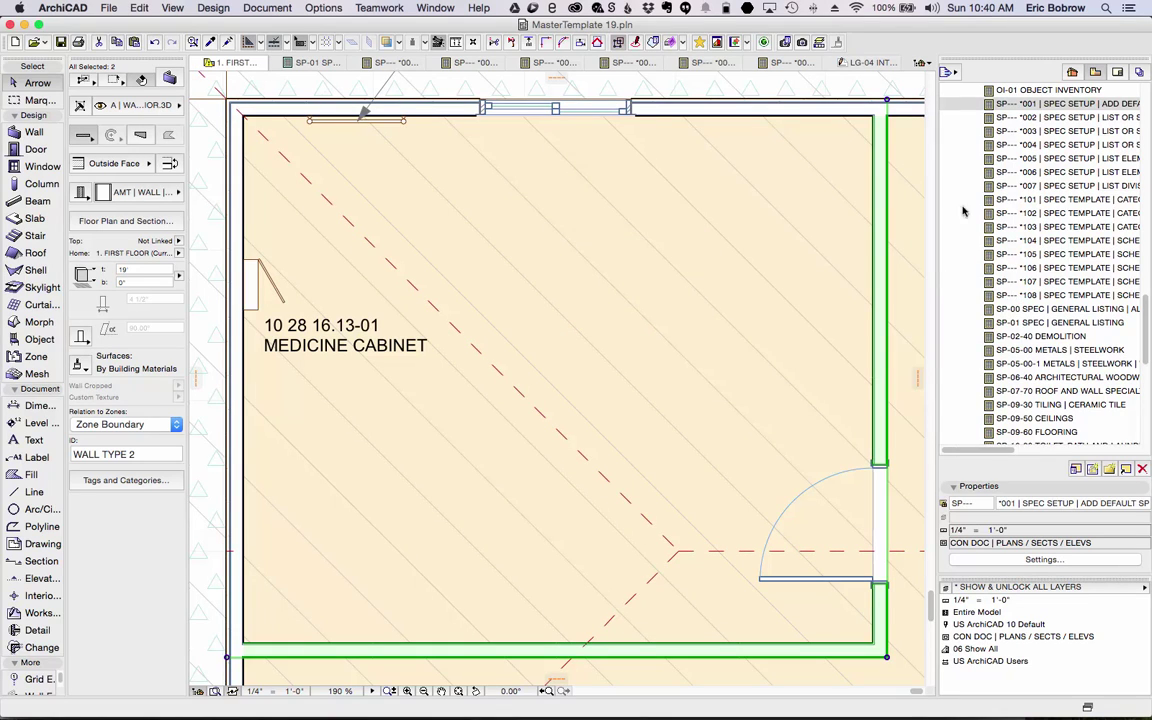
# In the *001 schedule, activate the INTERIOR WALL row's empty Category and Division cells to add those fields to the walls
pyautogui.click(988, 106)
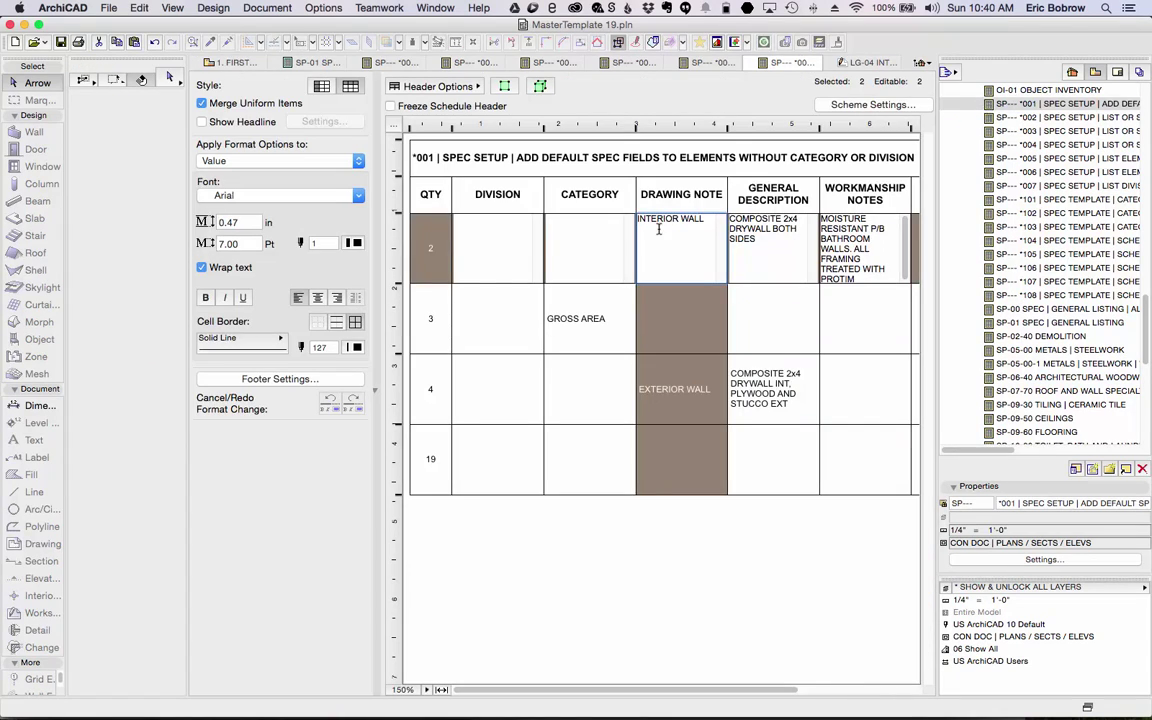
pyautogui.click(563, 229)
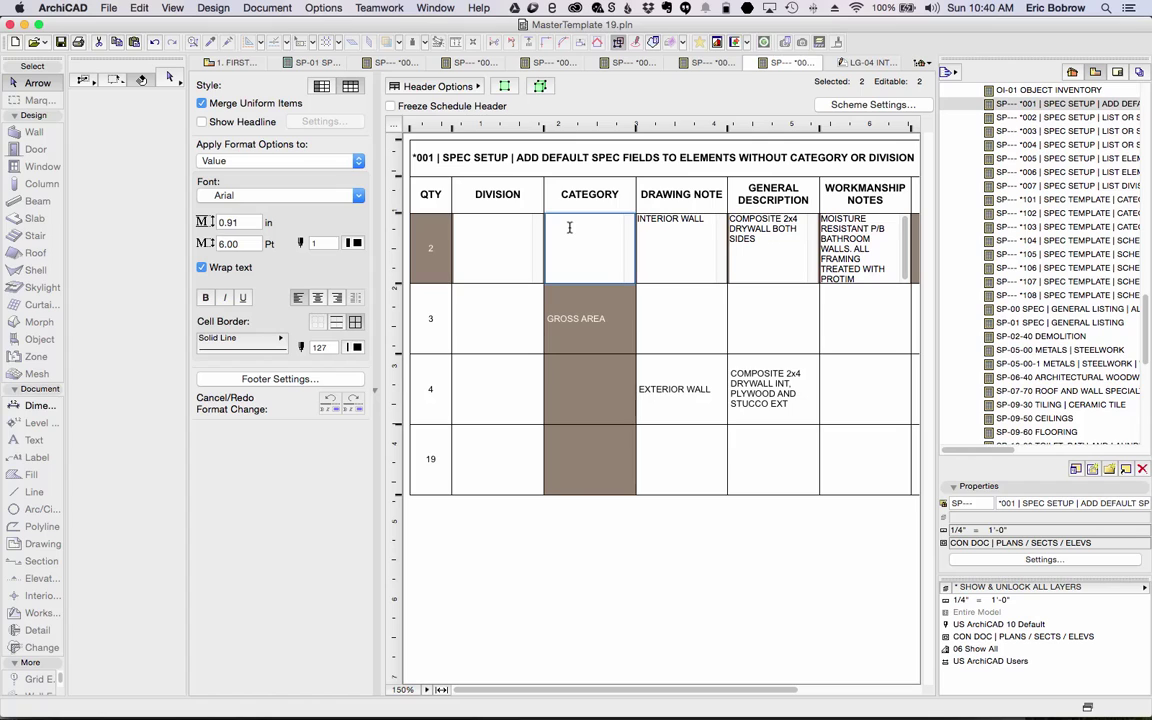
pyautogui.click(480, 222)
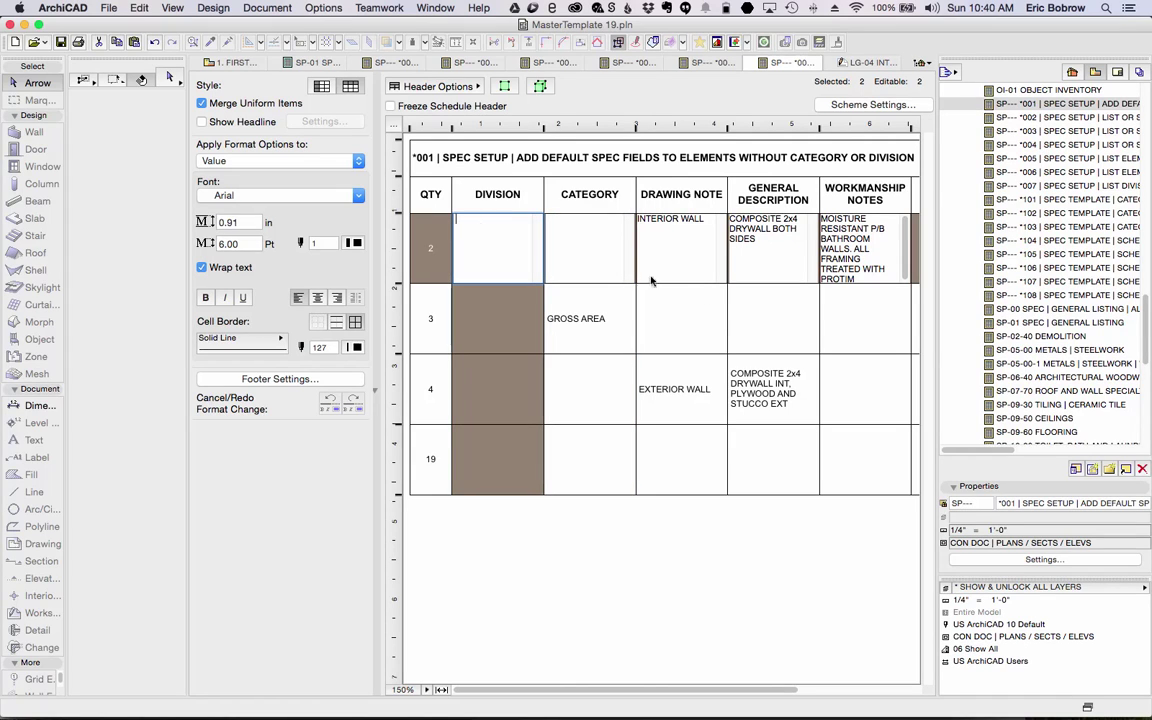
pyautogui.click(584, 250)
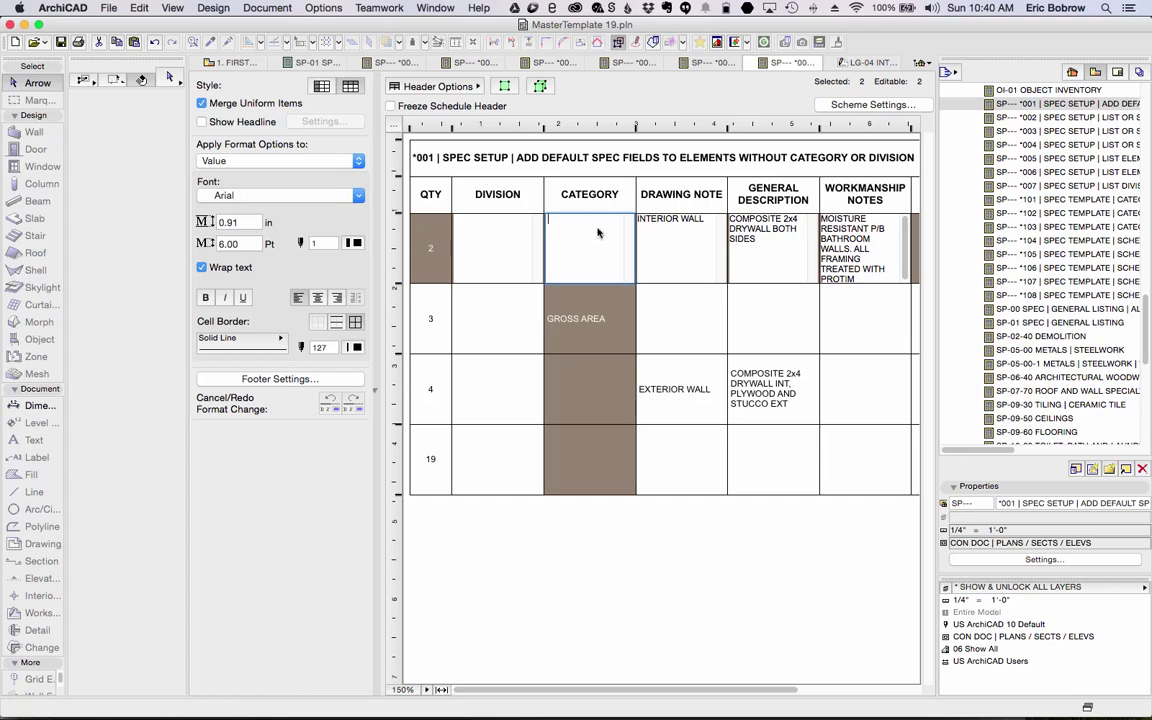
# Show the row's interior walls on the floor plan and enter INTERIORS as their CATEGORY (AMT) property
pyautogui.click(505, 87)
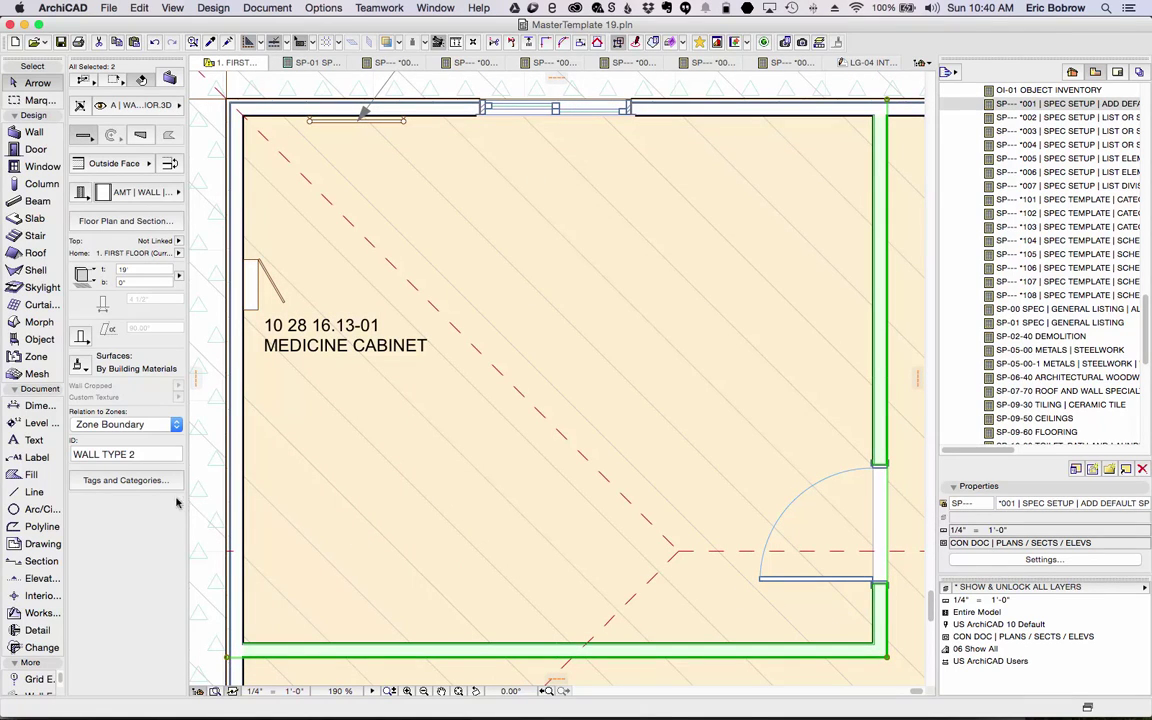
pyautogui.click(150, 480)
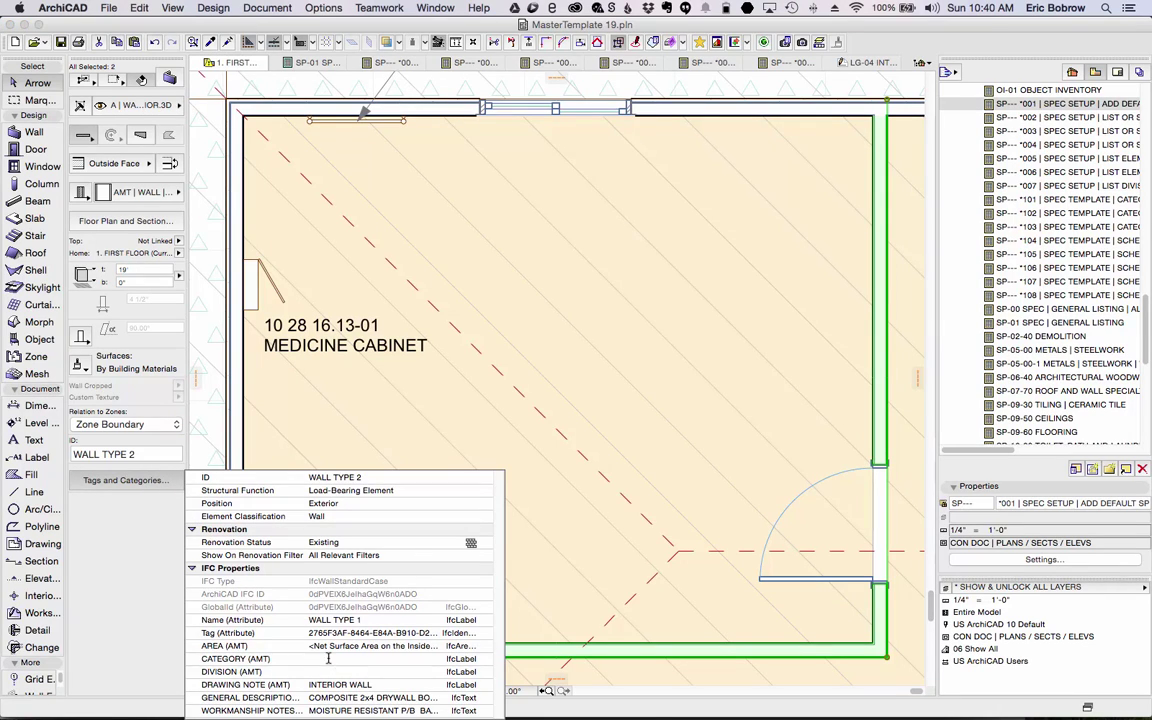
pyautogui.click(328, 658)
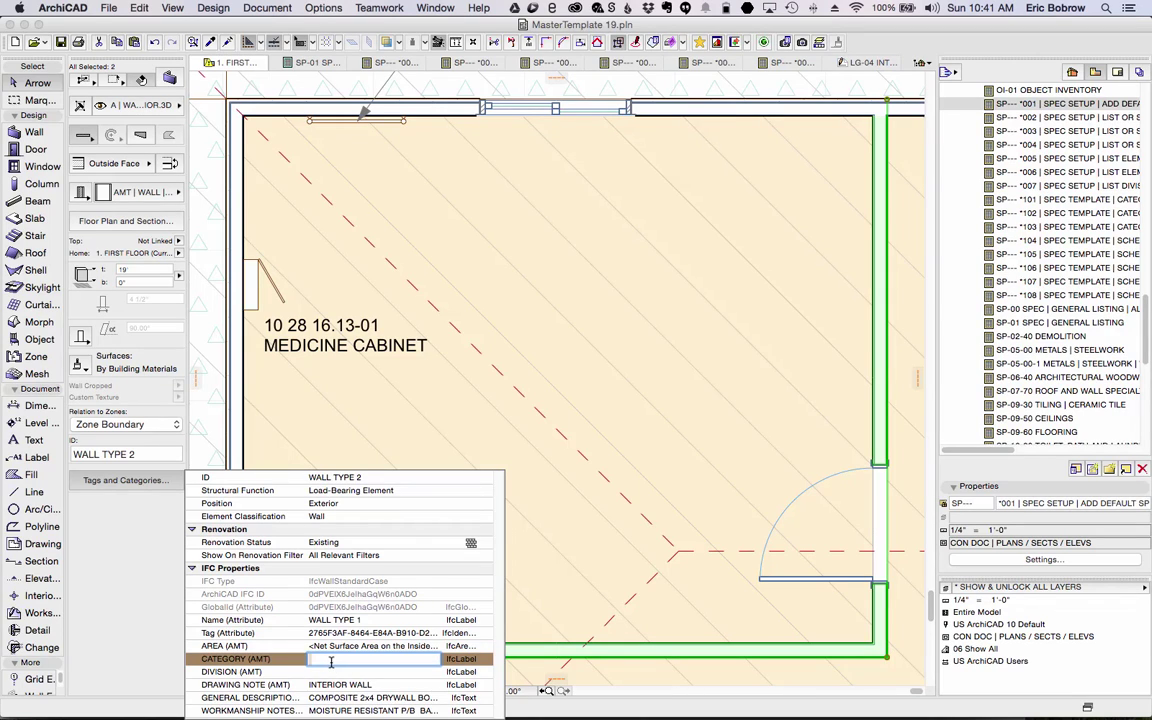
pyautogui.write('INTERIORS')
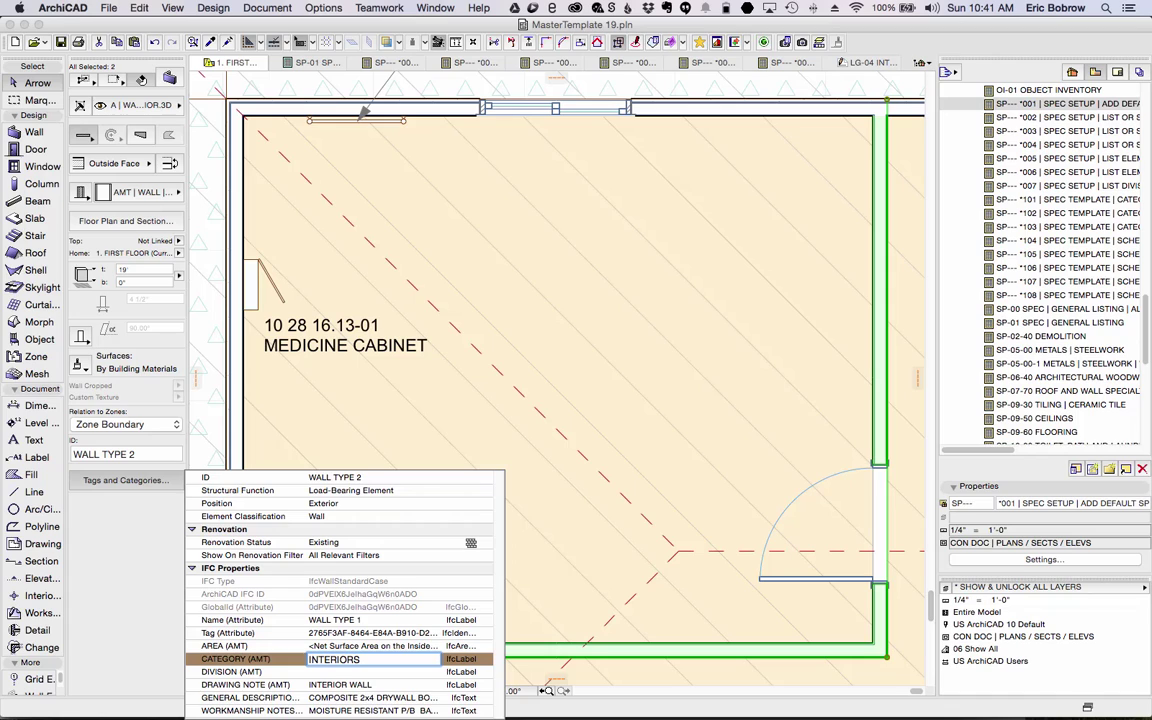